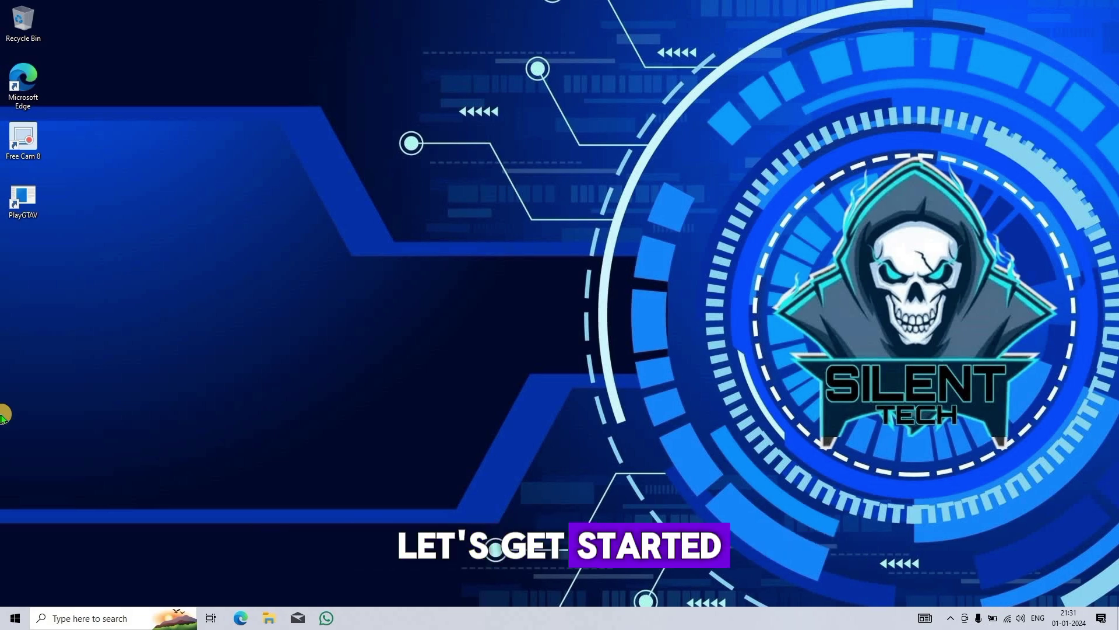
Launch Edge and search Bing for 'microsoft software'
{"action": "left_click", "coordinate": [241, 618]}
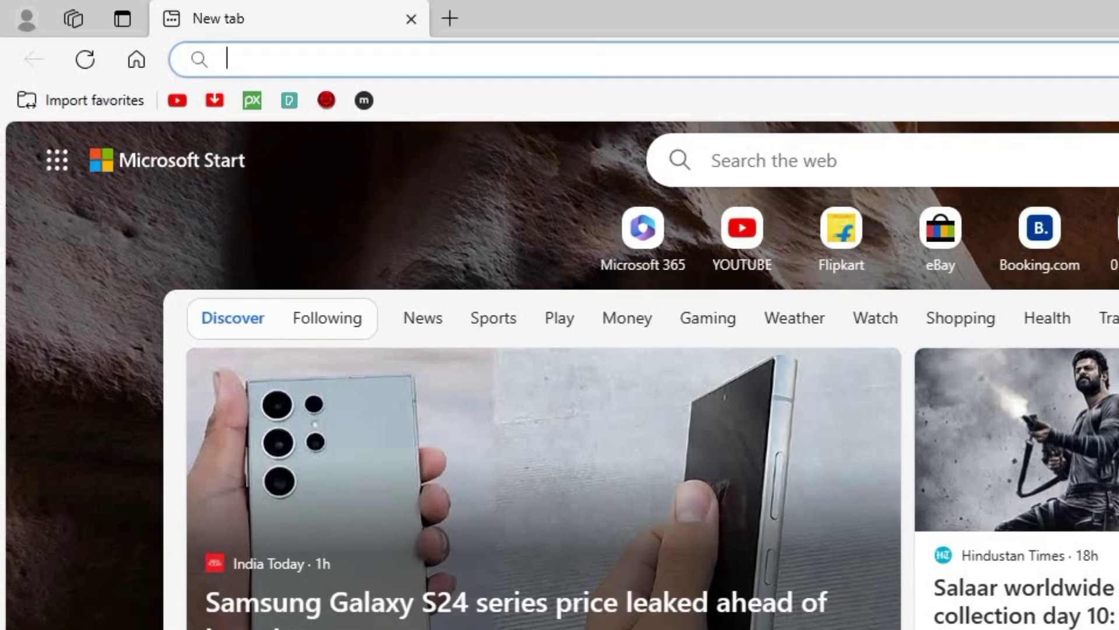
{"action": "type", "text": "microsoft software"}
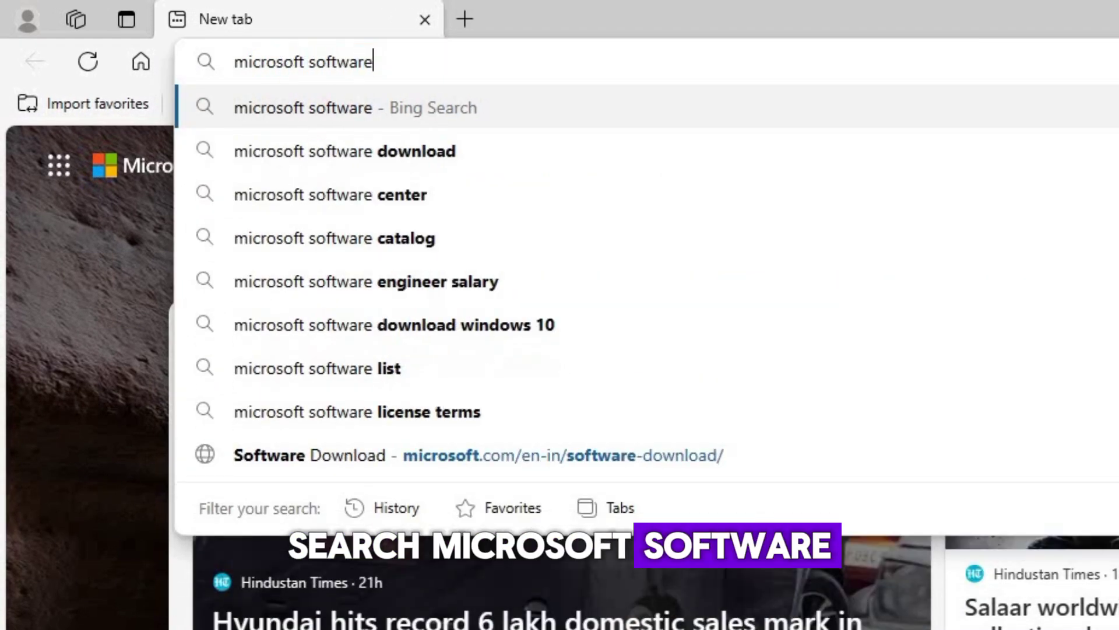
{"action": "key", "text": "Return"}
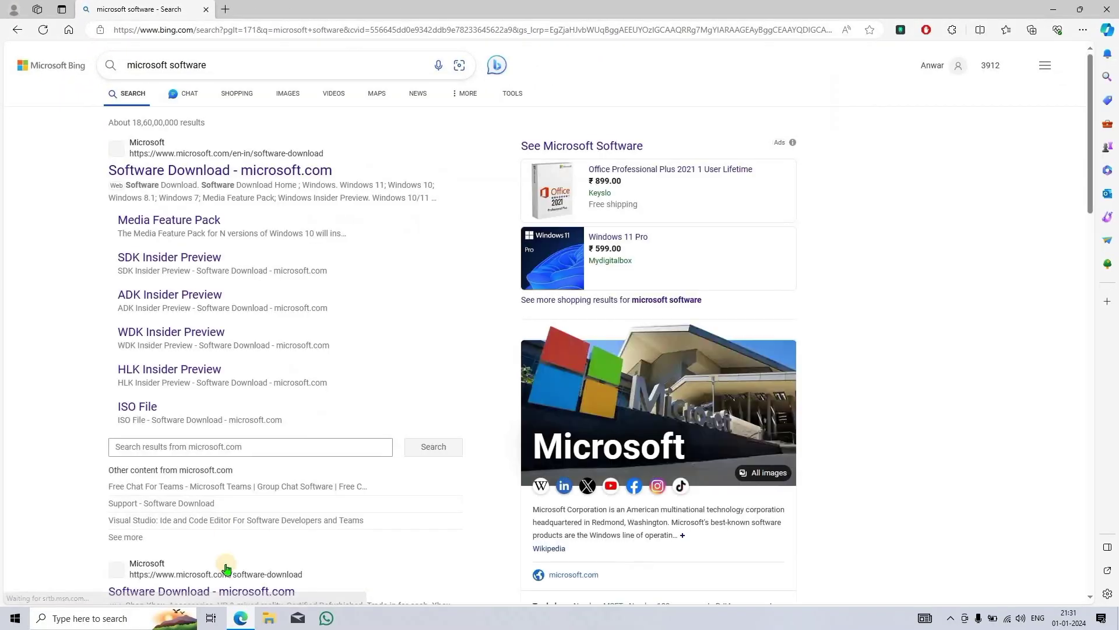
Go to Microsoft's Windows 11 download page and select the multi-edition ISO
{"action": "left_click", "coordinate": [196, 170]}
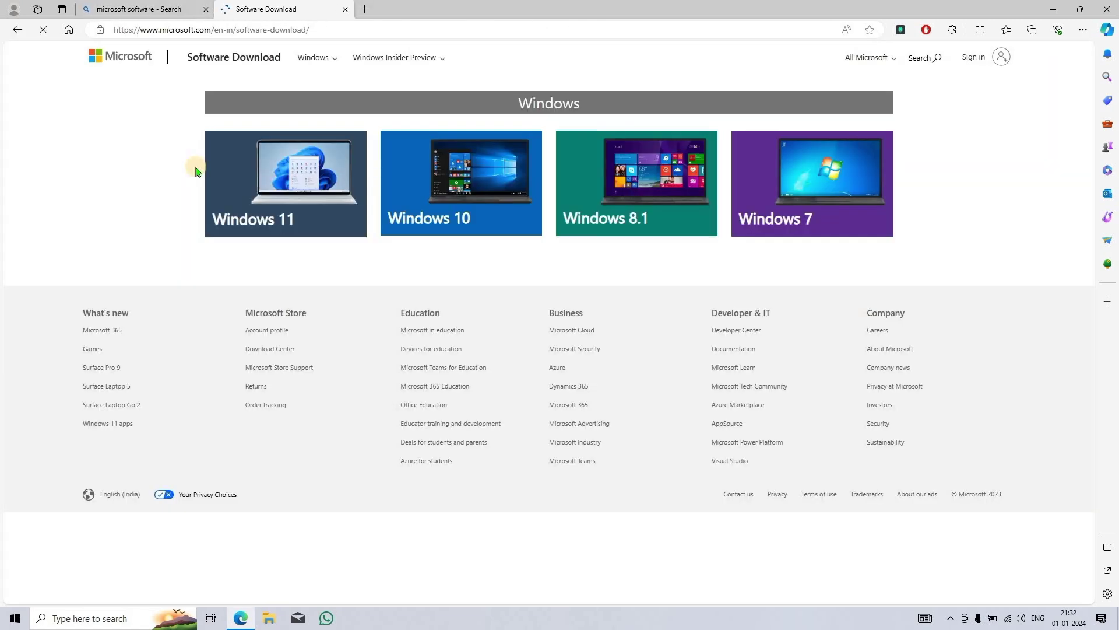
{"action": "left_click", "coordinate": [305, 193]}
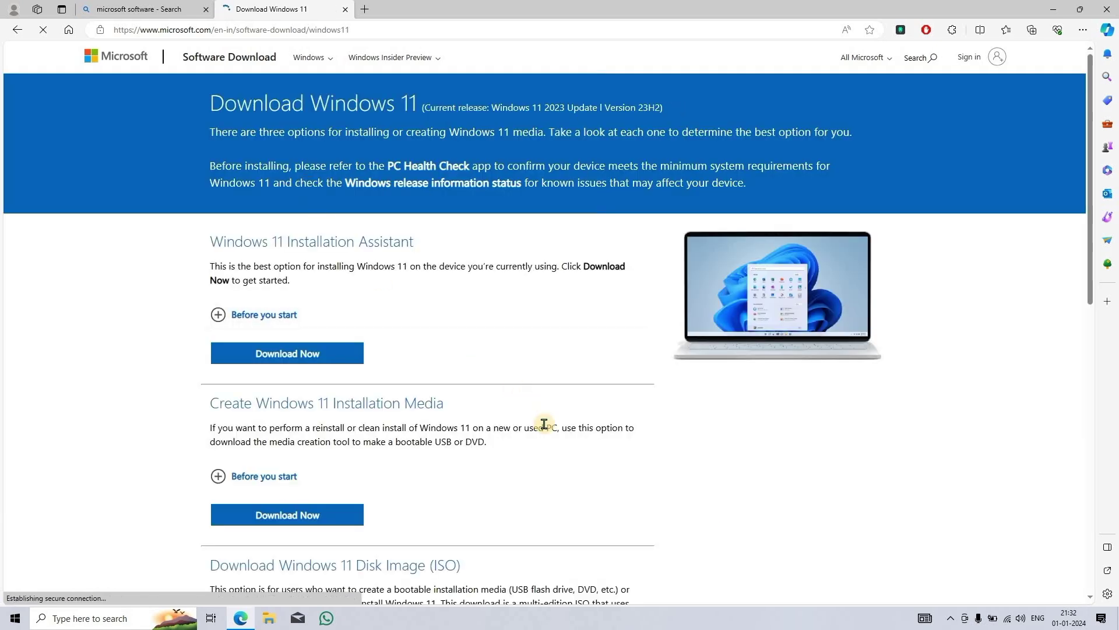
{"action": "scroll", "coordinate": [544, 424], "scroll_direction": "down", "scroll_amount": 4}
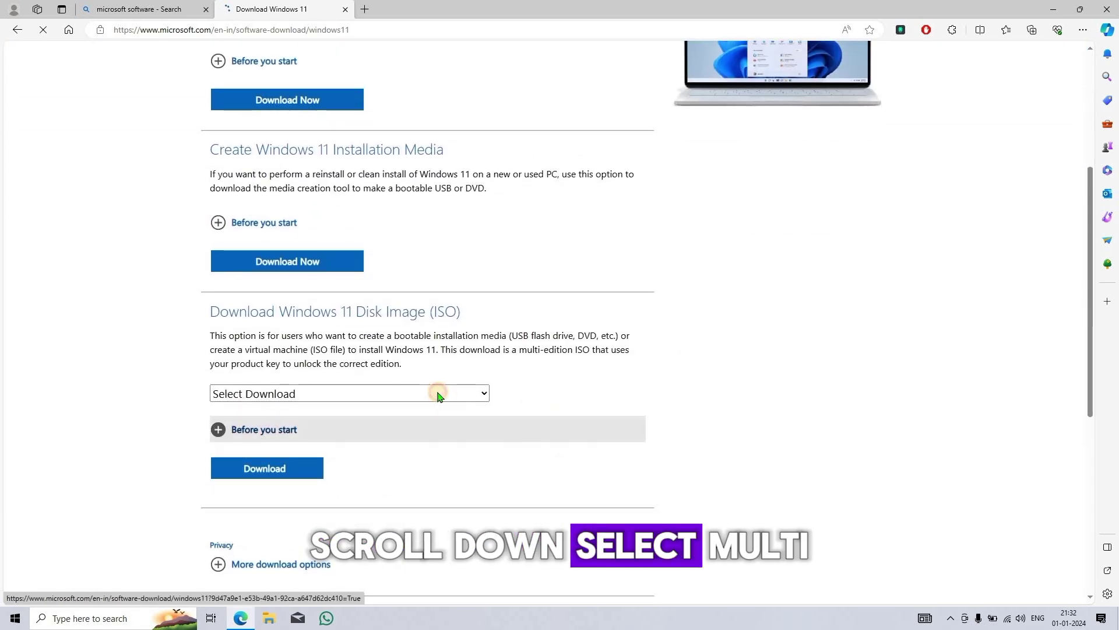
{"action": "left_click", "coordinate": [440, 394]}
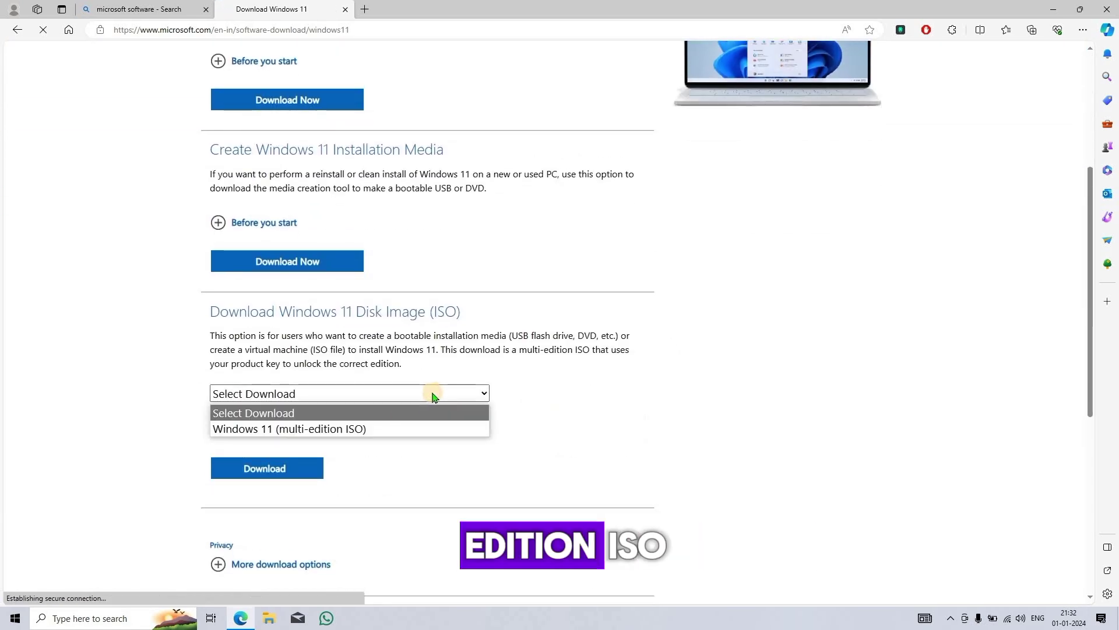
{"action": "left_click", "coordinate": [361, 432]}
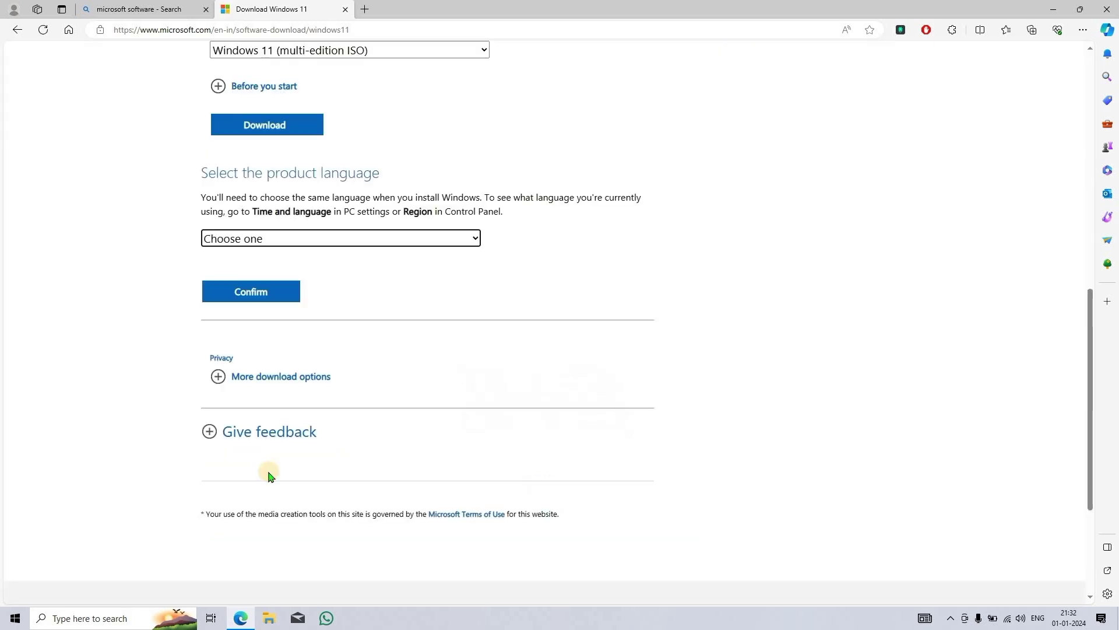
Choose English (United States) as the language and start the 64-bit download
{"action": "left_click", "coordinate": [406, 240]}
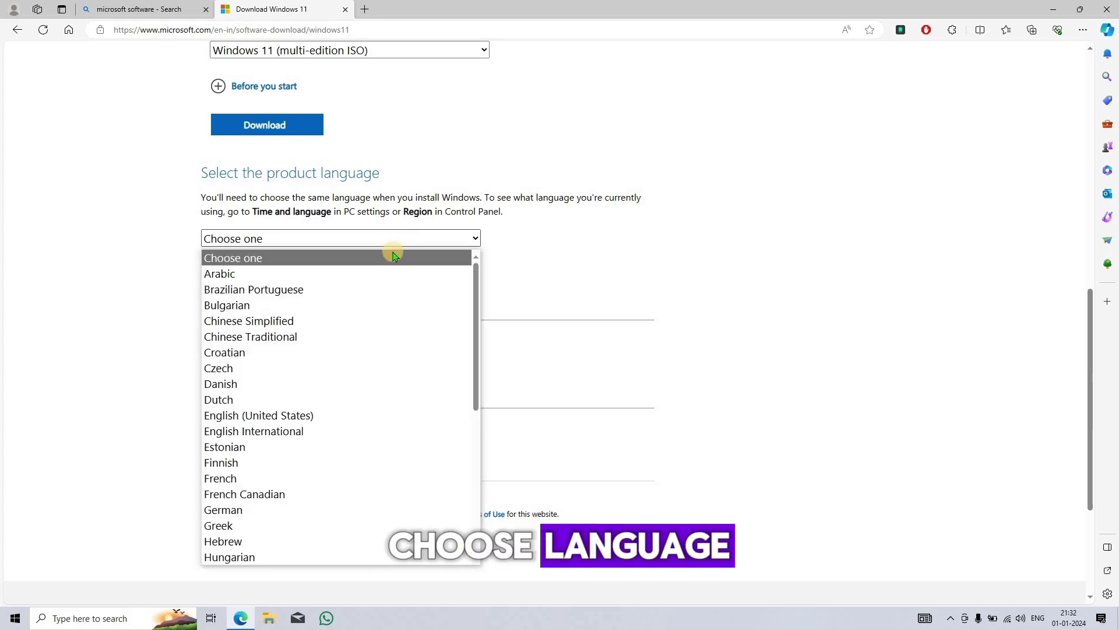
{"action": "left_click", "coordinate": [342, 415]}
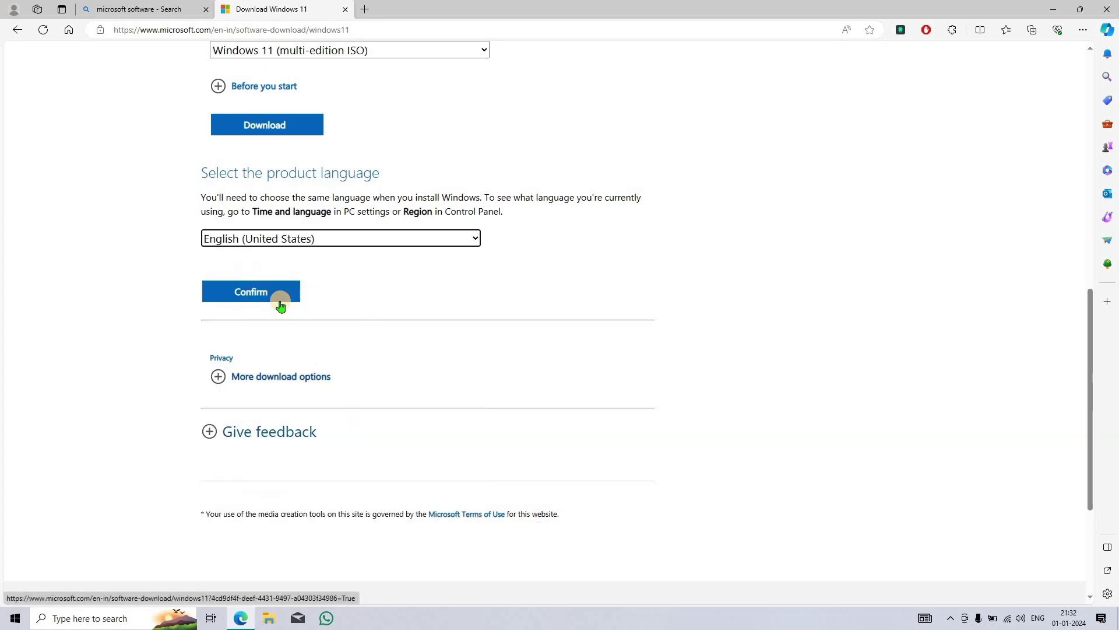
{"action": "left_click", "coordinate": [253, 293]}
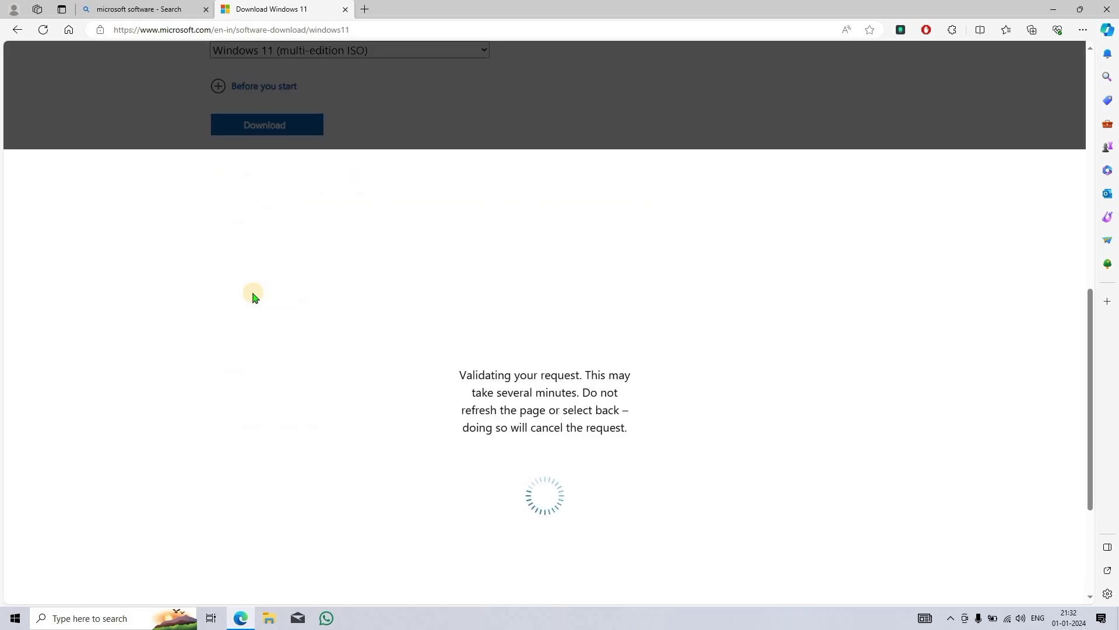
{"action": "scroll", "coordinate": [291, 286], "scroll_direction": "down", "scroll_amount": 2}
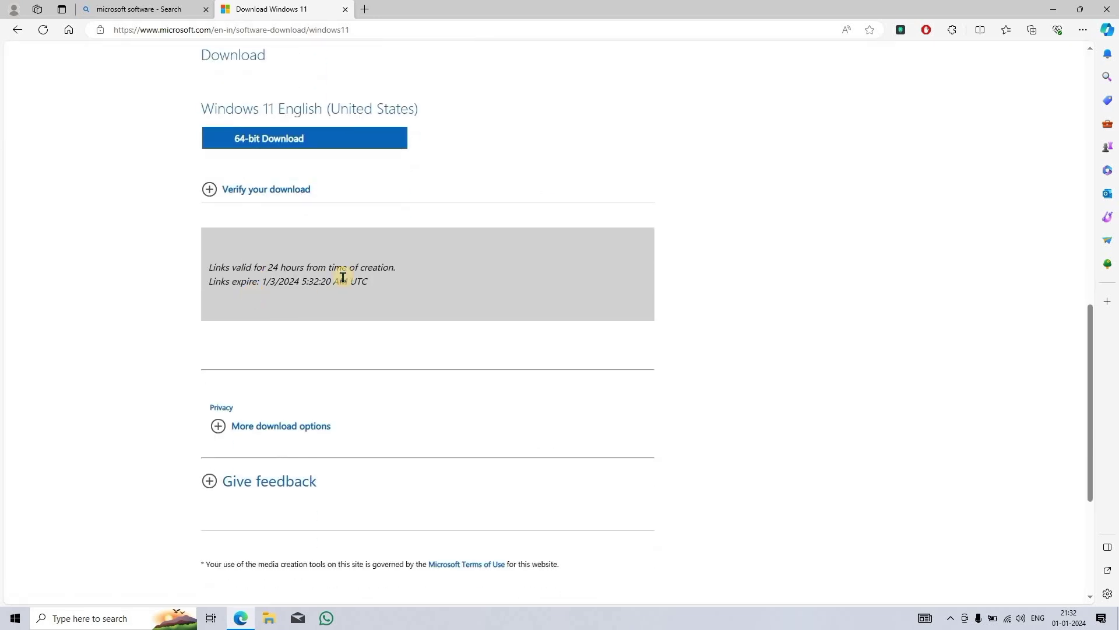
{"action": "left_click", "coordinate": [299, 142]}
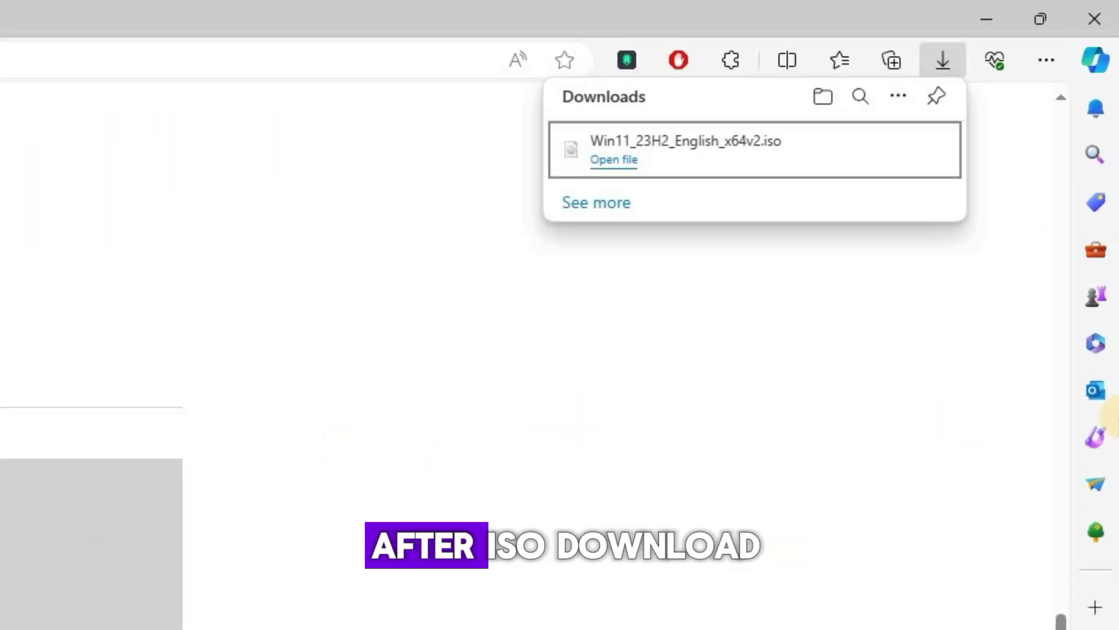
Close Edge and open the disk partition tool from Windows search
{"action": "left_click", "coordinate": [1095, 18]}
{"action": "left_click", "coordinate": [80, 618]}
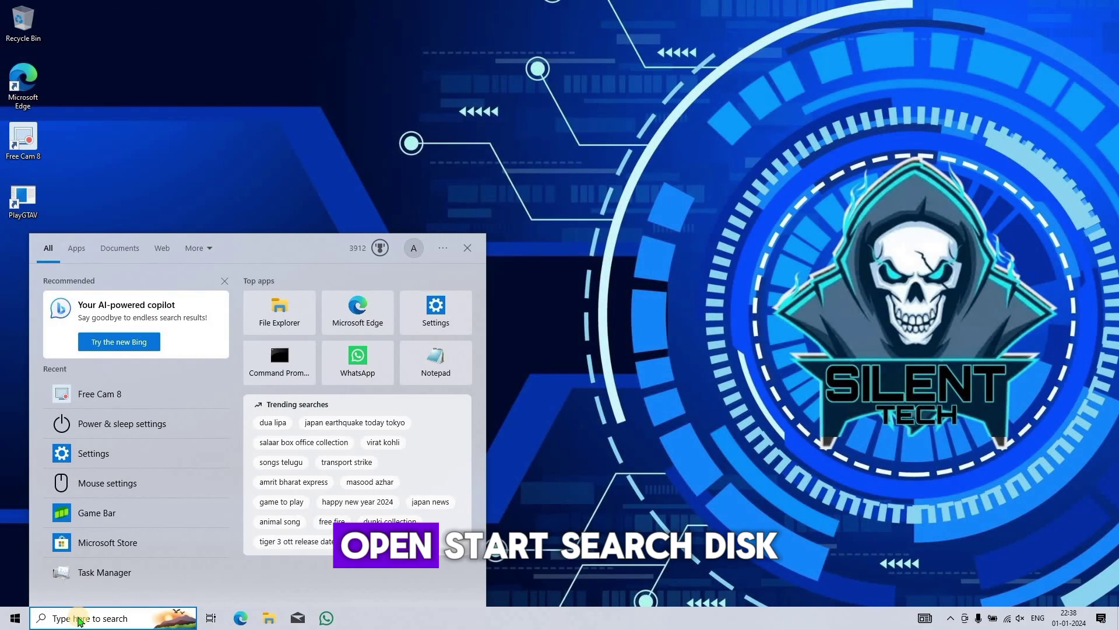
{"action": "type", "text": "disk pa"}
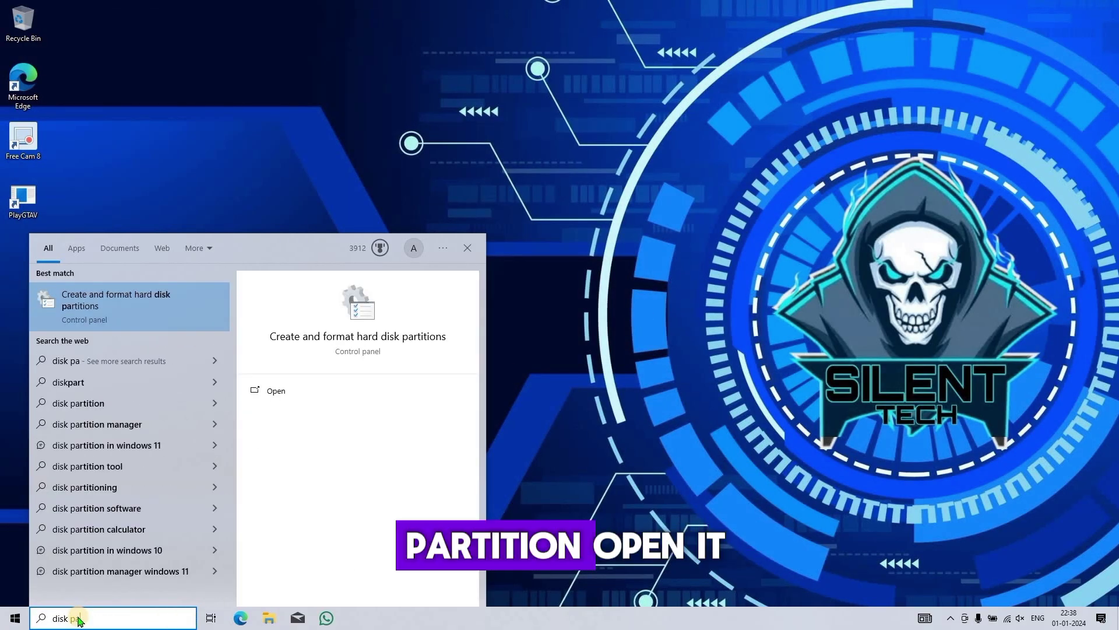
{"action": "left_click", "coordinate": [319, 389]}
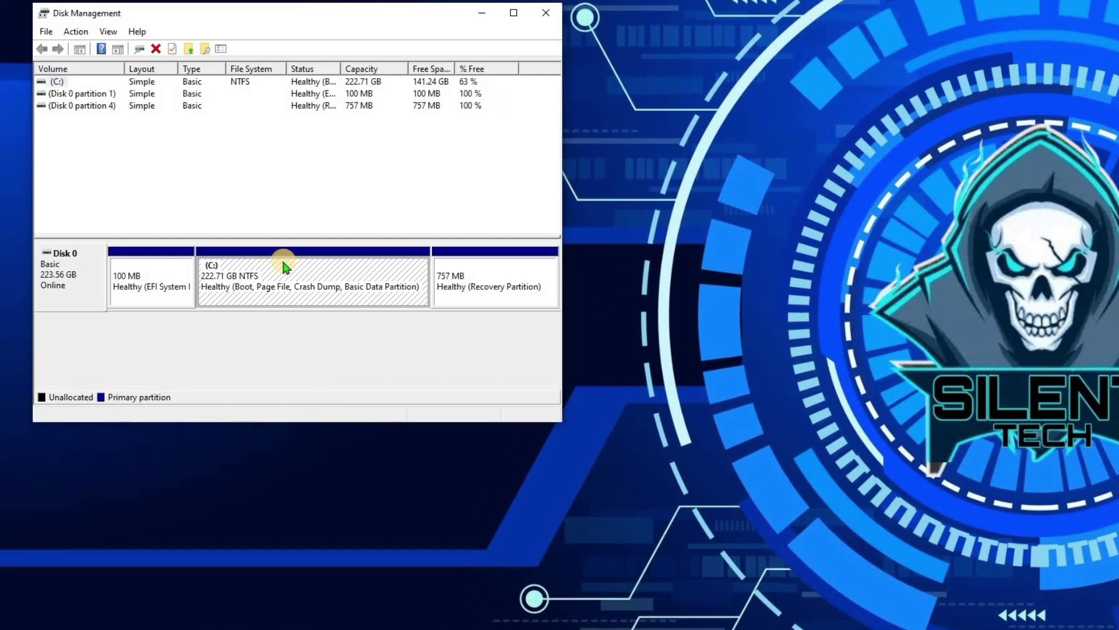
Shrink the C: volume by 10000 MB, freeing 9.77 GB of unallocated space
{"action": "right_click", "coordinate": [284, 266]}
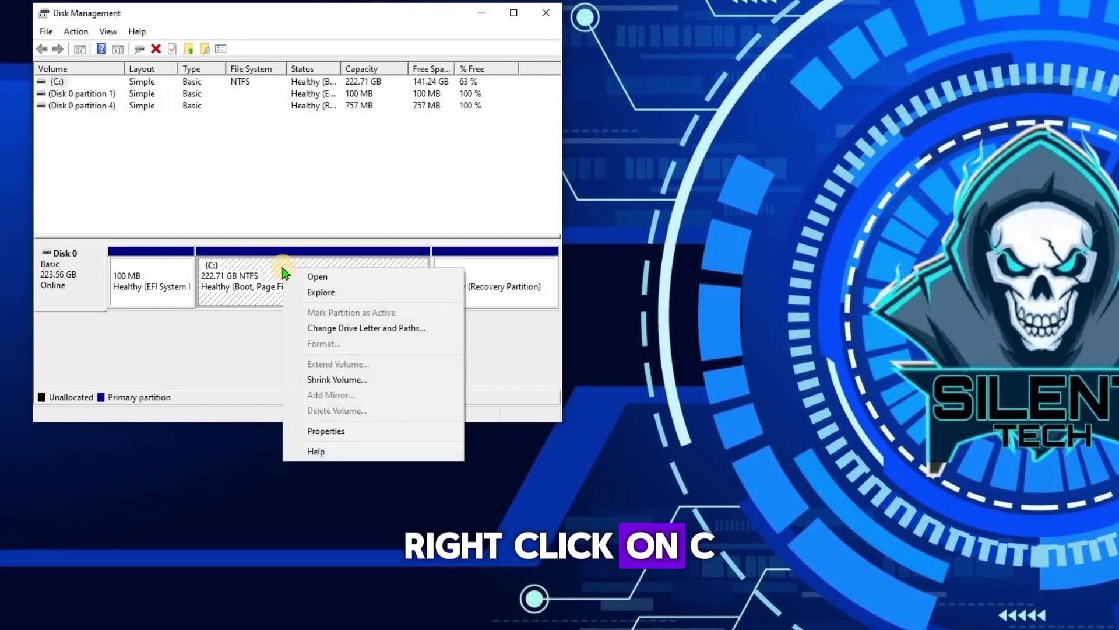
{"action": "left_click", "coordinate": [302, 384]}
{"action": "type", "text": "10000"}
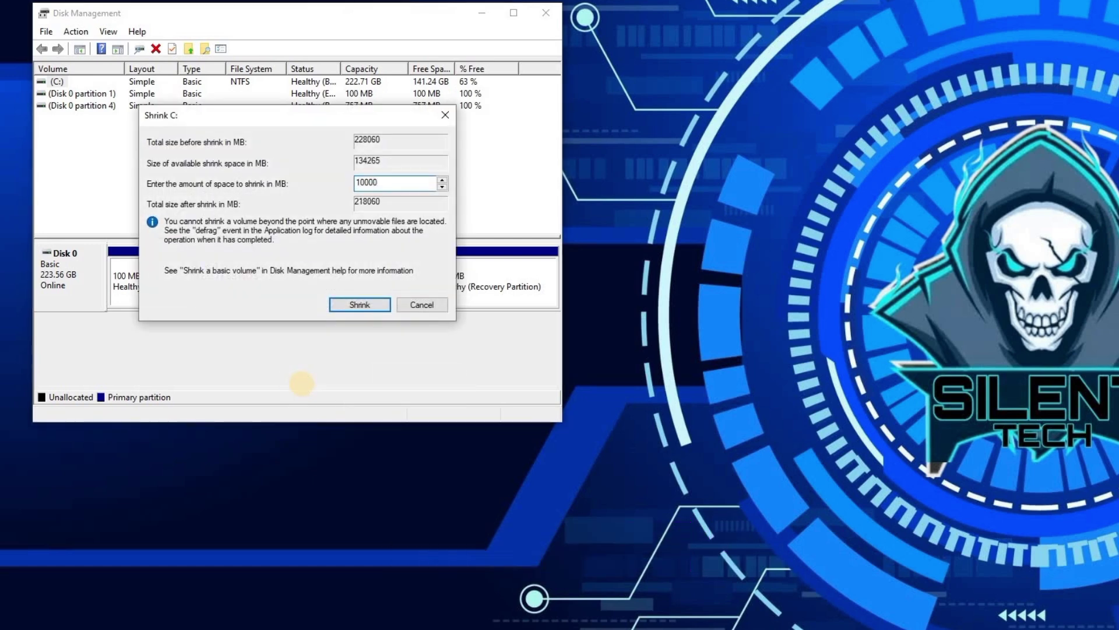
{"action": "left_click", "coordinate": [351, 309]}
{"action": "right_click", "coordinate": [369, 278]}
Turn the unallocated space into a default-sized volume labelled 'Atlas 11', then close Disk Management
{"action": "left_click", "coordinate": [390, 285]}
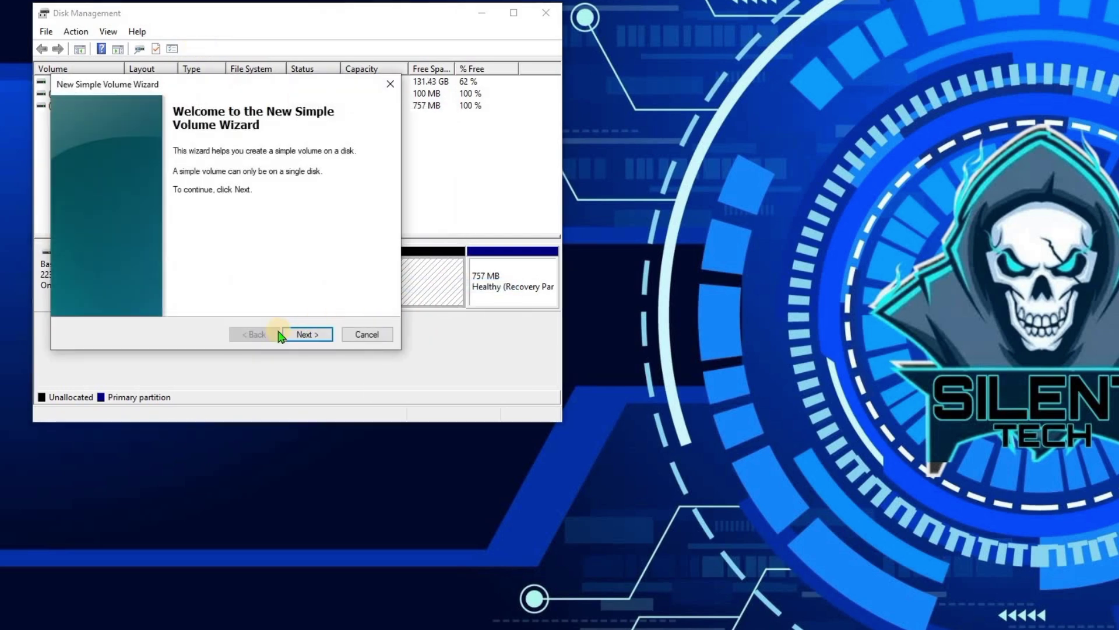
{"action": "left_click", "coordinate": [291, 334]}
{"action": "left_click", "coordinate": [292, 334]}
{"action": "left_click", "coordinate": [292, 334]}
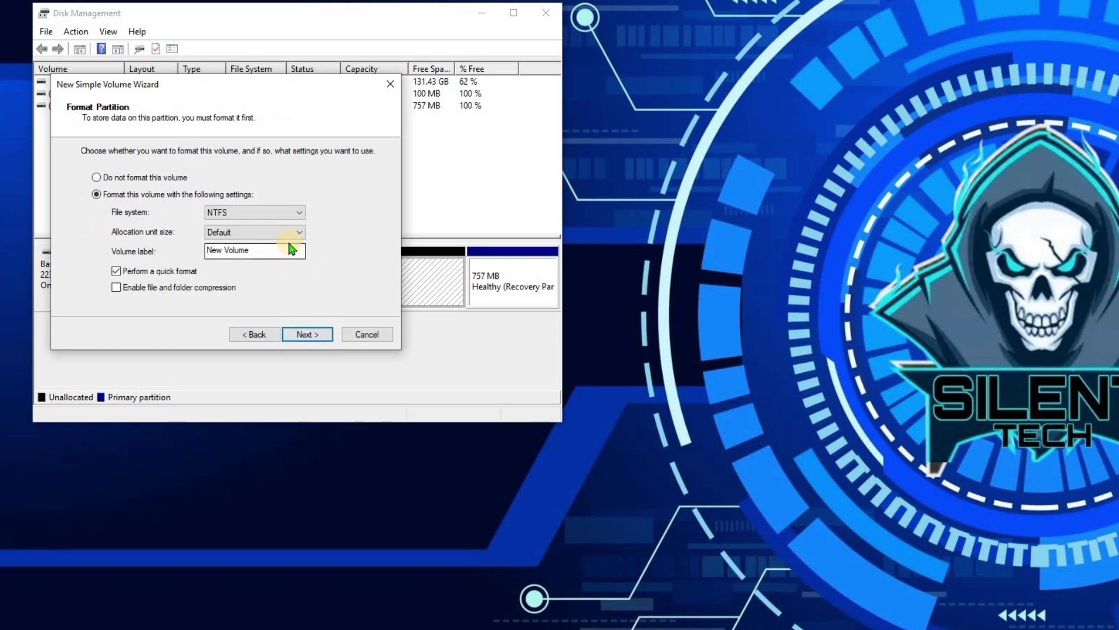
{"action": "key", "text": "ctrl+a"}
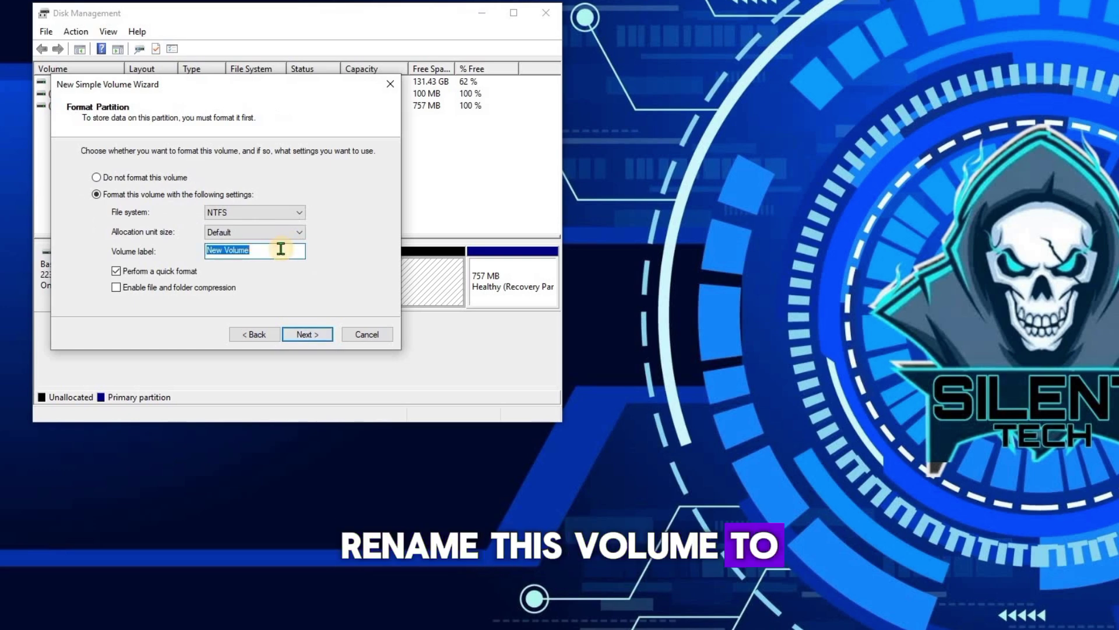
{"action": "type", "text": "T"}
{"action": "key", "text": "BackSpace"}
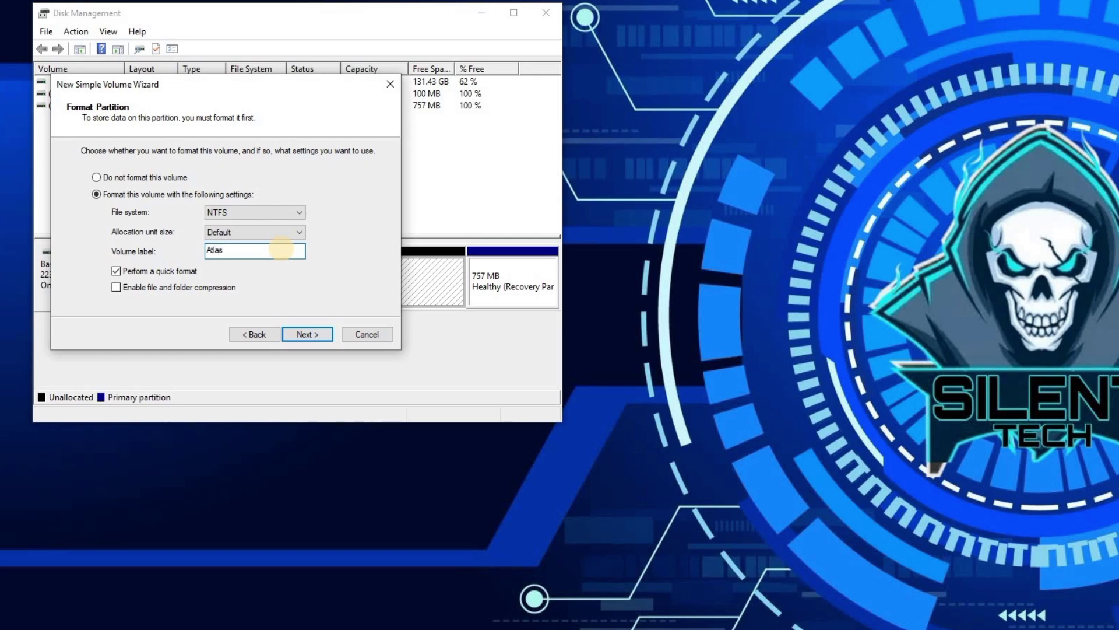
{"action": "left_click", "coordinate": [304, 335]}
{"action": "left_click", "coordinate": [304, 335]}
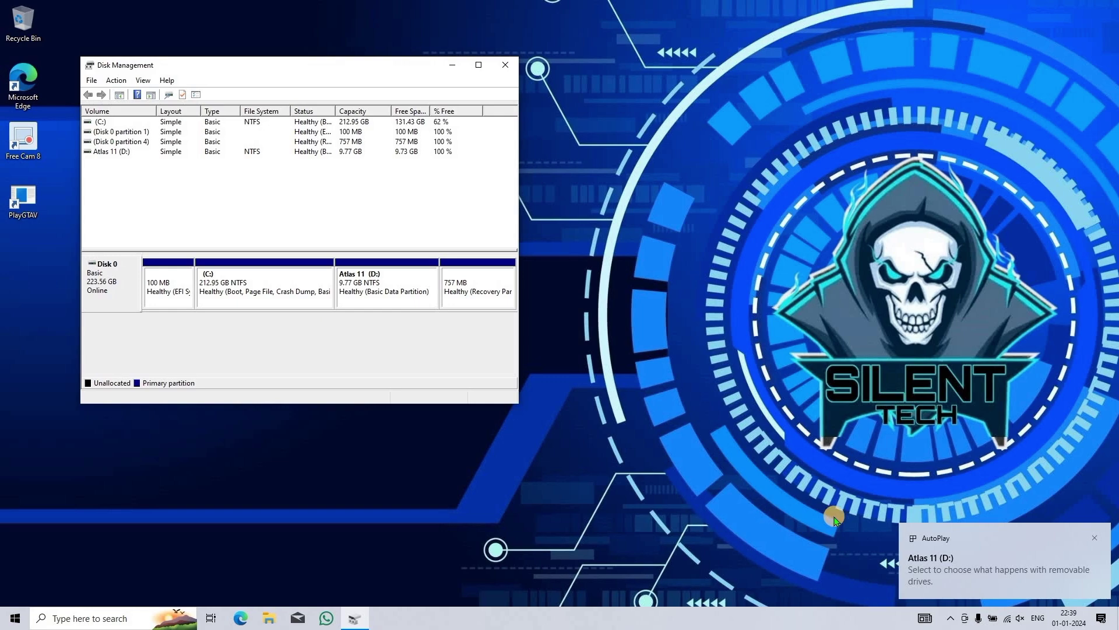
{"action": "left_click", "coordinate": [502, 70]}
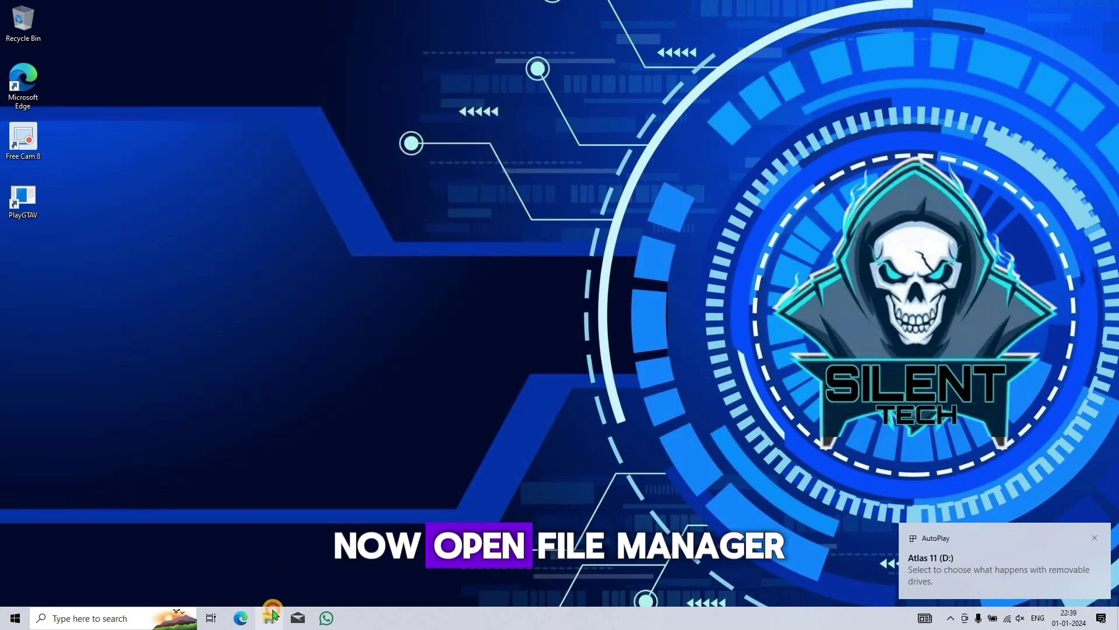
Mount the Win11_23H2_English_x64v2 disc image from the Downloads folder
{"action": "left_click", "coordinate": [272, 617]}
{"action": "double_click", "coordinate": [510, 213]}
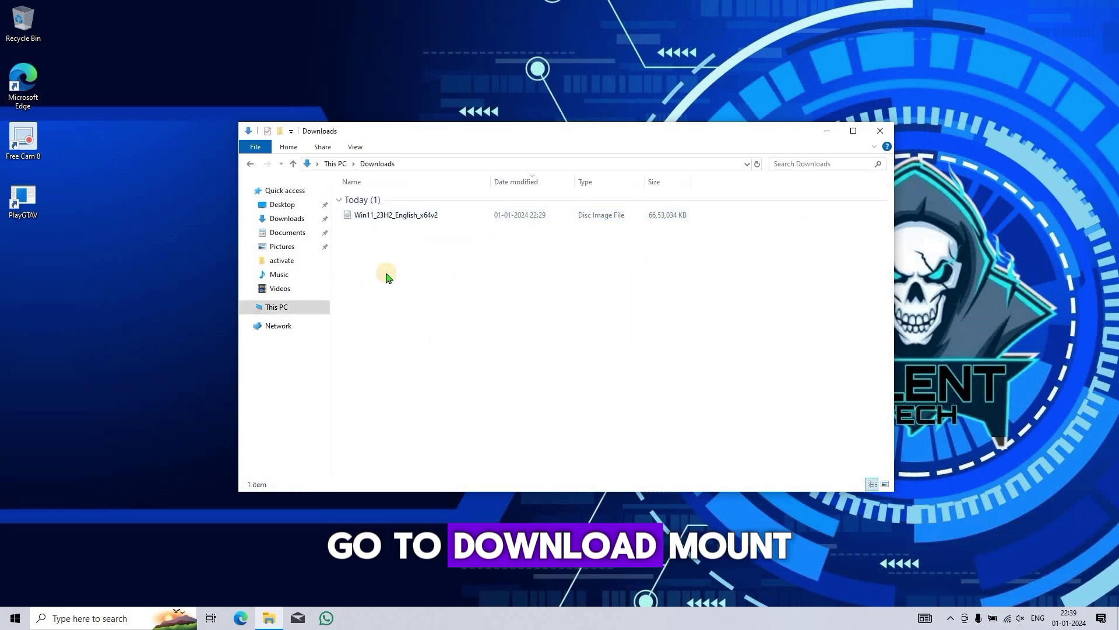
{"action": "left_click", "coordinate": [358, 221]}
{"action": "right_click", "coordinate": [358, 221]}
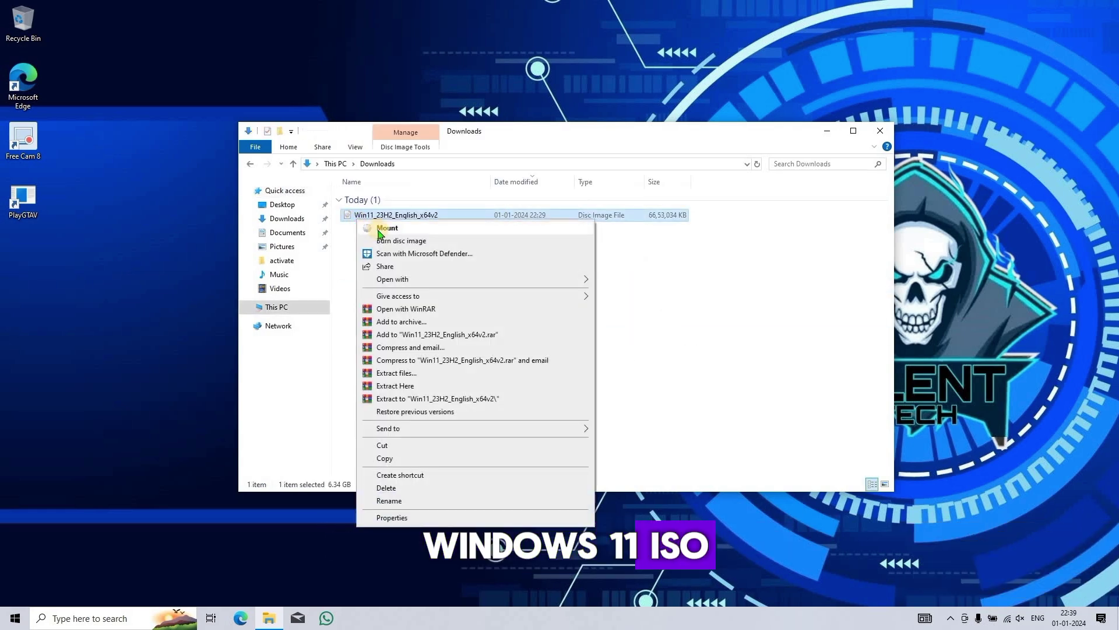
{"action": "left_click", "coordinate": [382, 231]}
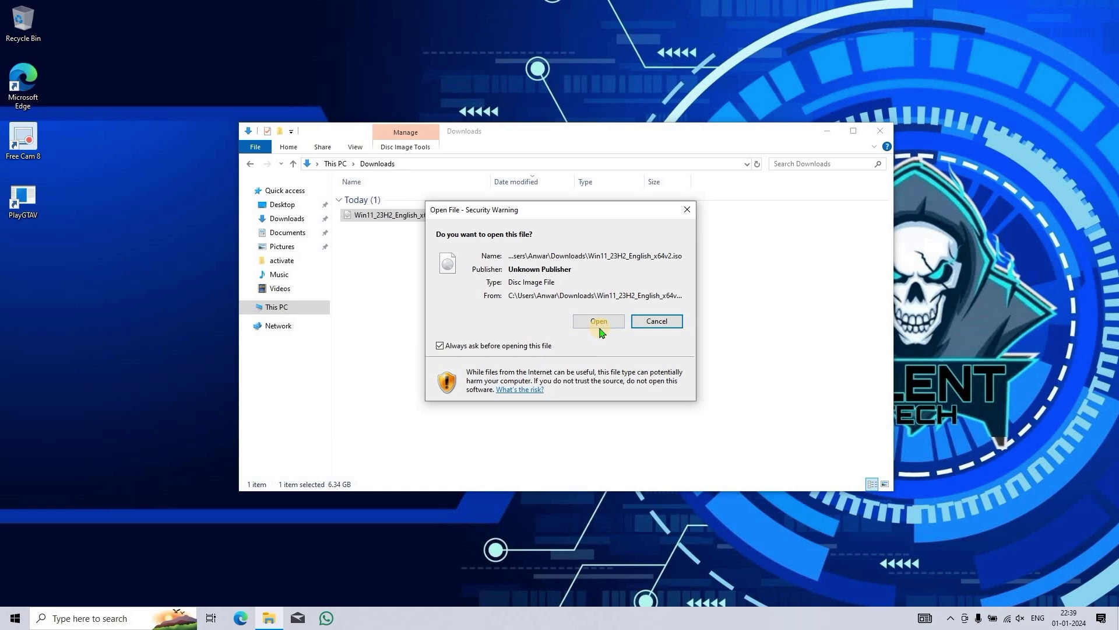
{"action": "left_click", "coordinate": [599, 323]}
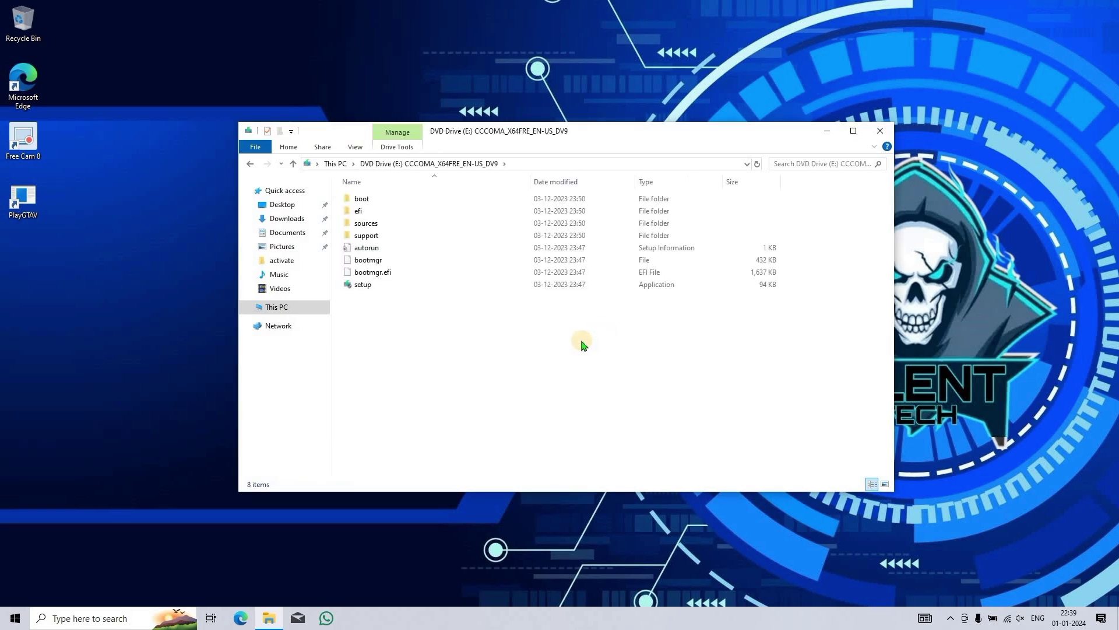
Copy all eight files and folders from the disc onto the Atlas 11 (D:) drive
{"action": "left_click_drag", "start_coordinate": [435, 349], "coordinate": [381, 194]}
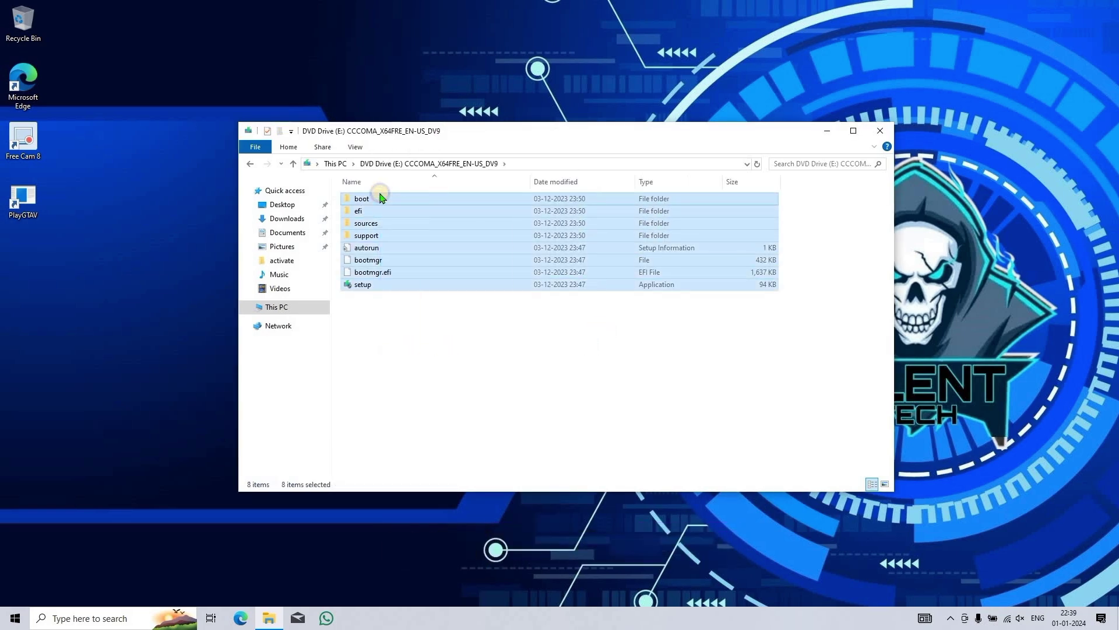
{"action": "right_click", "coordinate": [381, 196]}
{"action": "left_click", "coordinate": [402, 326]}
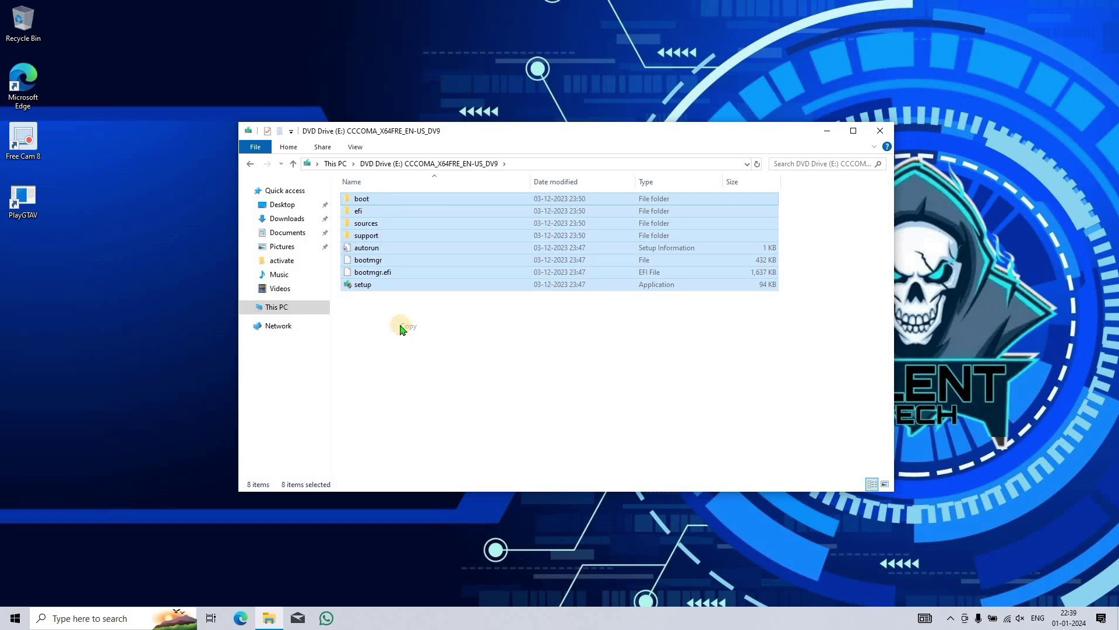
{"action": "left_click", "coordinate": [314, 311]}
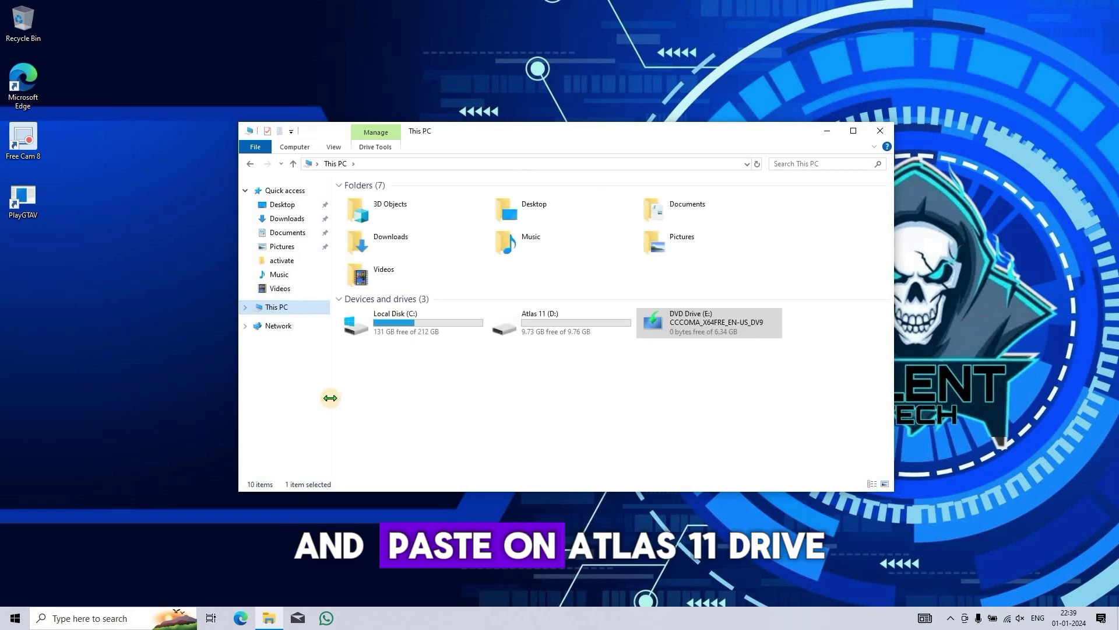
{"action": "left_click", "coordinate": [551, 321]}
{"action": "double_click", "coordinate": [551, 320]}
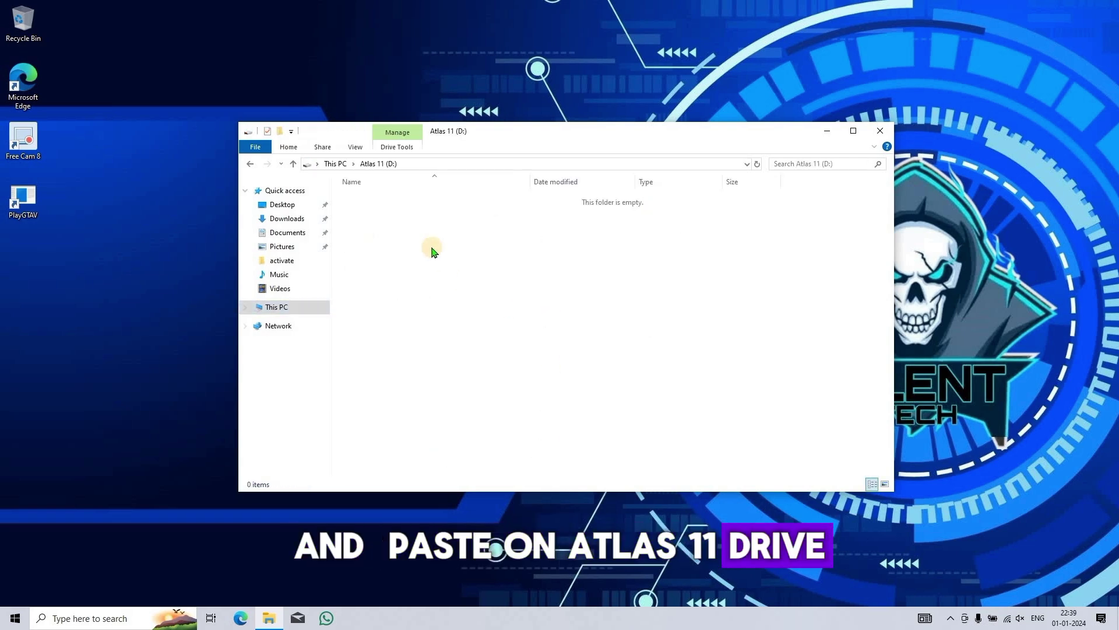
{"action": "right_click", "coordinate": [401, 219]}
{"action": "left_click", "coordinate": [427, 300]}
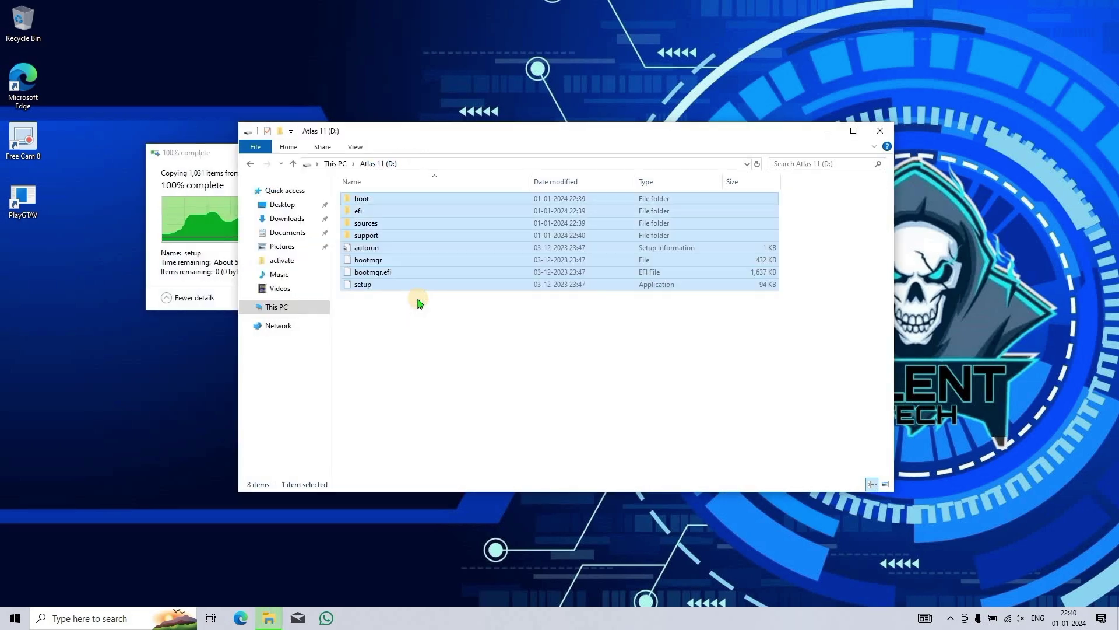
{"action": "left_click", "coordinate": [425, 345]}
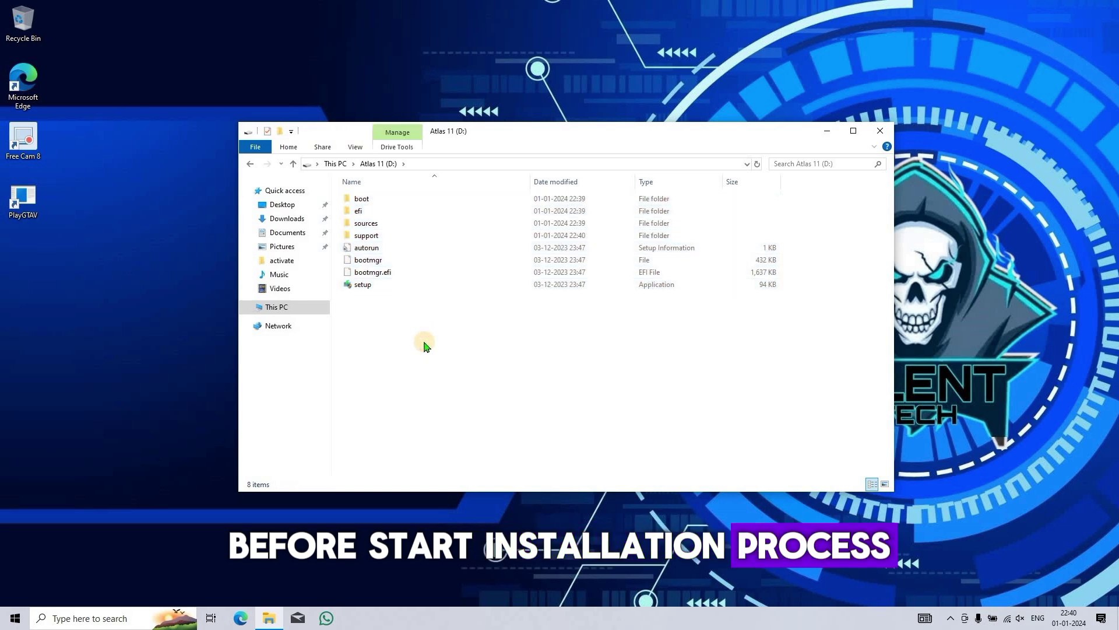
Run setup from Atlas 11 (D:) as administrator
{"action": "left_click", "coordinate": [281, 308]}
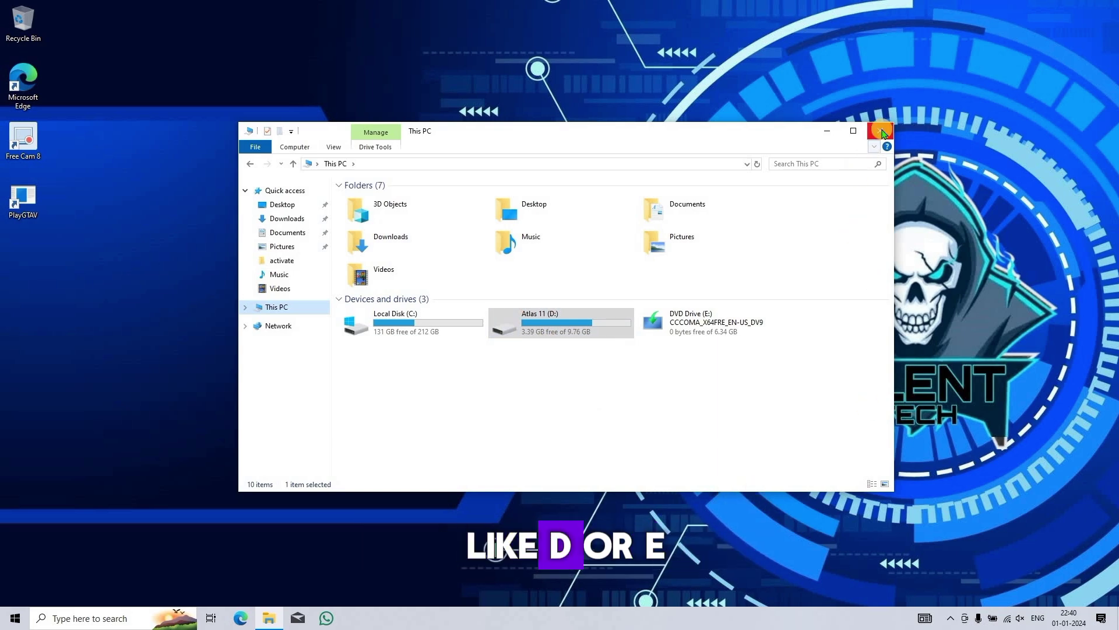
{"action": "double_click", "coordinate": [539, 331]}
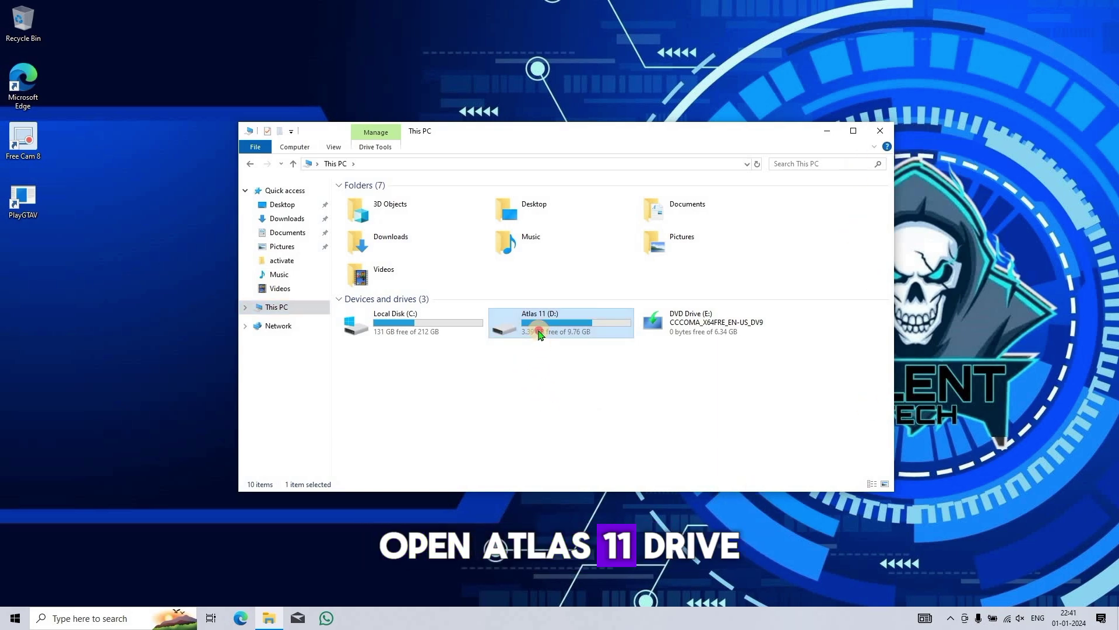
{"action": "right_click", "coordinate": [376, 287]}
{"action": "left_click", "coordinate": [442, 311]}
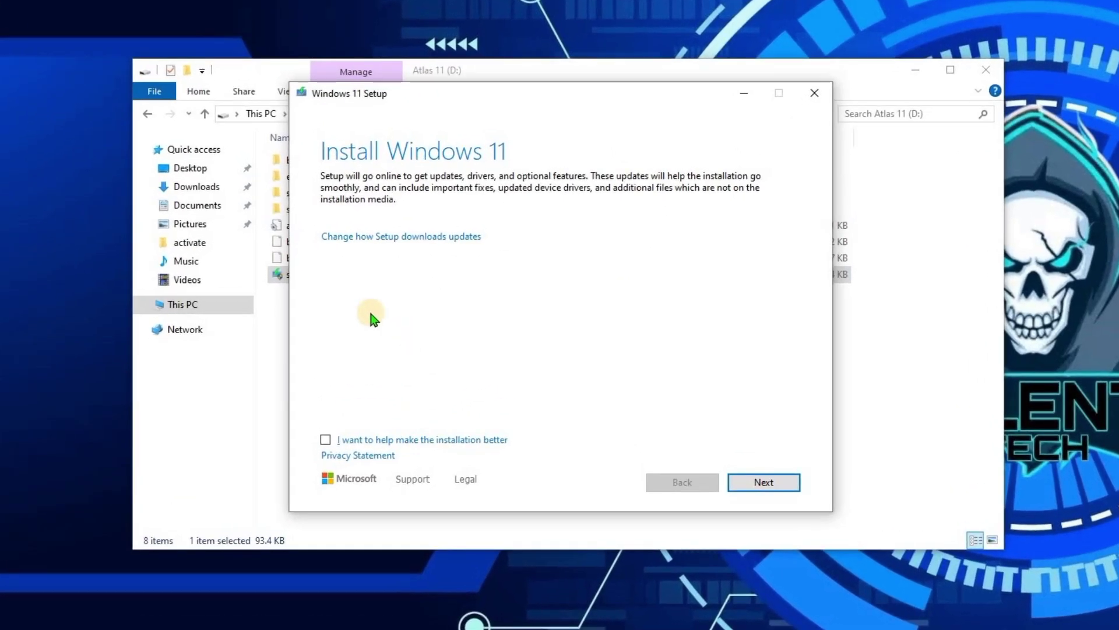
Set Setup to skip downloading updates for now and accept the license terms
{"action": "left_click", "coordinate": [367, 239]}
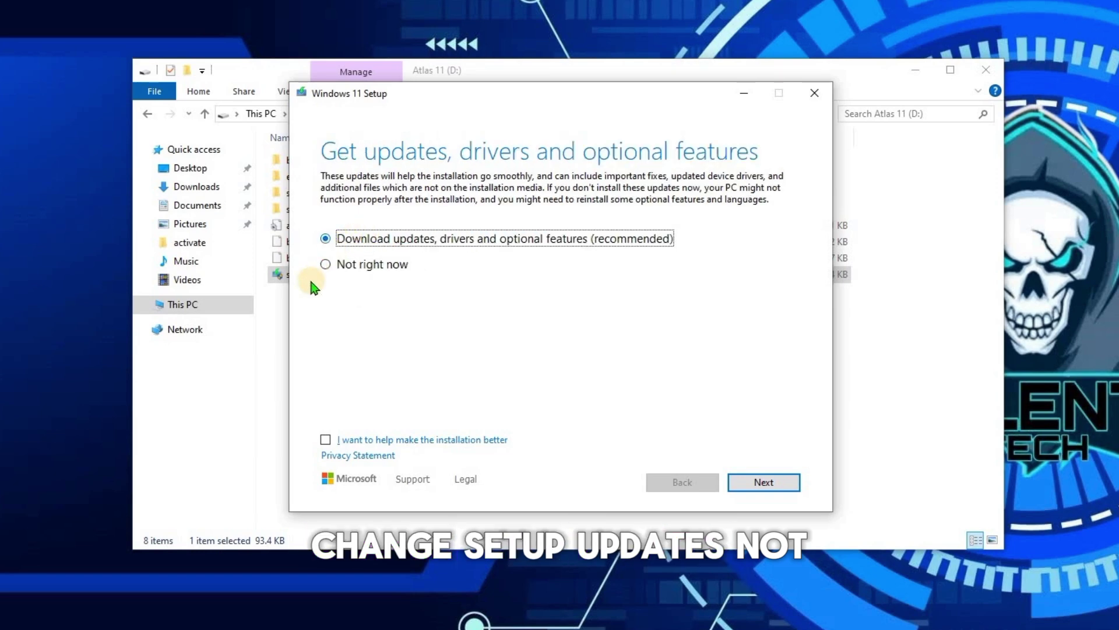
{"action": "left_click", "coordinate": [369, 265]}
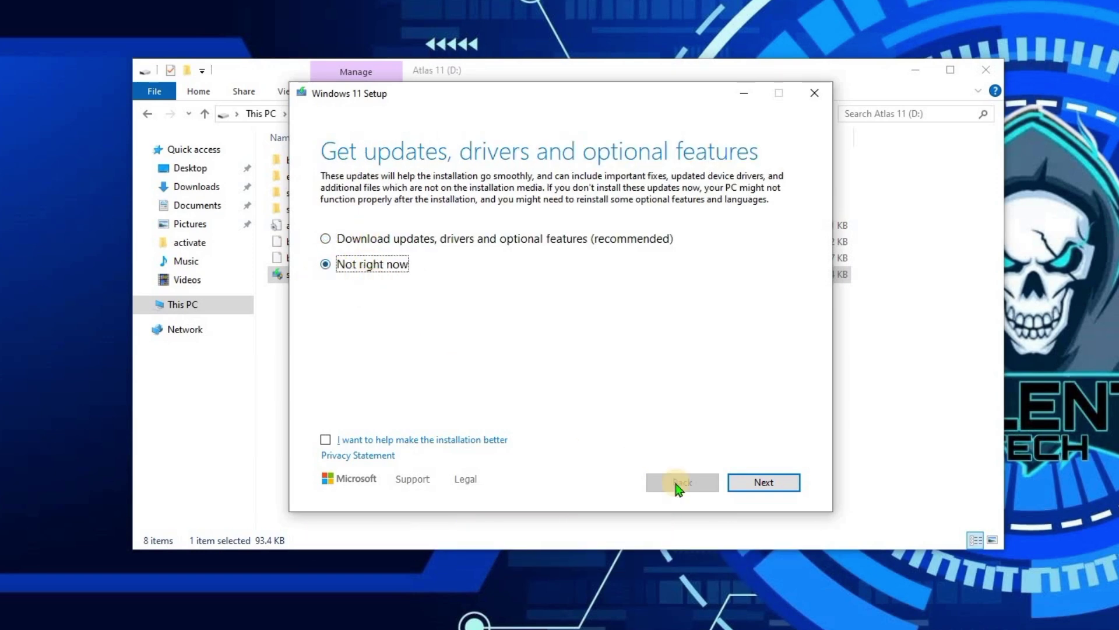
{"action": "left_click", "coordinate": [787, 487]}
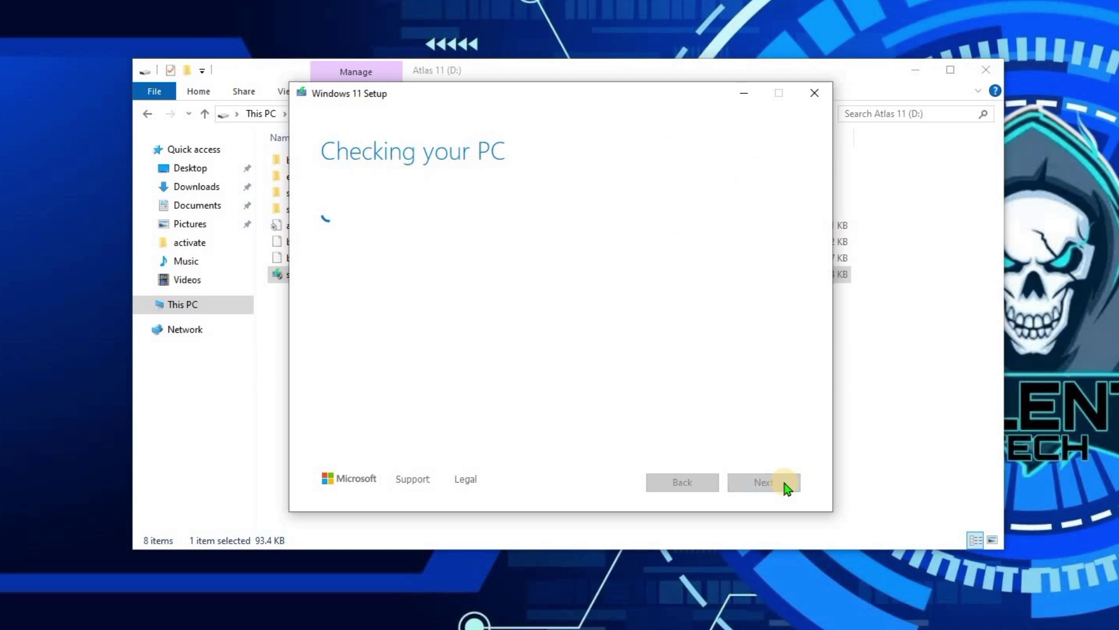
{"action": "left_click", "coordinate": [786, 486]}
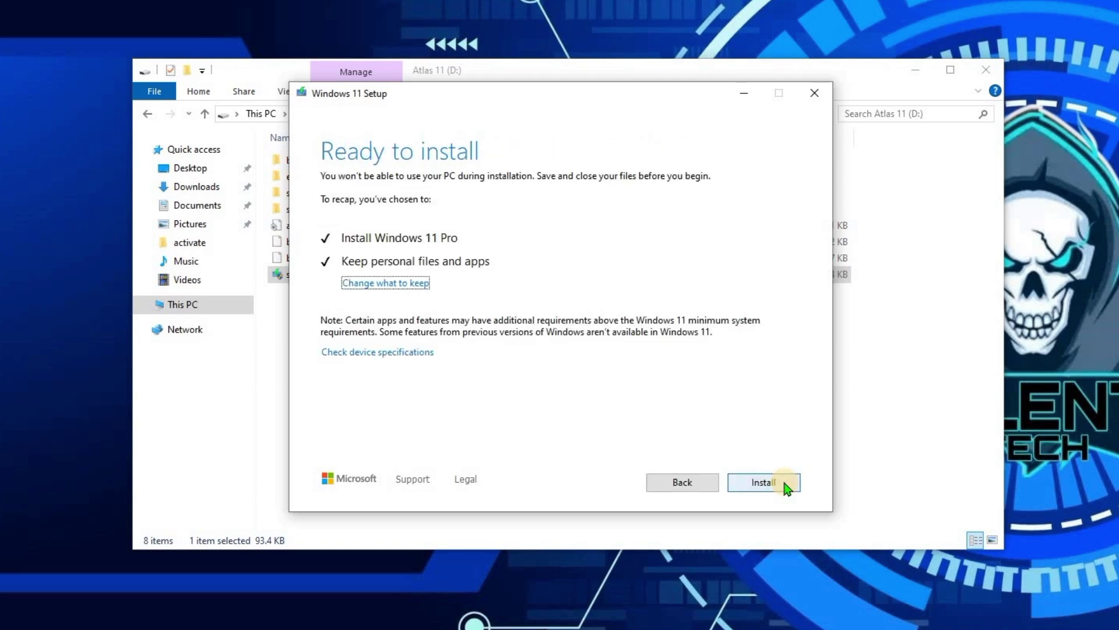
Choose to keep nothing for a clean install and start installing Windows 11
{"action": "left_click", "coordinate": [358, 286]}
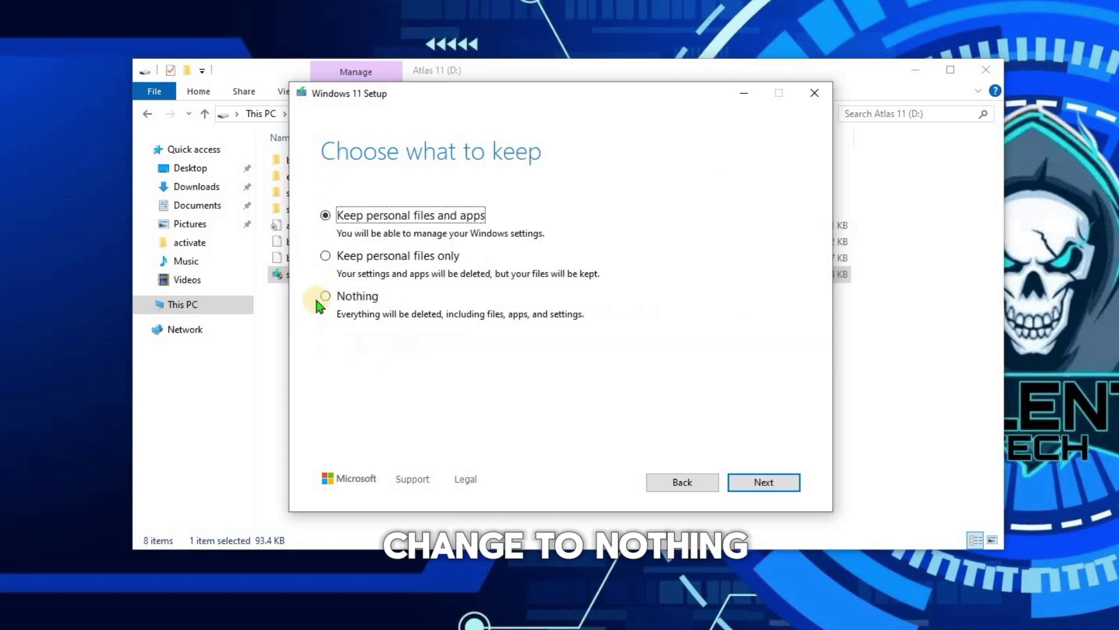
{"action": "left_click", "coordinate": [367, 301]}
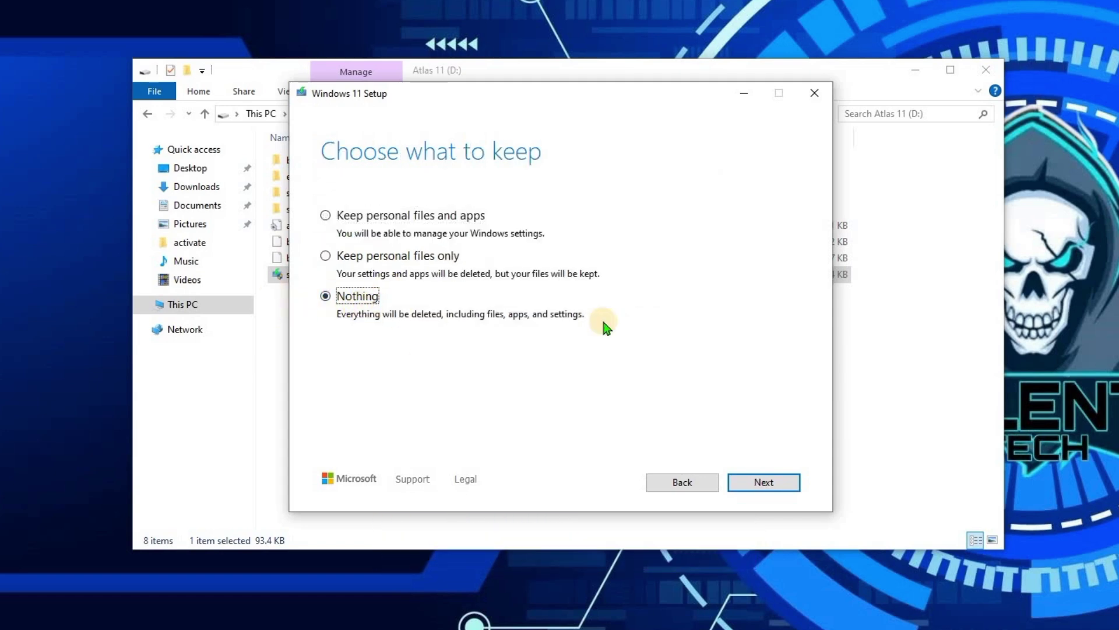
{"action": "left_click", "coordinate": [765, 483]}
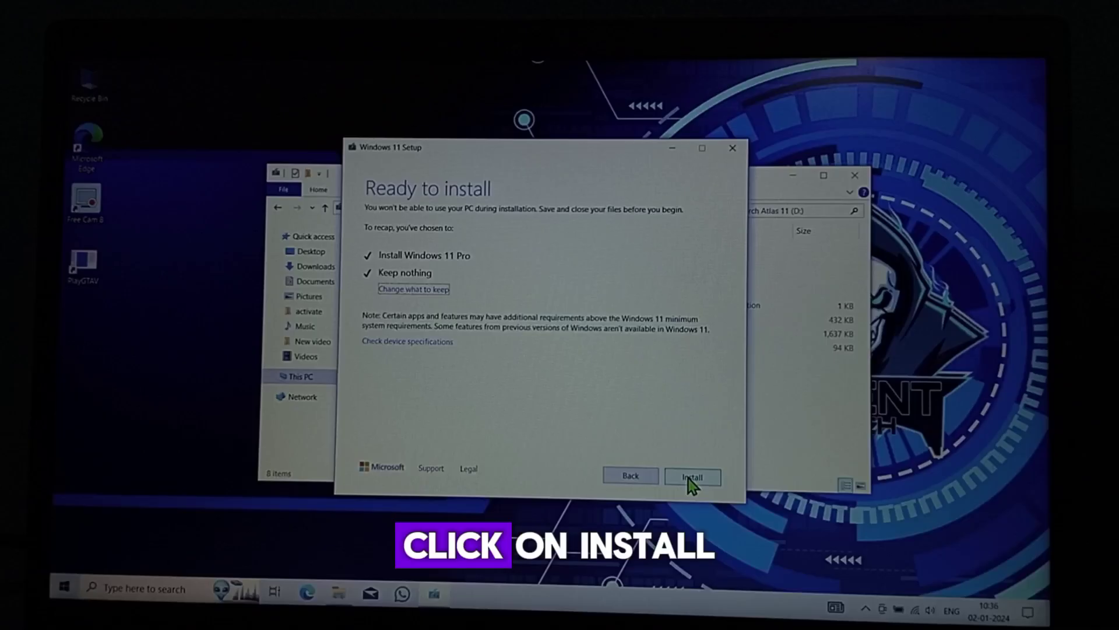
{"action": "left_click", "coordinate": [765, 483]}
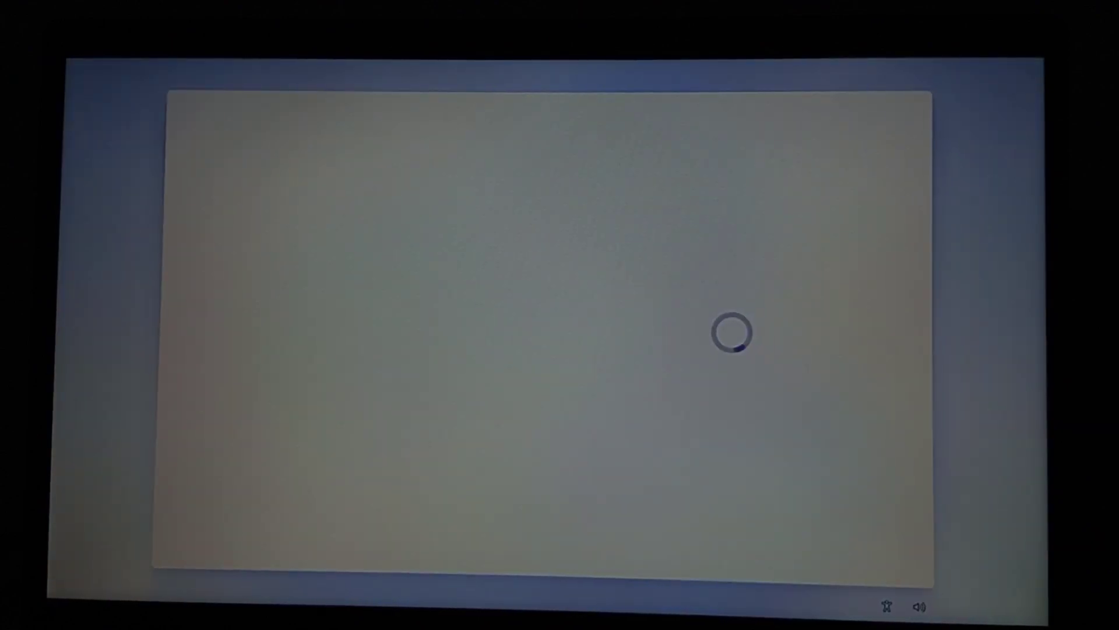
Wait for the installation to finish, then scroll the country or region list
{"action": "scroll", "coordinate": [851, 277], "scroll_direction": "down", "scroll_amount": 15}
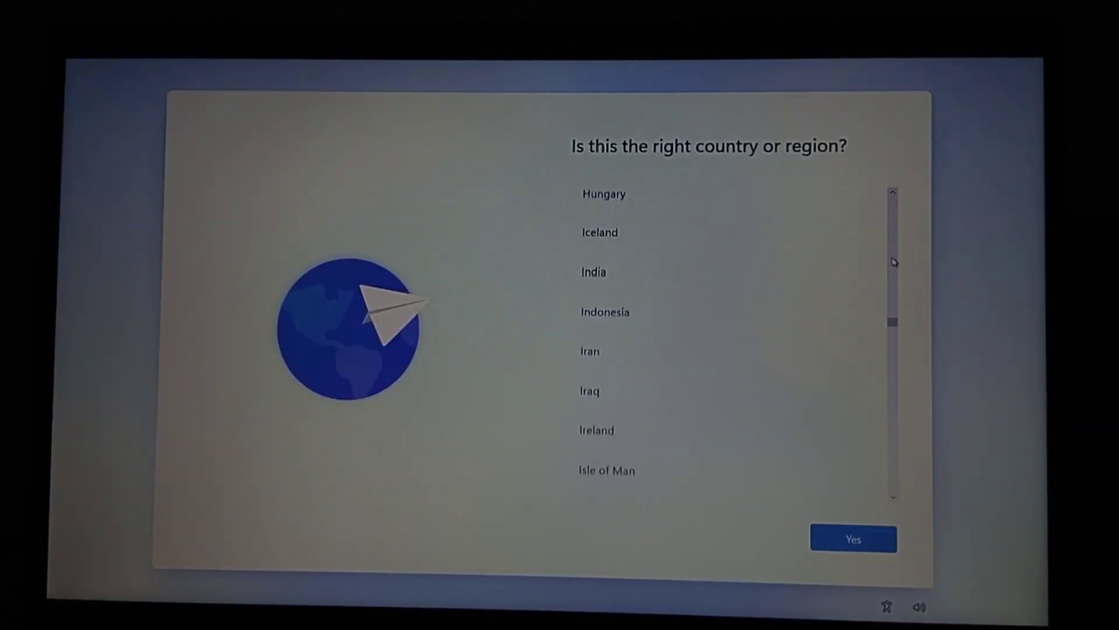
Choose India as the region and English (India) as the only keyboard layout
{"action": "left_click", "coordinate": [852, 277]}
{"action": "left_click", "coordinate": [857, 541]}
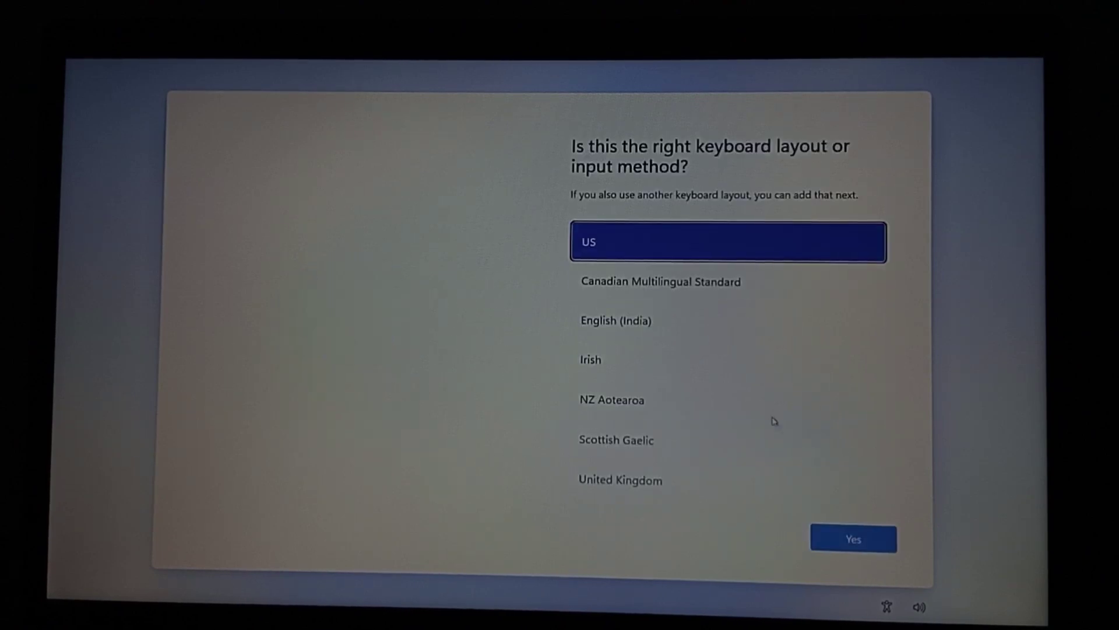
{"action": "left_click", "coordinate": [729, 334]}
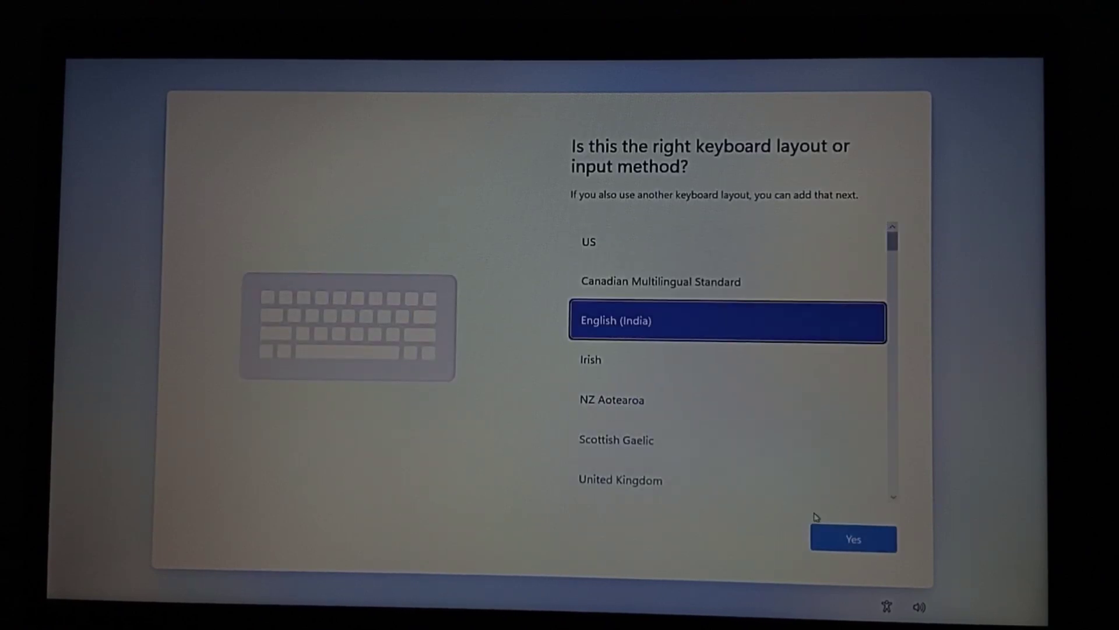
{"action": "left_click", "coordinate": [823, 535]}
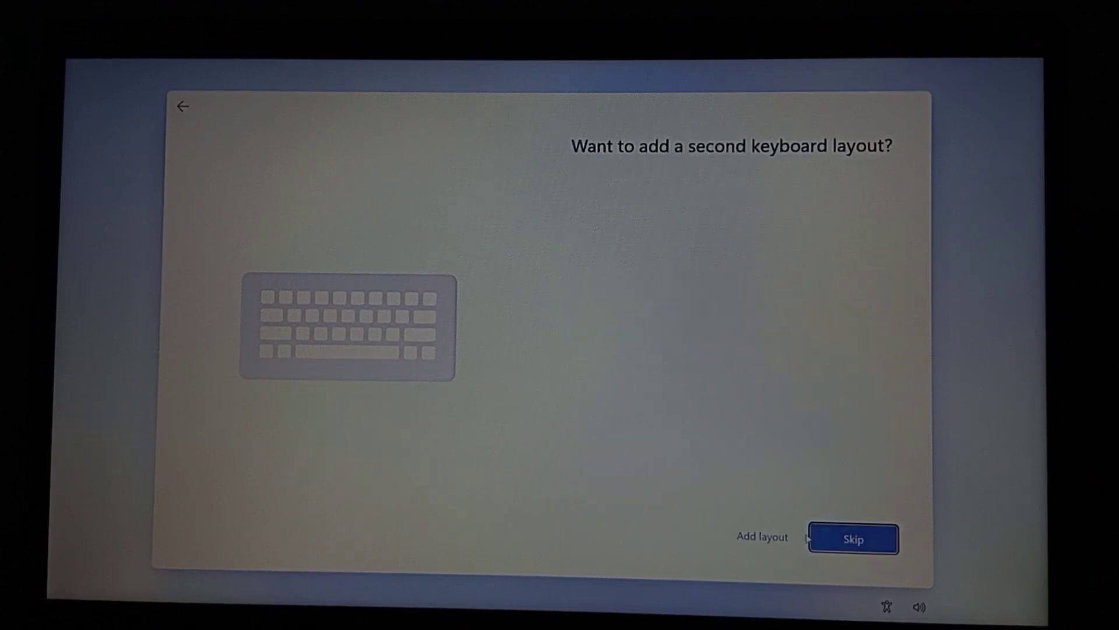
{"action": "left_click", "coordinate": [838, 541]}
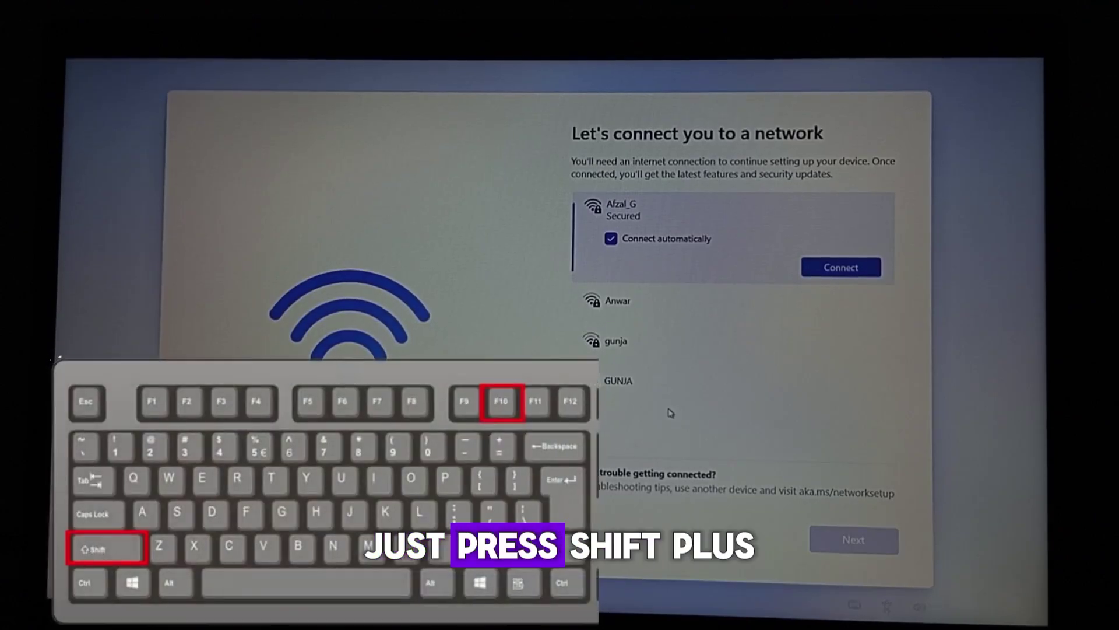
Run OOBE\BYPASSNRO in a Shift+F10 Command Prompt to bypass the network requirement
{"action": "key", "text": "shift+F10"}
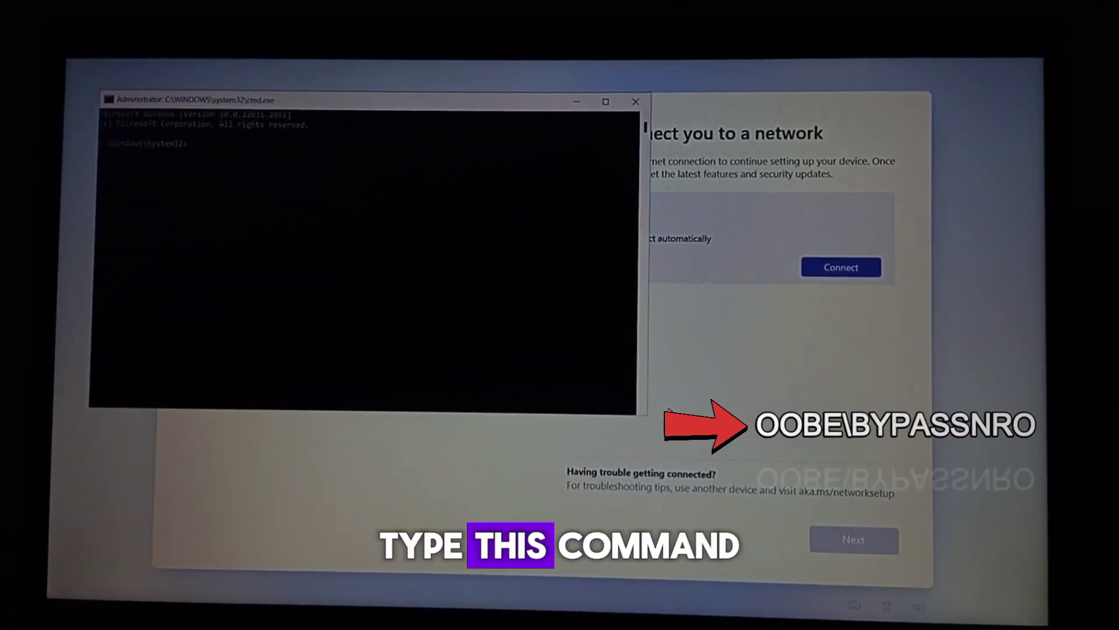
{"action": "left_click", "coordinate": [463, 257]}
{"action": "type", "text": "OOBE\\BYPASSNRO"}
{"action": "key", "text": "Return"}
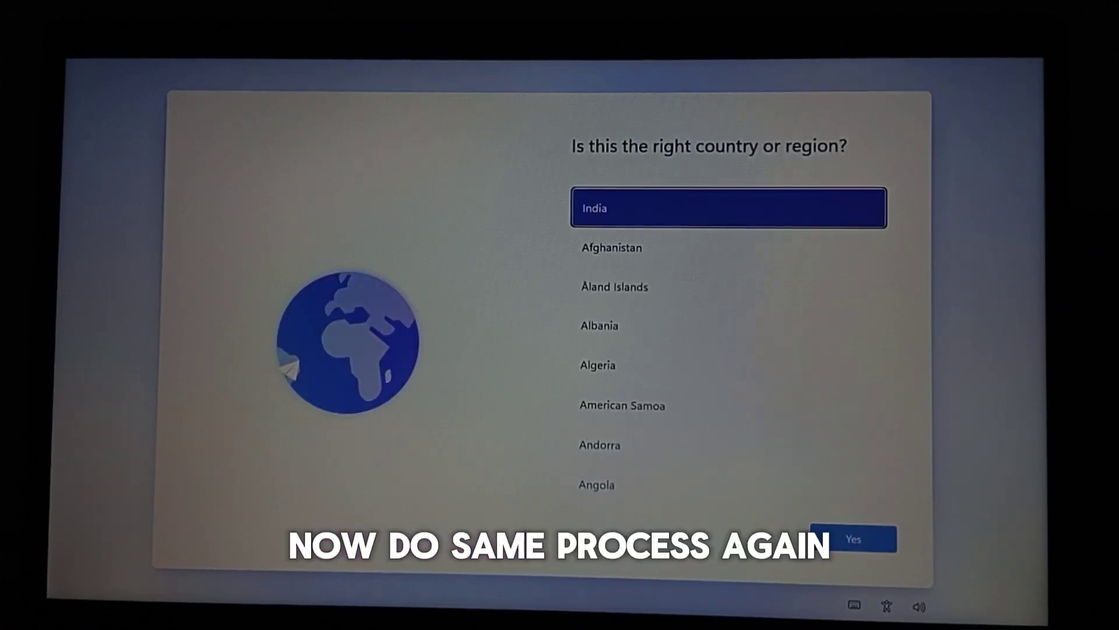
Reconfirm India and English (India), then proceed without internet using limited setup
{"action": "left_click", "coordinate": [853, 539]}
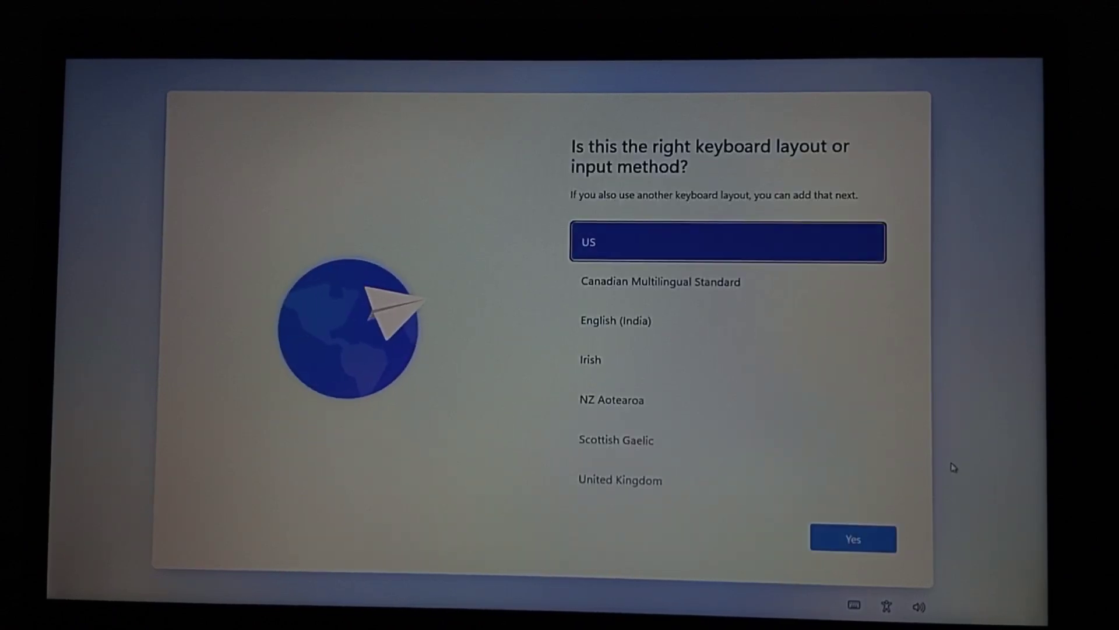
{"action": "left_click", "coordinate": [737, 324]}
{"action": "left_click", "coordinate": [853, 539]}
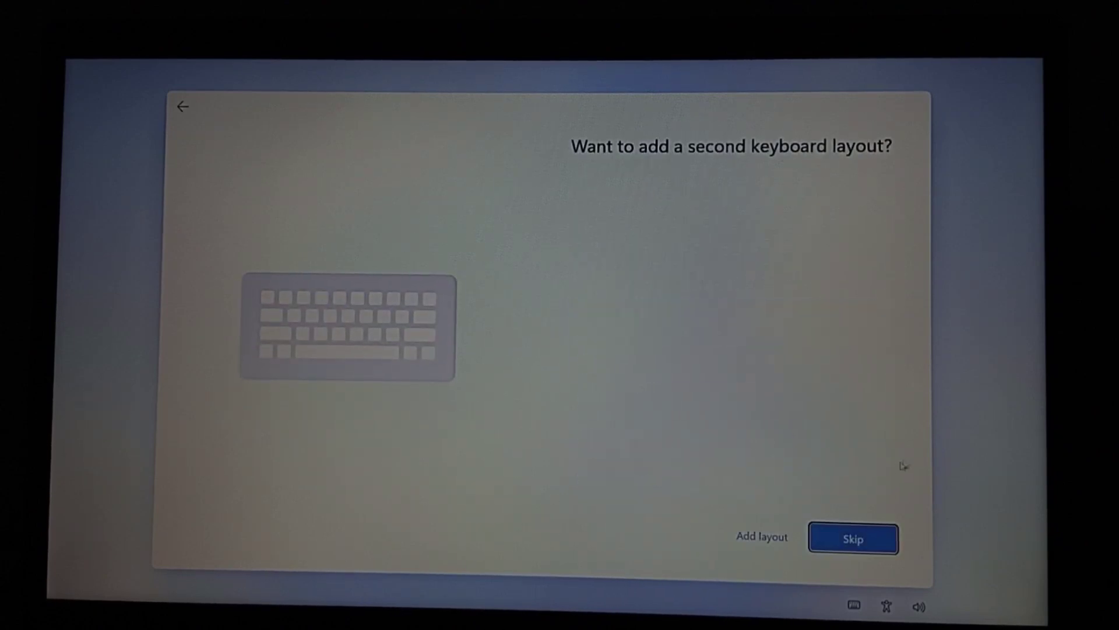
{"action": "left_click", "coordinate": [848, 540]}
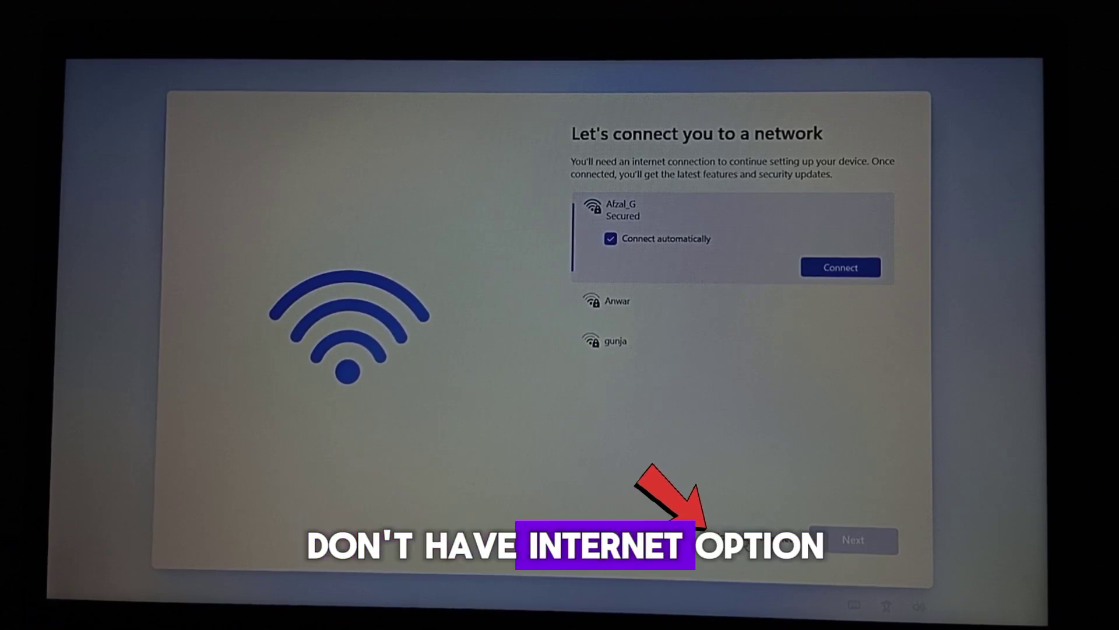
{"action": "left_click", "coordinate": [748, 541]}
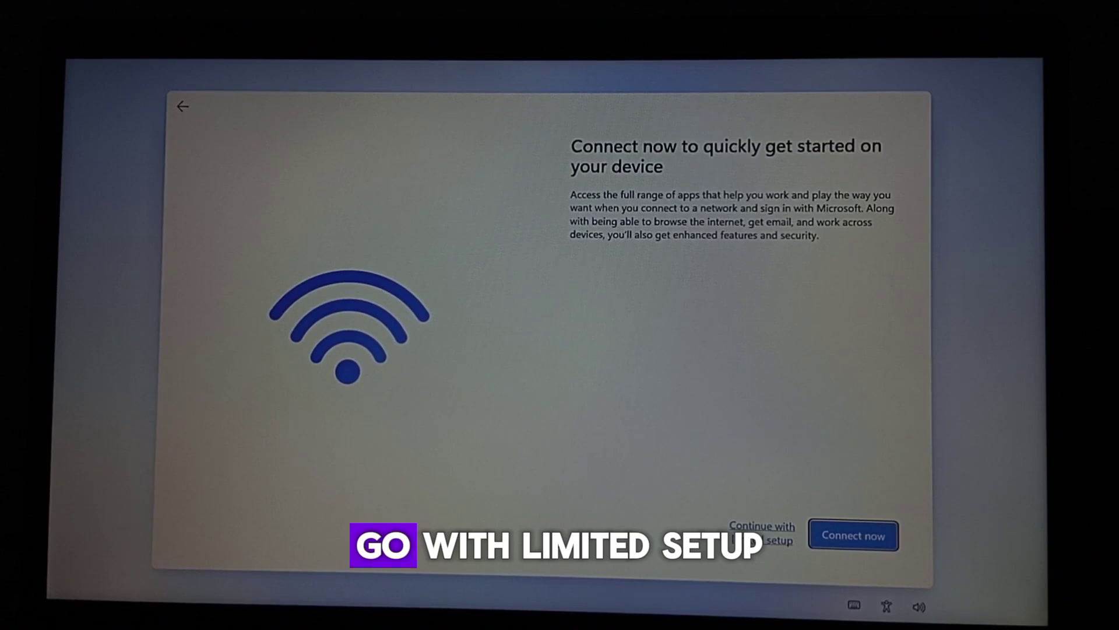
{"action": "left_click", "coordinate": [761, 540]}
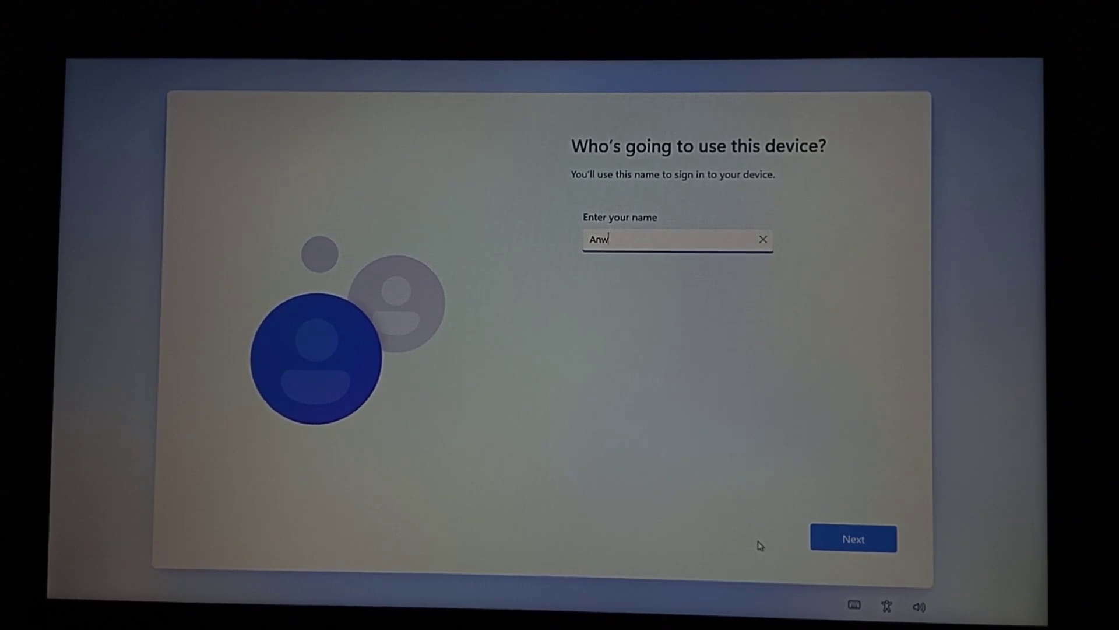
Confirm the local account name with no password, set all six privacy options to No, and accept
{"action": "left_click", "coordinate": [843, 534]}
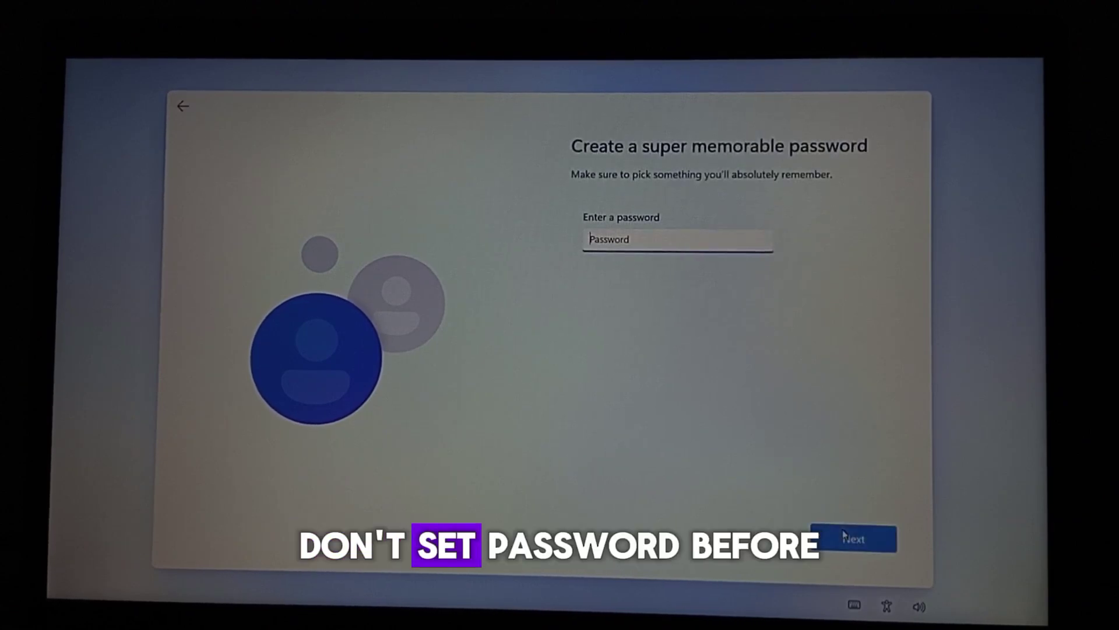
{"action": "left_click", "coordinate": [843, 536]}
{"action": "left_click", "coordinate": [584, 295]}
{"action": "left_click", "coordinate": [583, 377]}
{"action": "scroll", "coordinate": [583, 350], "scroll_direction": "down", "scroll_amount": 2}
{"action": "left_click", "coordinate": [582, 323]}
{"action": "scroll", "coordinate": [583, 378], "scroll_direction": "down", "scroll_amount": 2}
{"action": "left_click", "coordinate": [583, 287]}
{"action": "left_click", "coordinate": [583, 356]}
{"action": "left_click", "coordinate": [584, 427]}
{"action": "left_click", "coordinate": [828, 535]}
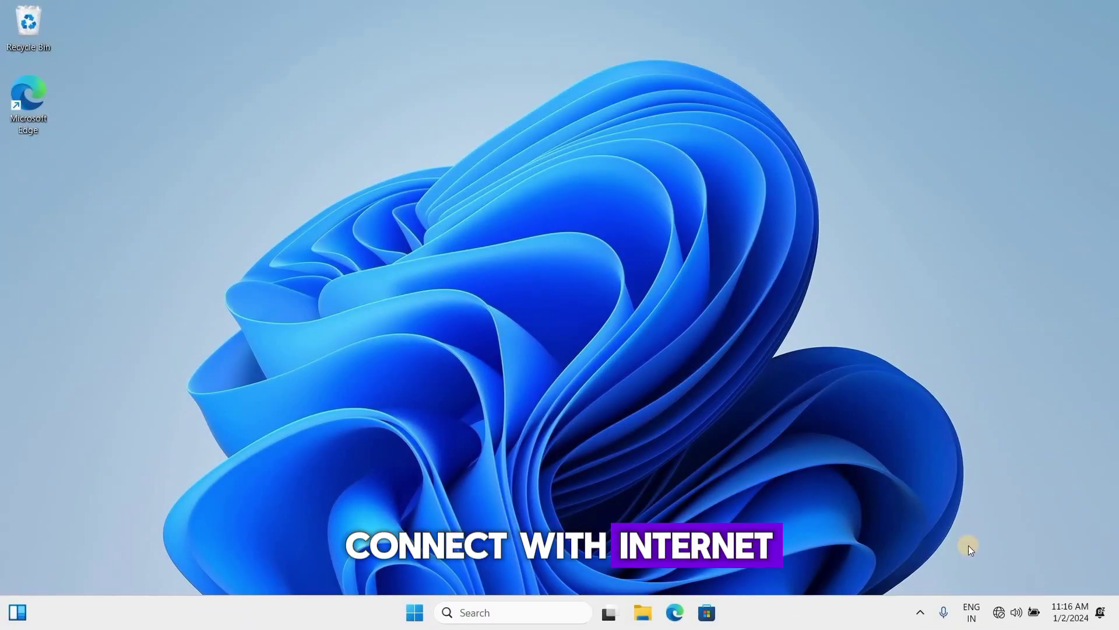
Connect to the secured Wi-Fi network using its security key
{"action": "left_click", "coordinate": [1007, 612]}
{"action": "left_click", "coordinate": [916, 336]}
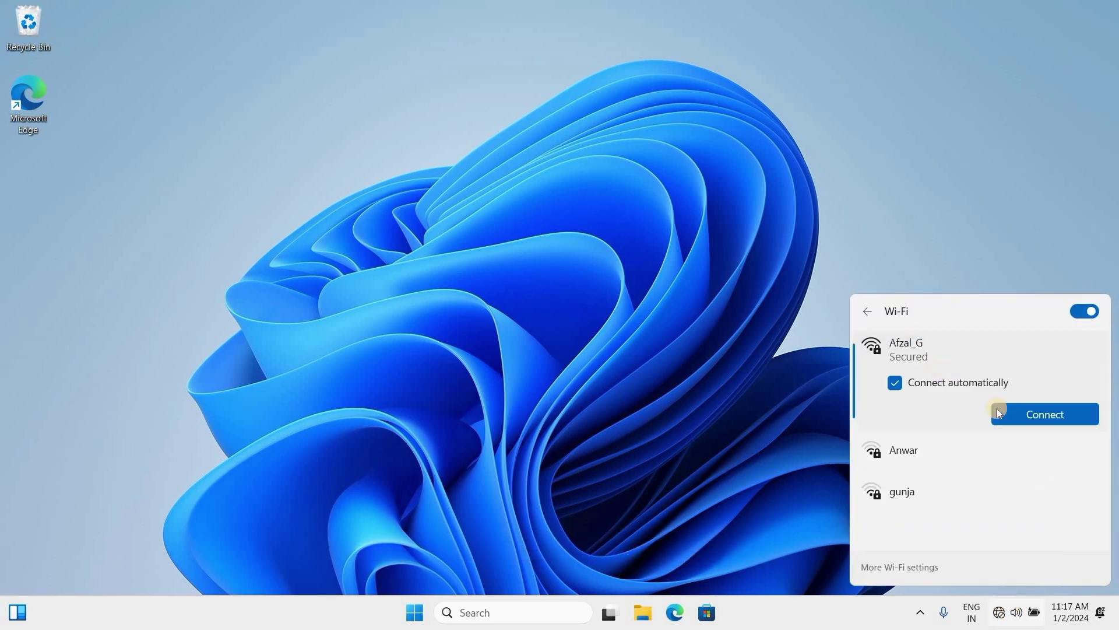
{"action": "left_click", "coordinate": [1000, 409]}
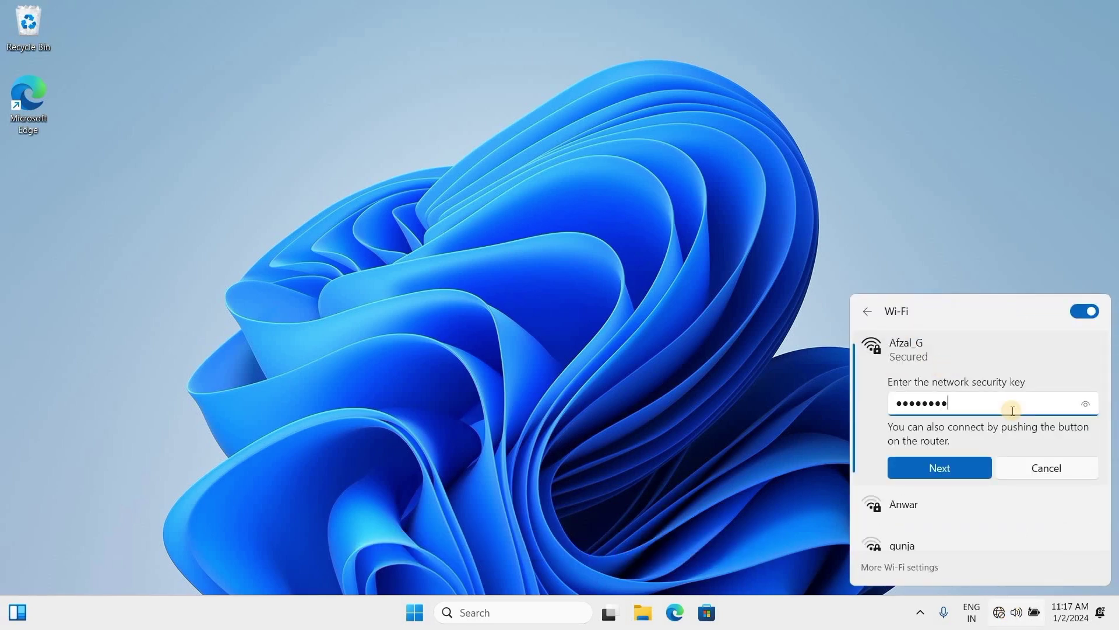
{"action": "key", "text": "Return"}
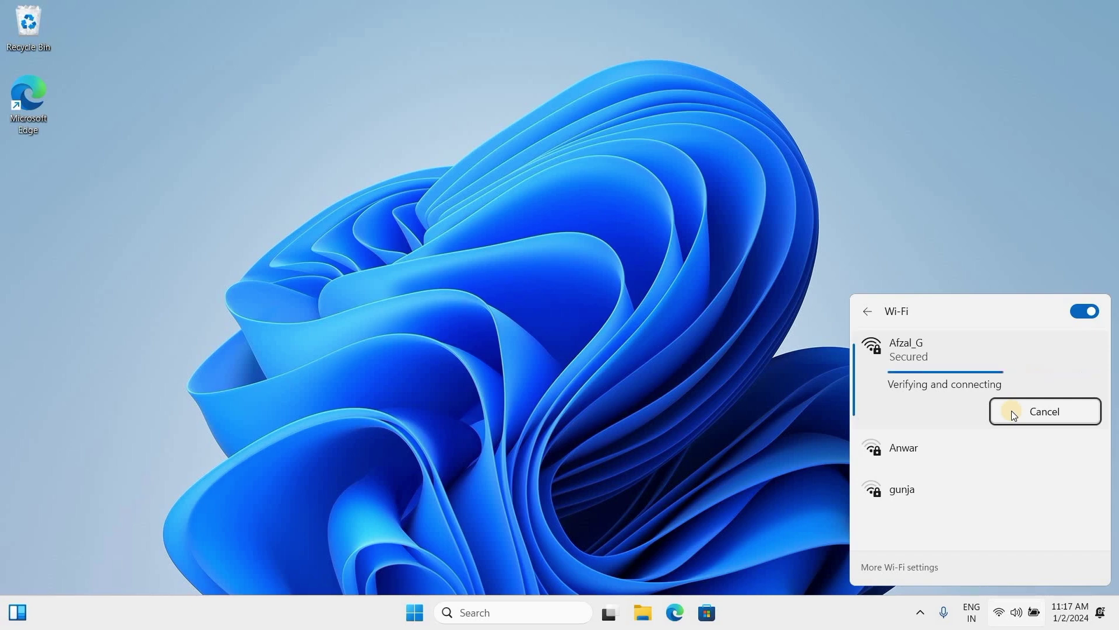
{"action": "left_click", "coordinate": [541, 371]}
Check for updates on the Windows Update page in Settings
{"action": "key", "text": "super"}
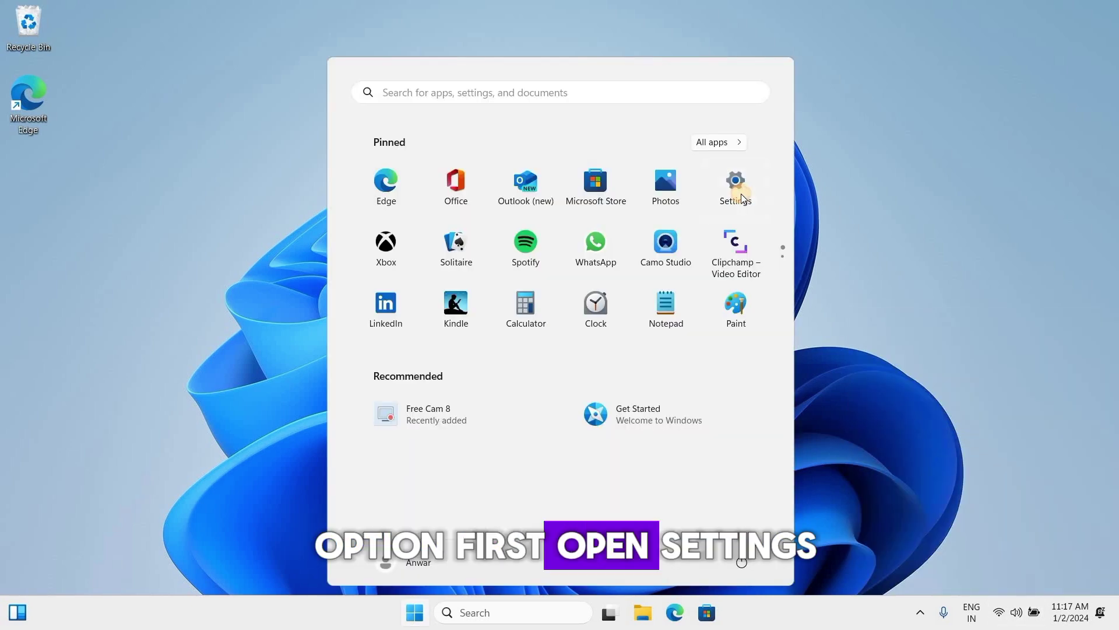
{"action": "left_click", "coordinate": [740, 194]}
{"action": "left_click", "coordinate": [705, 113]}
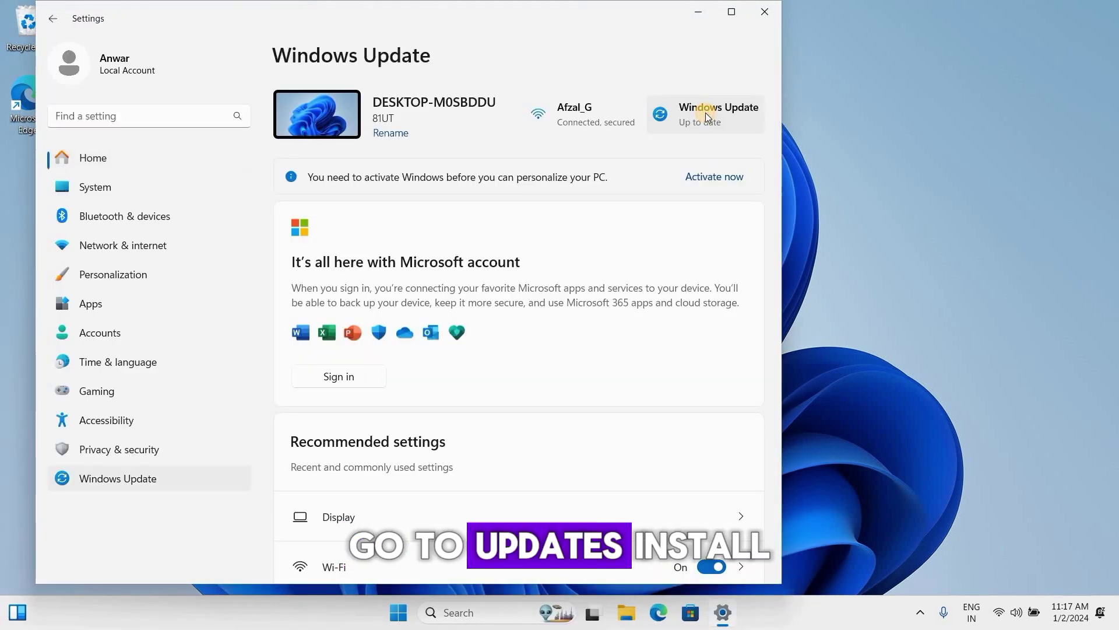
{"action": "left_click", "coordinate": [736, 122]}
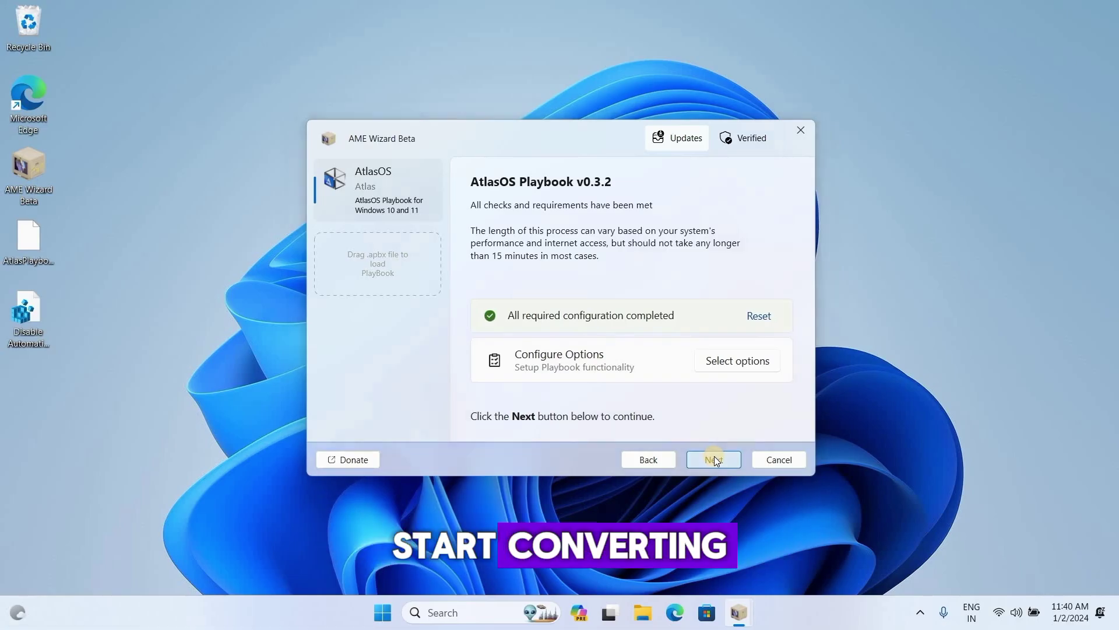
{"action": "left_click", "coordinate": [714, 456]}
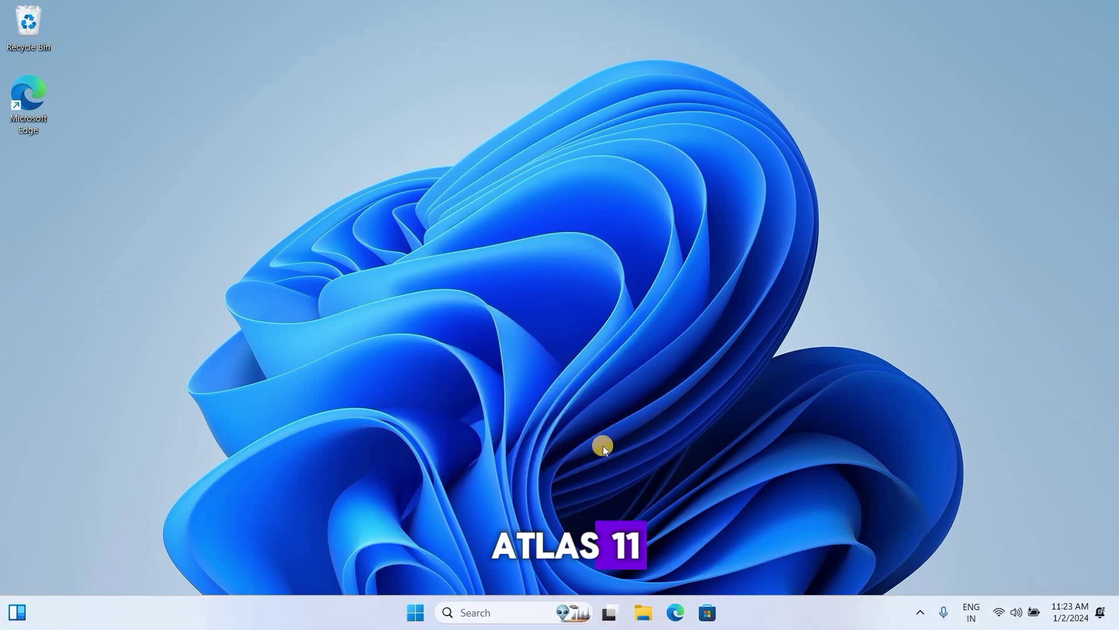
Search the web for 'atlas 11' in Edge and open the official atlasos.net site
{"action": "left_click", "coordinate": [676, 612]}
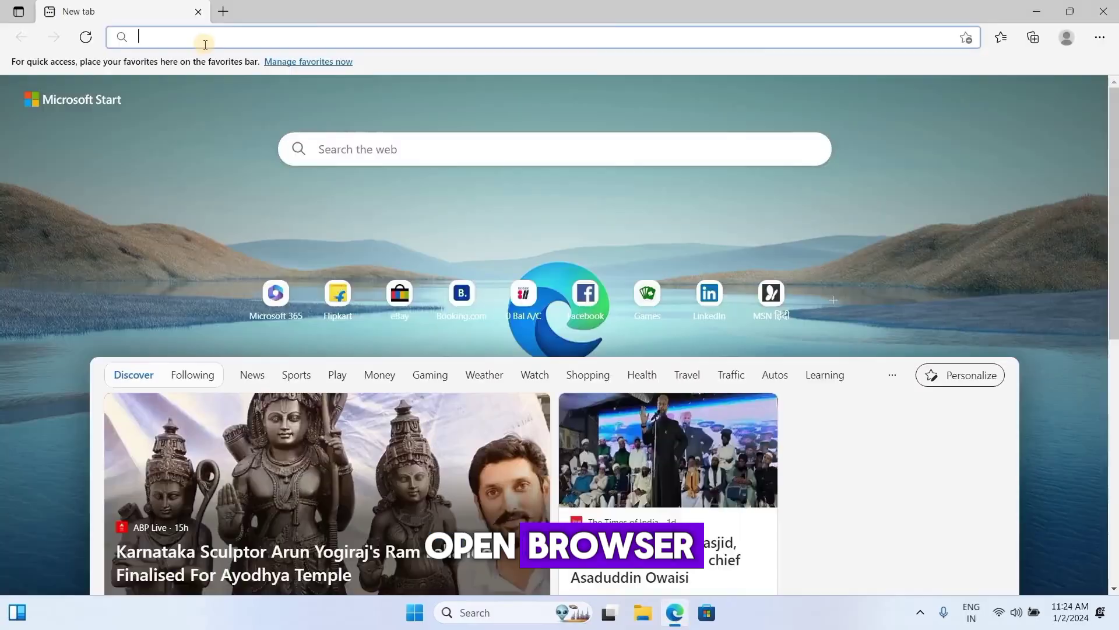
{"action": "type", "text": "atlas 11"}
{"action": "key", "text": "Return"}
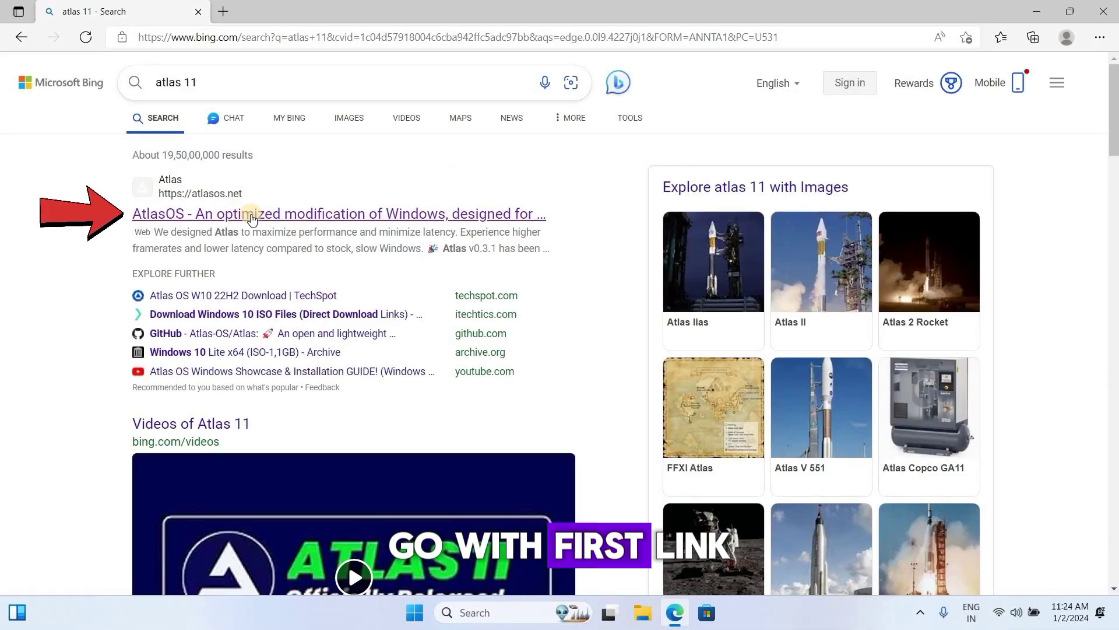
{"action": "left_click", "coordinate": [250, 214]}
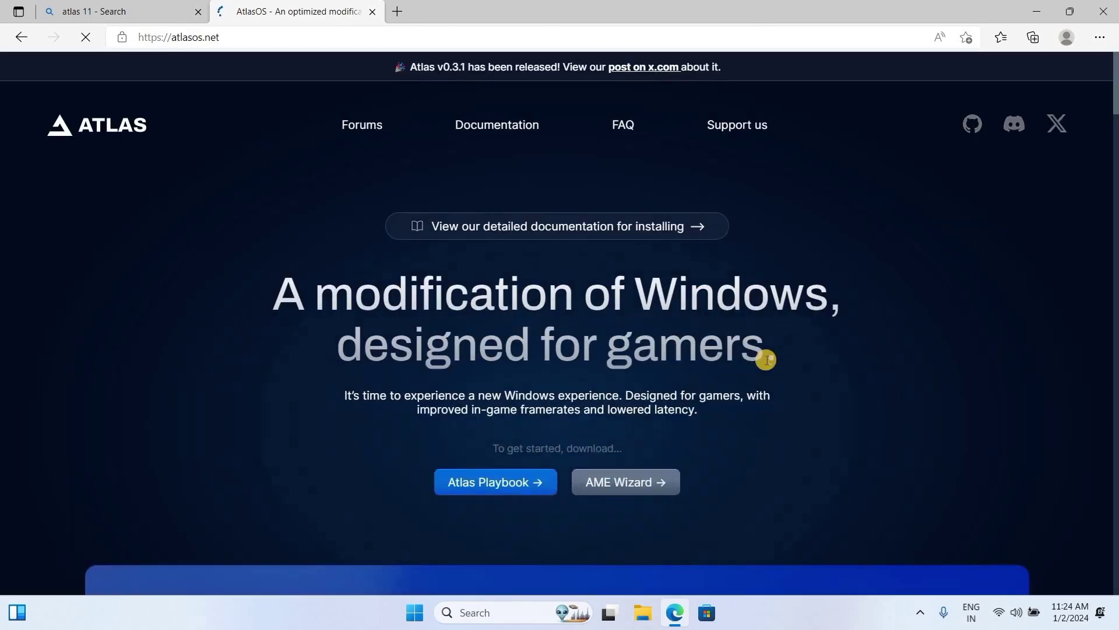
Download AtlasPlaybook_v0.3.2.zip and AME Wizard Beta.zip, then close Edge
{"action": "scroll", "coordinate": [788, 353], "scroll_direction": "down", "scroll_amount": 1}
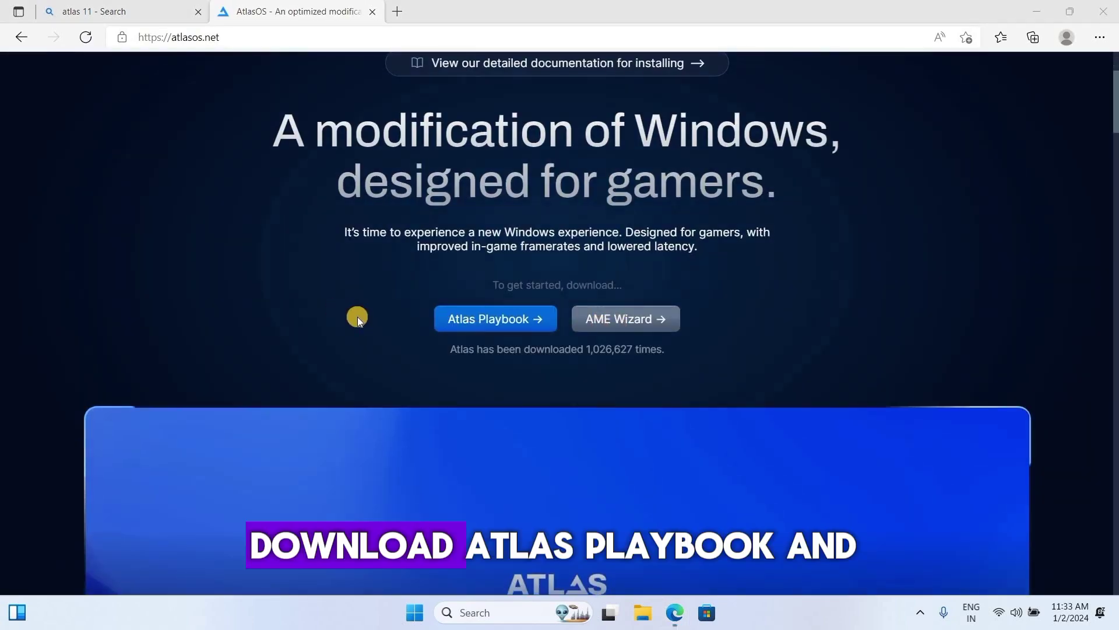
{"action": "left_click", "coordinate": [484, 323]}
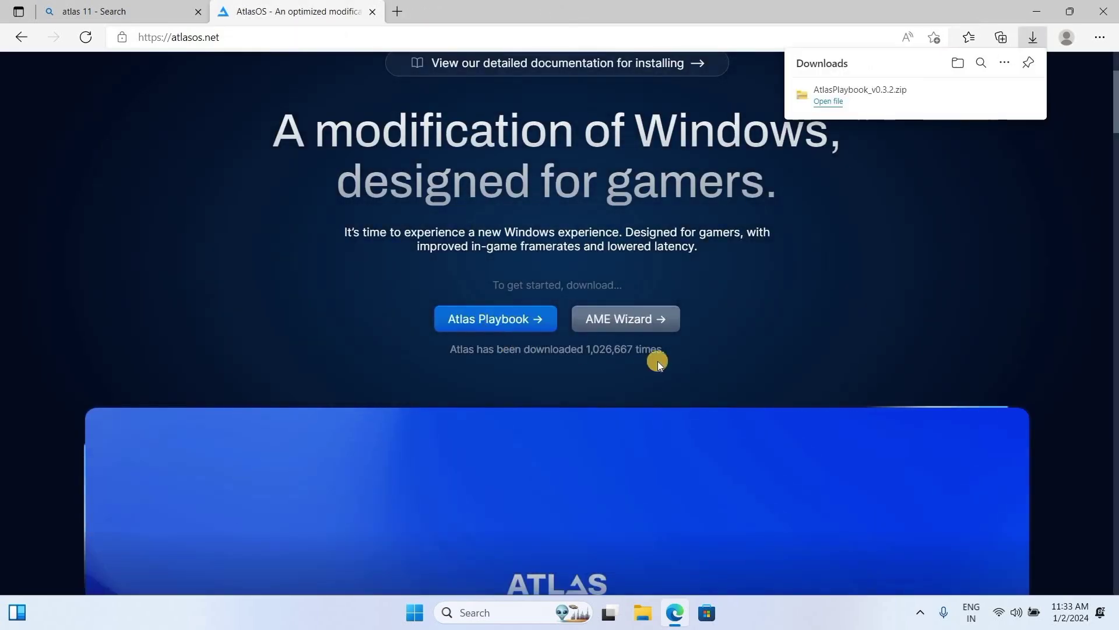
{"action": "left_click", "coordinate": [634, 321]}
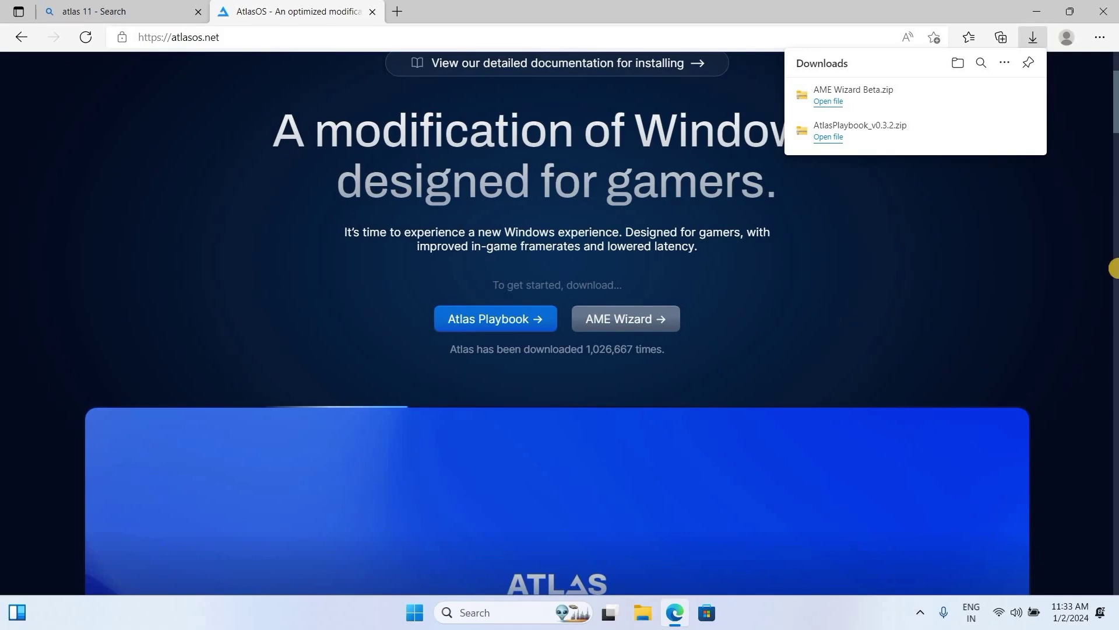
{"action": "left_click", "coordinate": [1108, 10]}
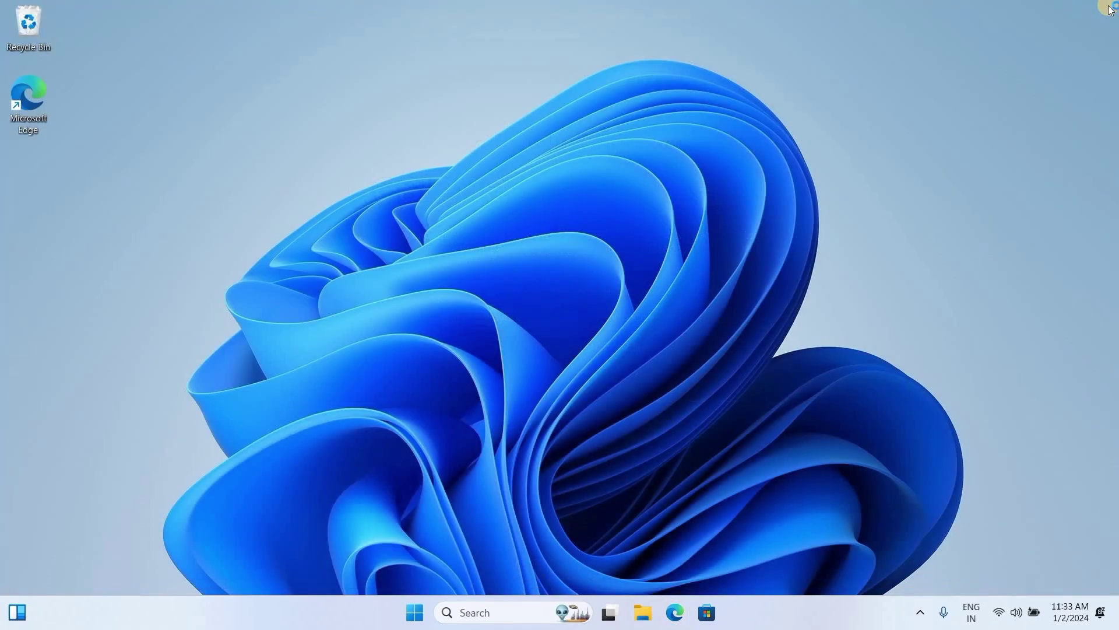
Copy AME Wizard Beta from its zip in Downloads onto the desktop
{"action": "left_click", "coordinate": [643, 612]}
{"action": "double_click", "coordinate": [602, 244]}
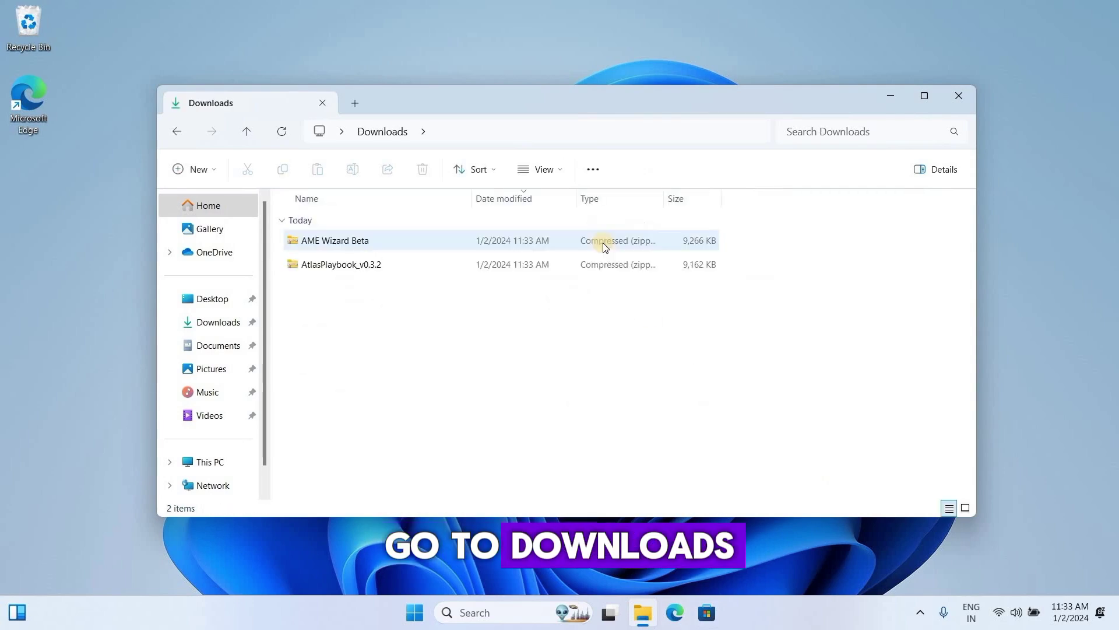
{"action": "double_click", "coordinate": [303, 241]}
{"action": "left_click_drag", "start_coordinate": [295, 219], "coordinate": [18, 182]}
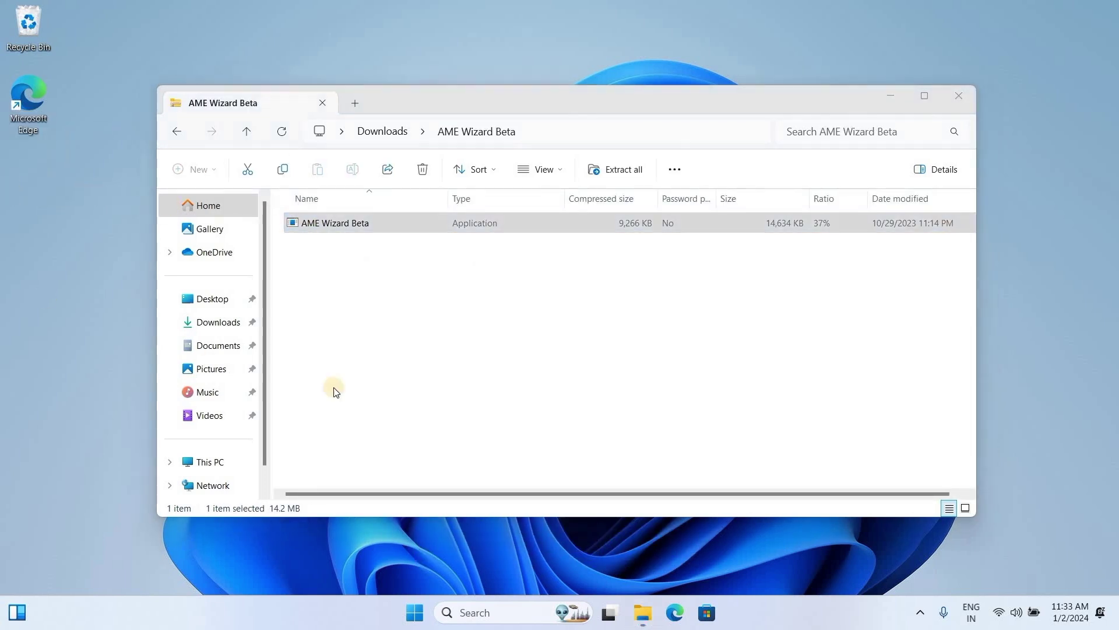
Copy the .apbx and driver-installation .reg files from the AtlasPlaybook_v0.3.2 zip to the desktop
{"action": "left_click", "coordinate": [384, 140]}
{"action": "left_click", "coordinate": [397, 251]}
{"action": "left_click", "coordinate": [400, 137]}
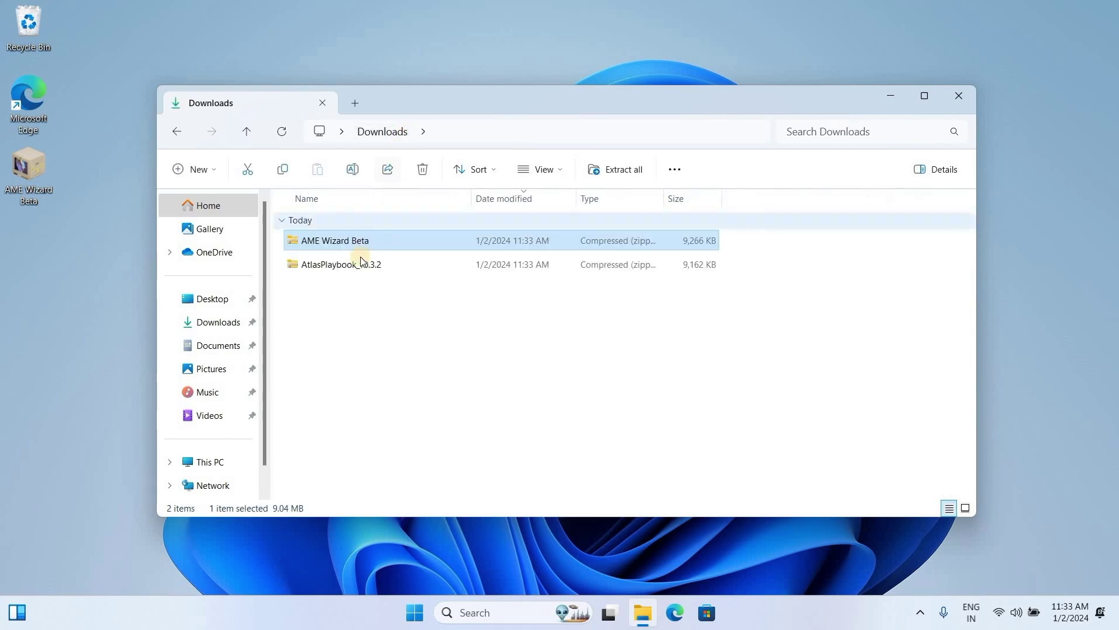
{"action": "double_click", "coordinate": [350, 260]}
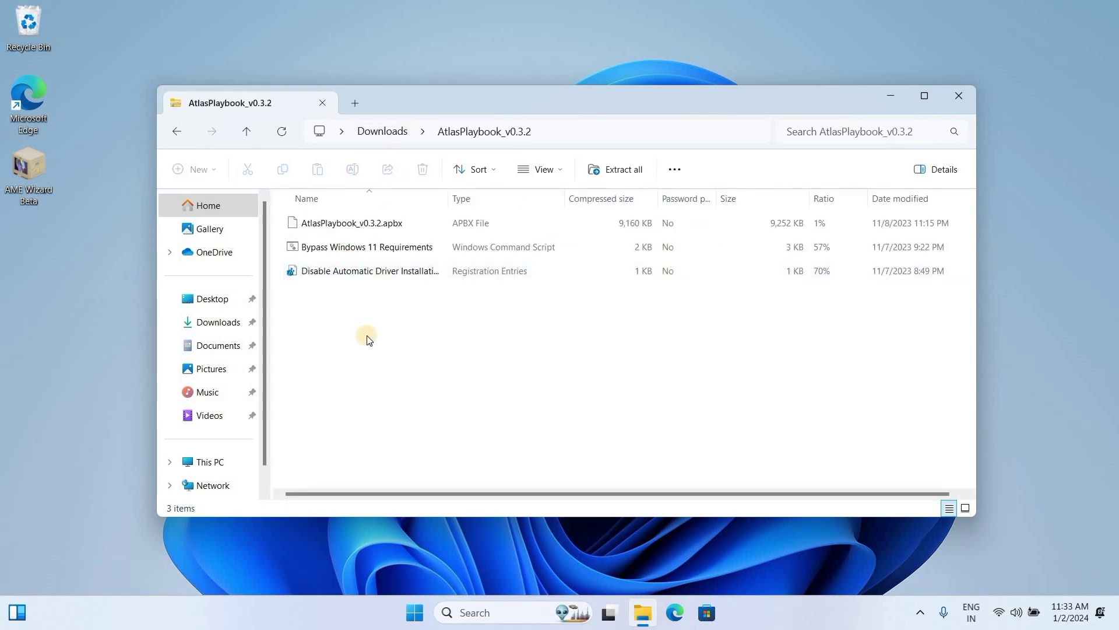
{"action": "left_click", "coordinate": [293, 272]}
{"action": "left_click", "coordinate": [292, 223], "text": "ctrl"}
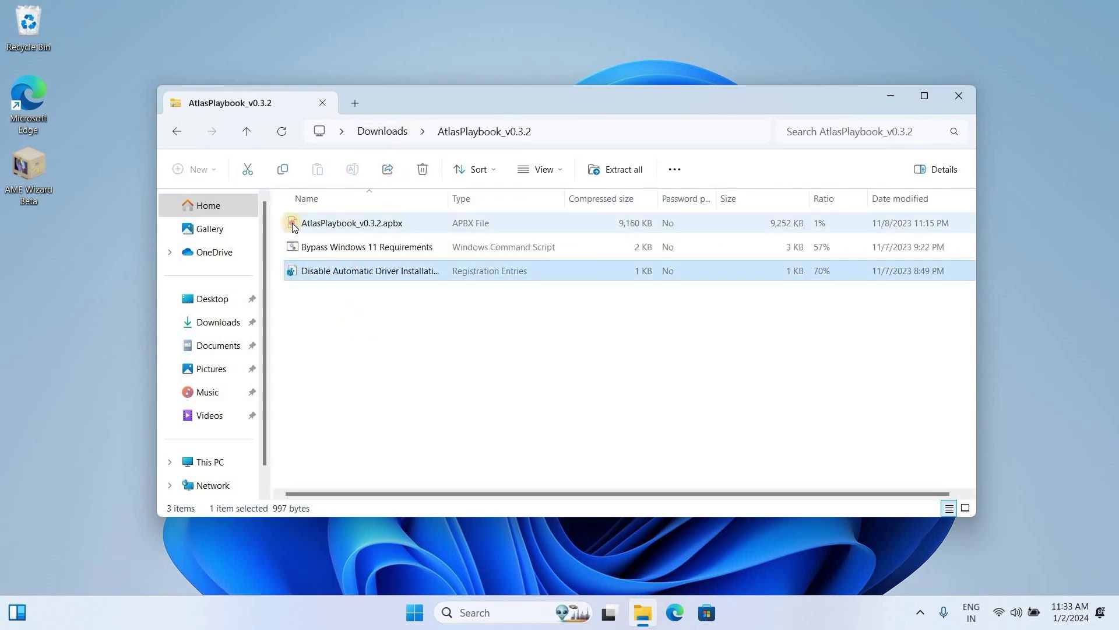
{"action": "left_click_drag", "start_coordinate": [166, 252], "coordinate": [69, 282]}
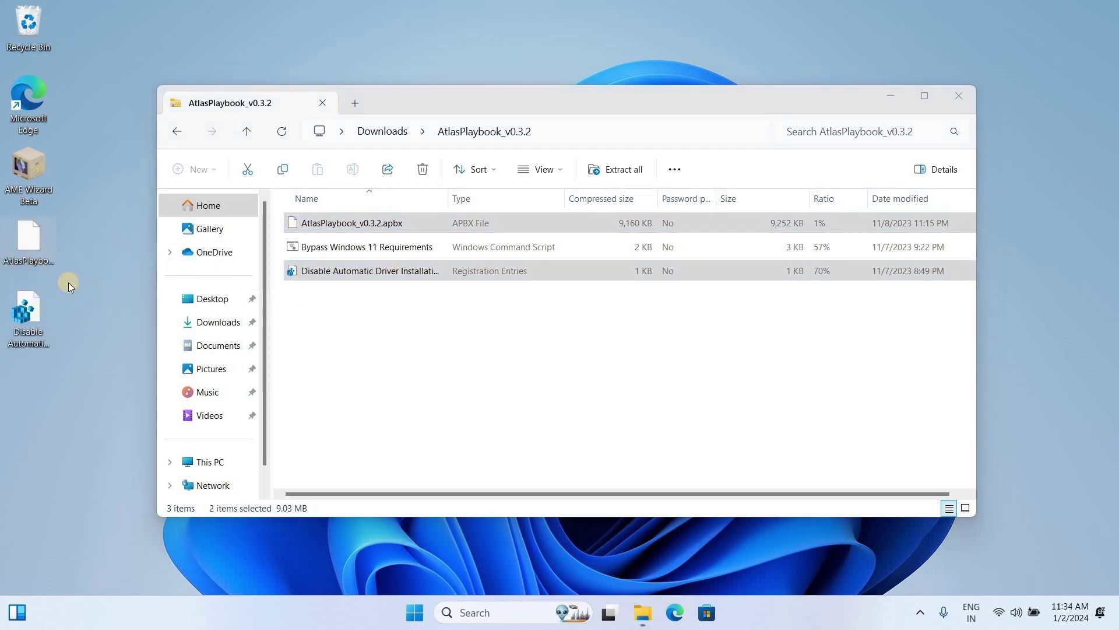
{"action": "left_click", "coordinate": [954, 98]}
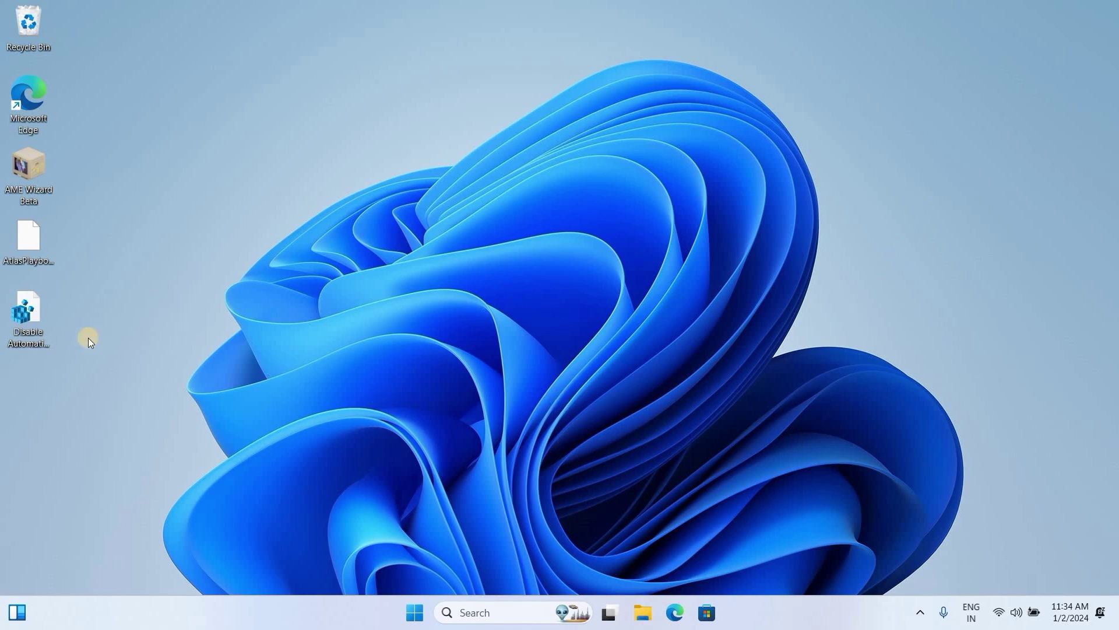
Merge the Disable Automatic Driver Installation .reg file from the desktop, confirming every prompt
{"action": "left_click", "coordinate": [27, 320]}
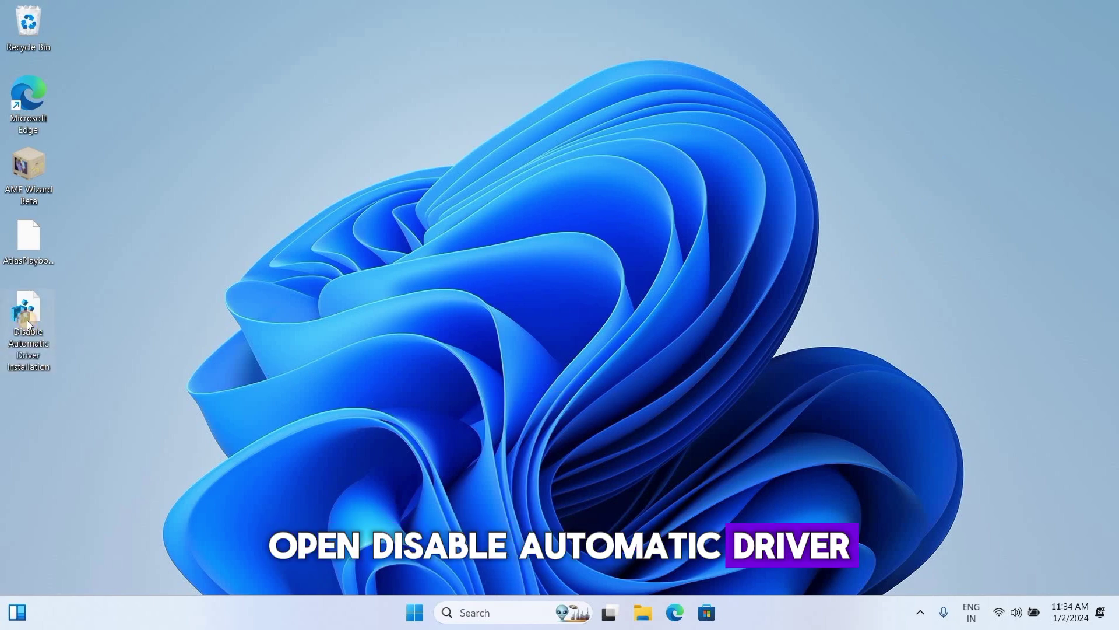
{"action": "right_click", "coordinate": [27, 320]}
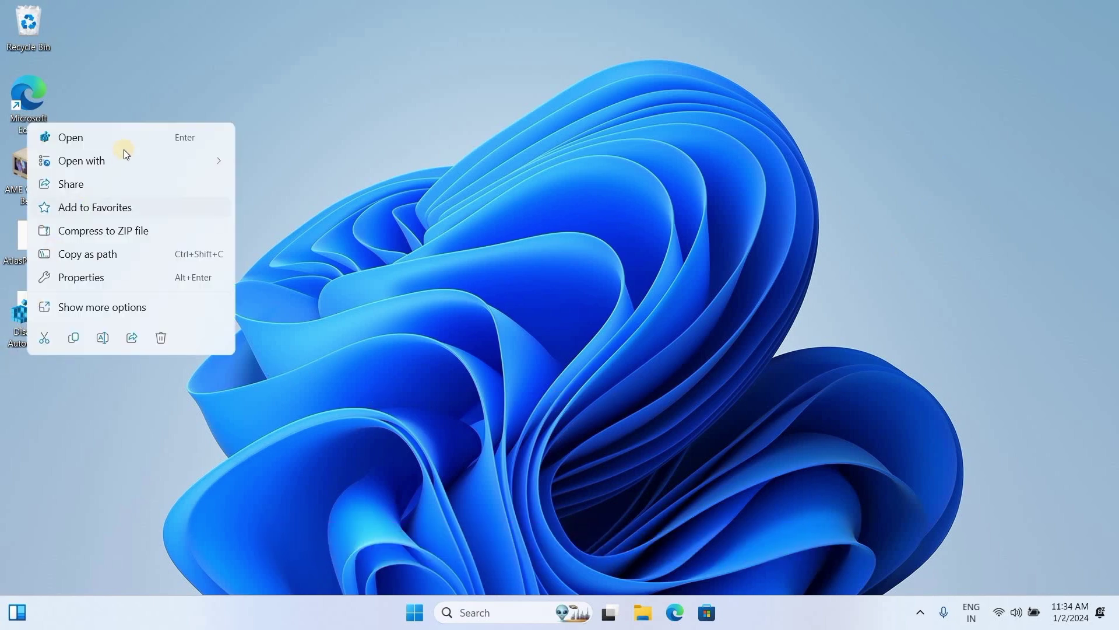
{"action": "left_click", "coordinate": [135, 137]}
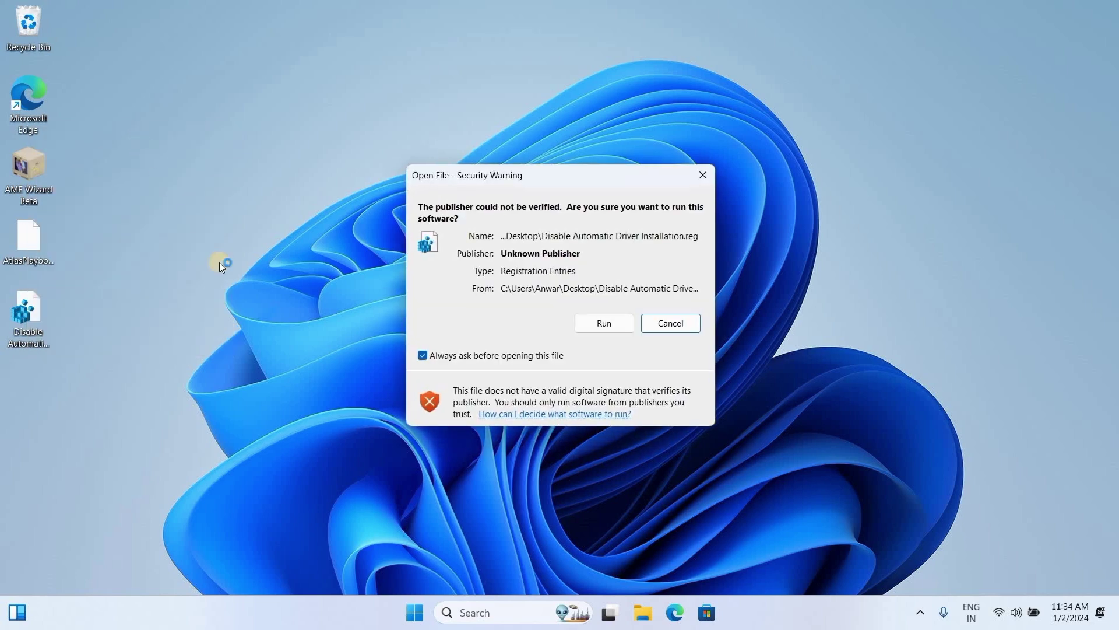
{"action": "left_click", "coordinate": [605, 323]}
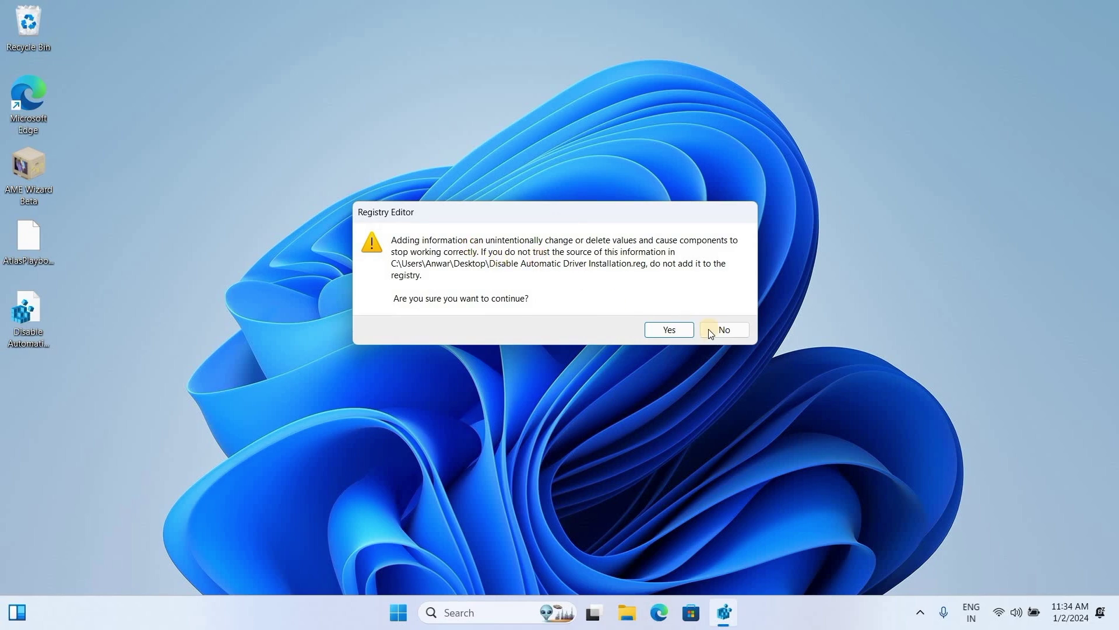
{"action": "left_click", "coordinate": [662, 332]}
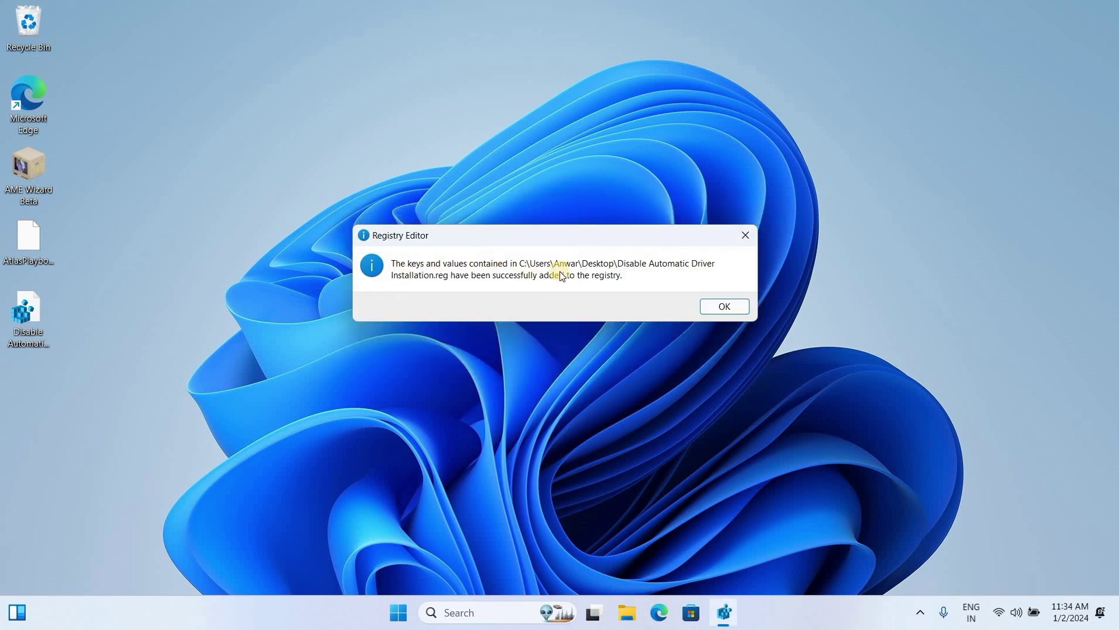
{"action": "left_click", "coordinate": [724, 306]}
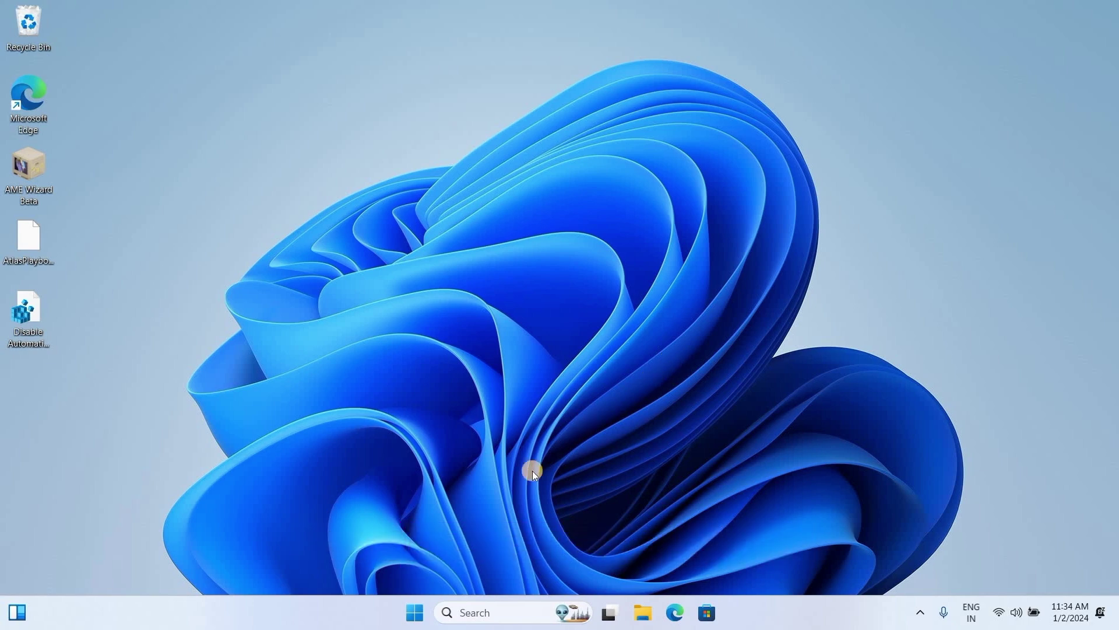
Restart the computer from the Start menu's power options
{"action": "left_click", "coordinate": [411, 614]}
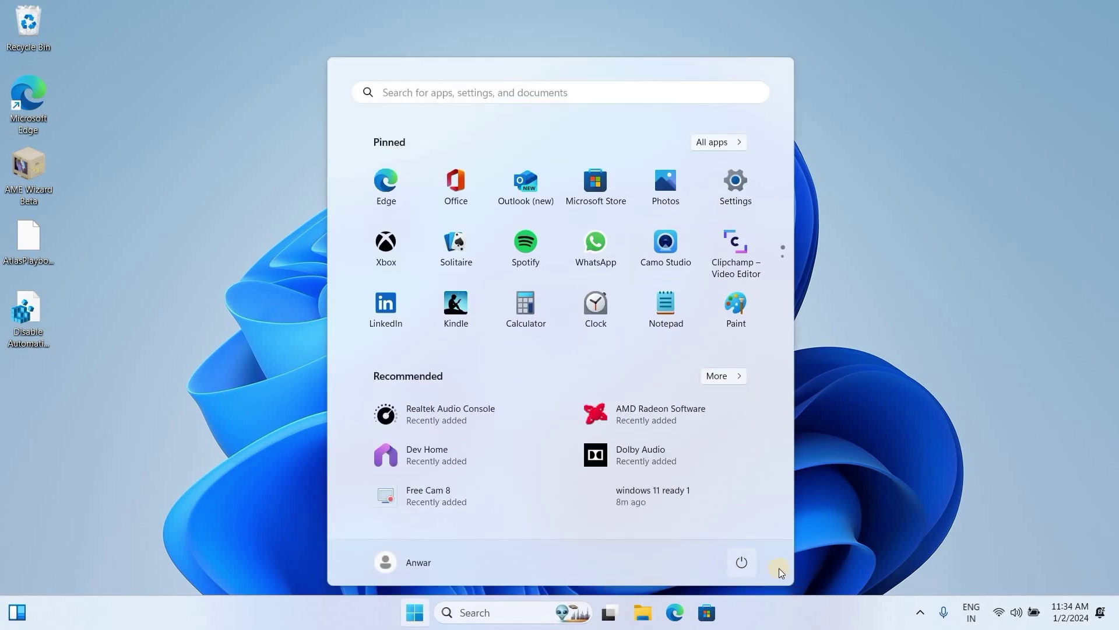
{"action": "left_click", "coordinate": [743, 562]}
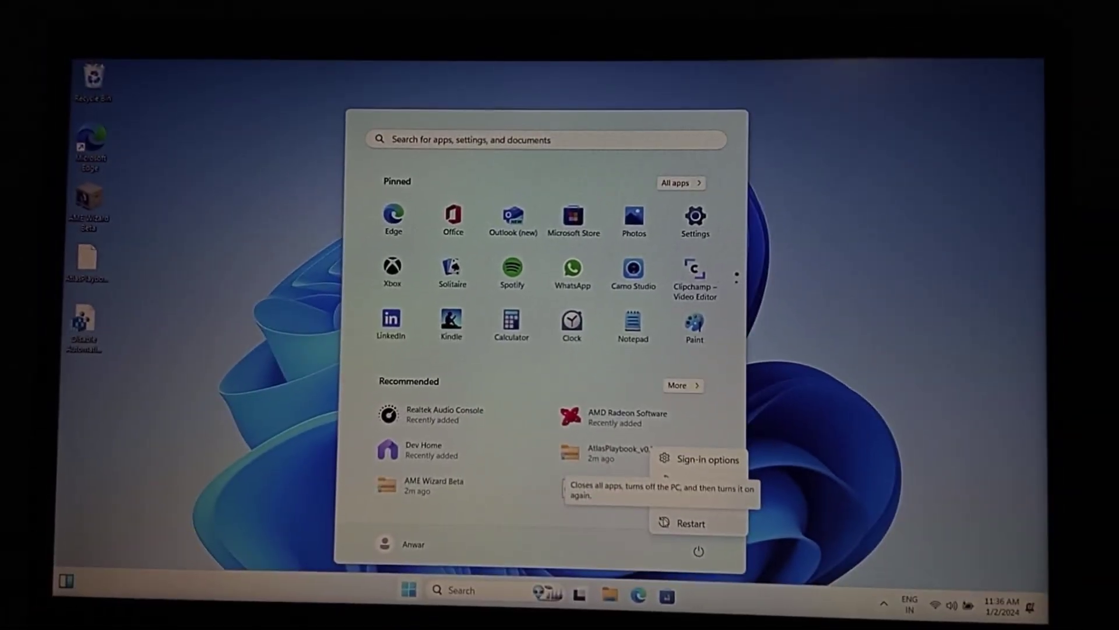
{"action": "left_click", "coordinate": [666, 522]}
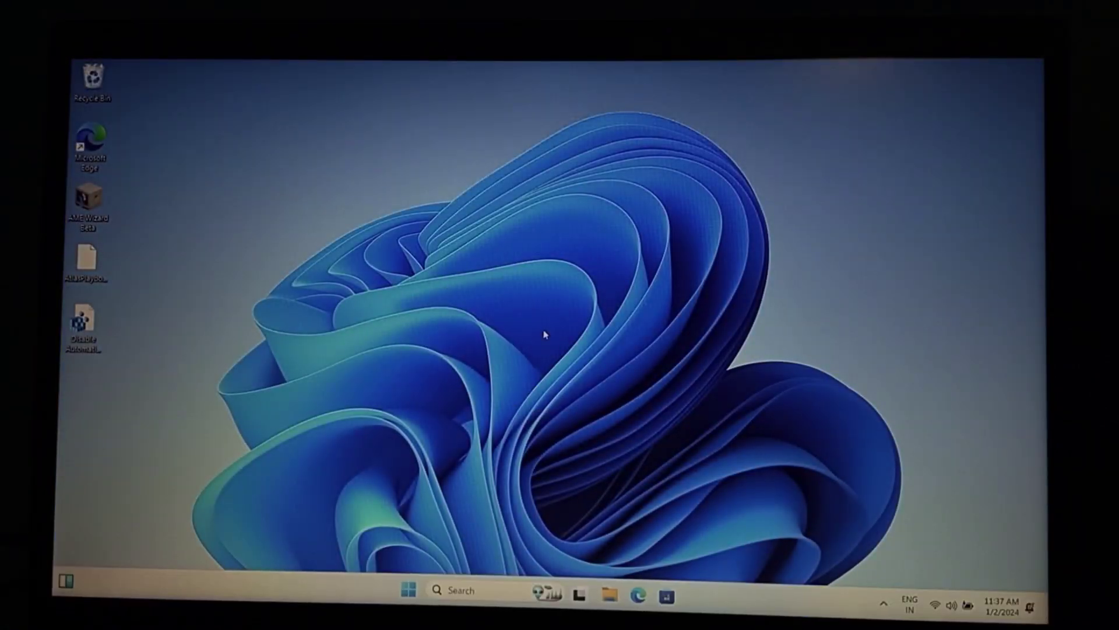
Launch the Free Cam 8 recorder from the app search
{"action": "left_click", "coordinate": [449, 592]}
{"action": "type", "text": "c"}
{"action": "key", "text": "Return"}
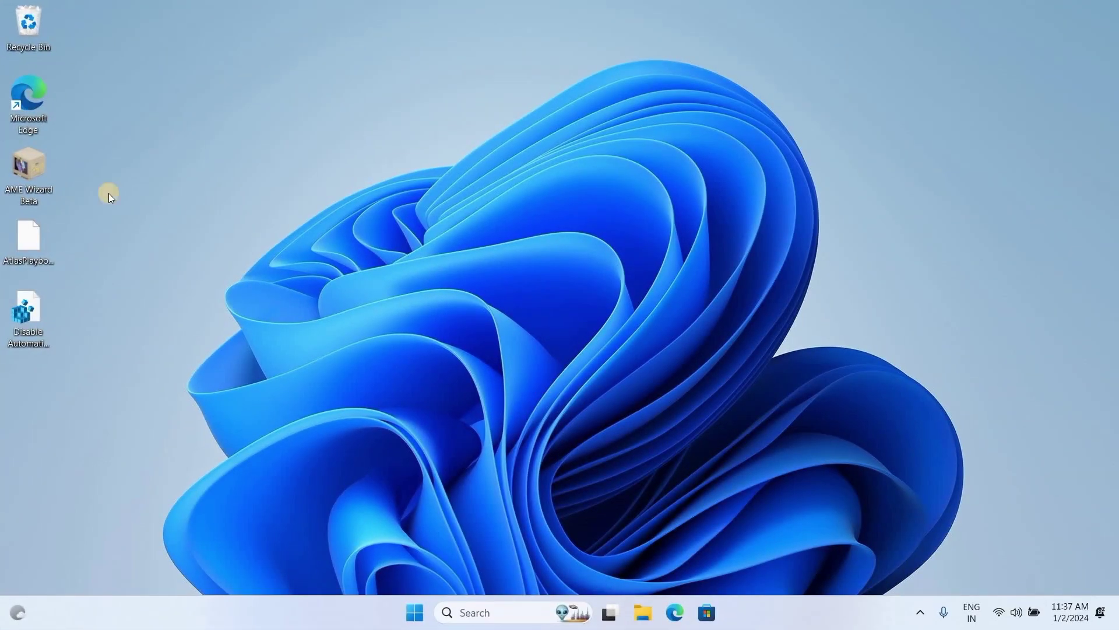
Run AME Wizard Beta as administrator and browse the Desktop for a playbook
{"action": "right_click", "coordinate": [33, 177]}
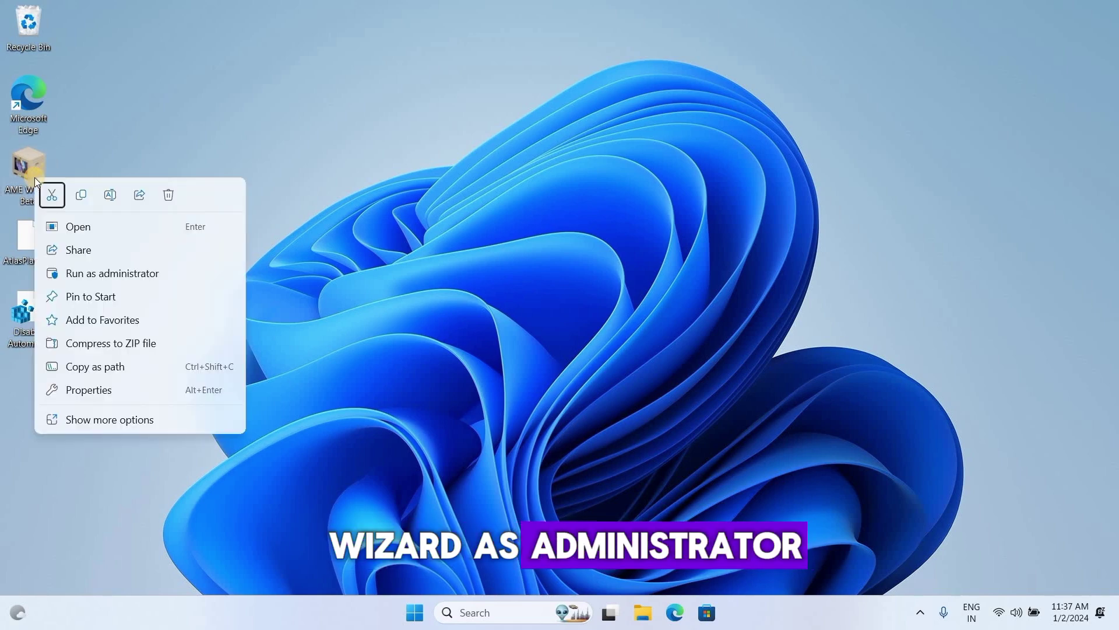
{"action": "left_click", "coordinate": [76, 274]}
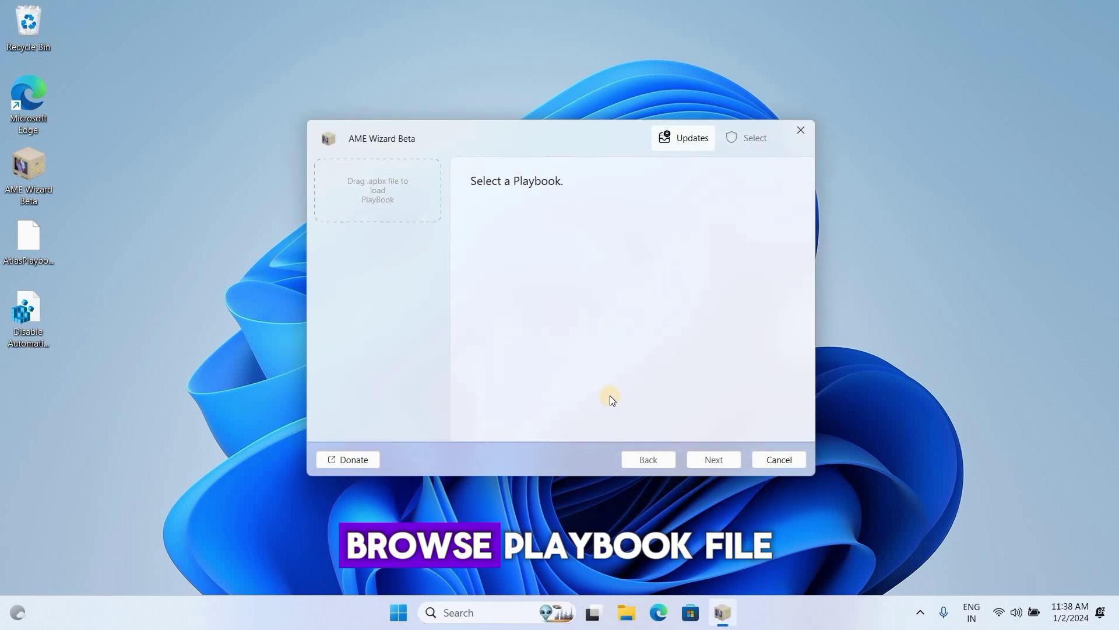
{"action": "left_click", "coordinate": [369, 187]}
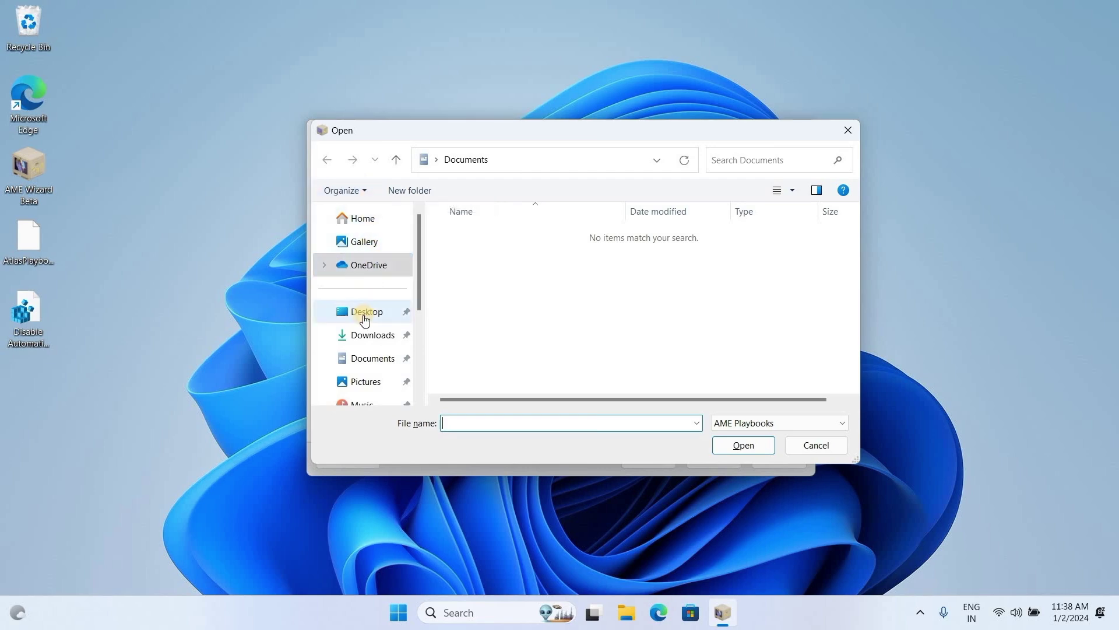
{"action": "left_click", "coordinate": [364, 316]}
Load AtlasPlaybook_v0.3.2.apbx, continue, and open Windows Security's virus protection settings
{"action": "left_click", "coordinate": [458, 236]}
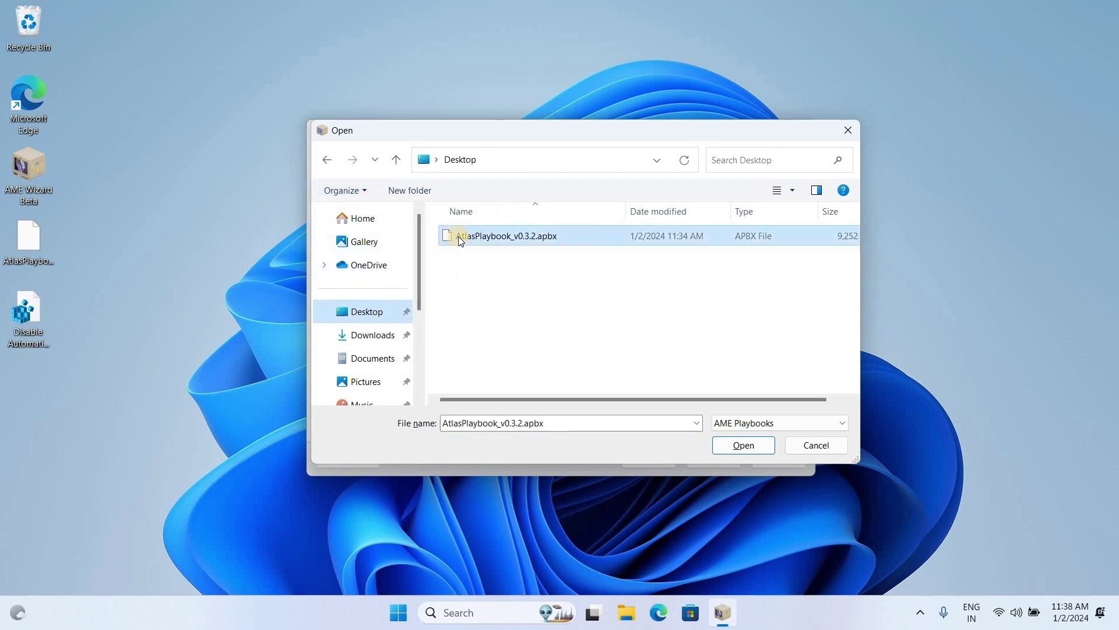
{"action": "left_click", "coordinate": [722, 446]}
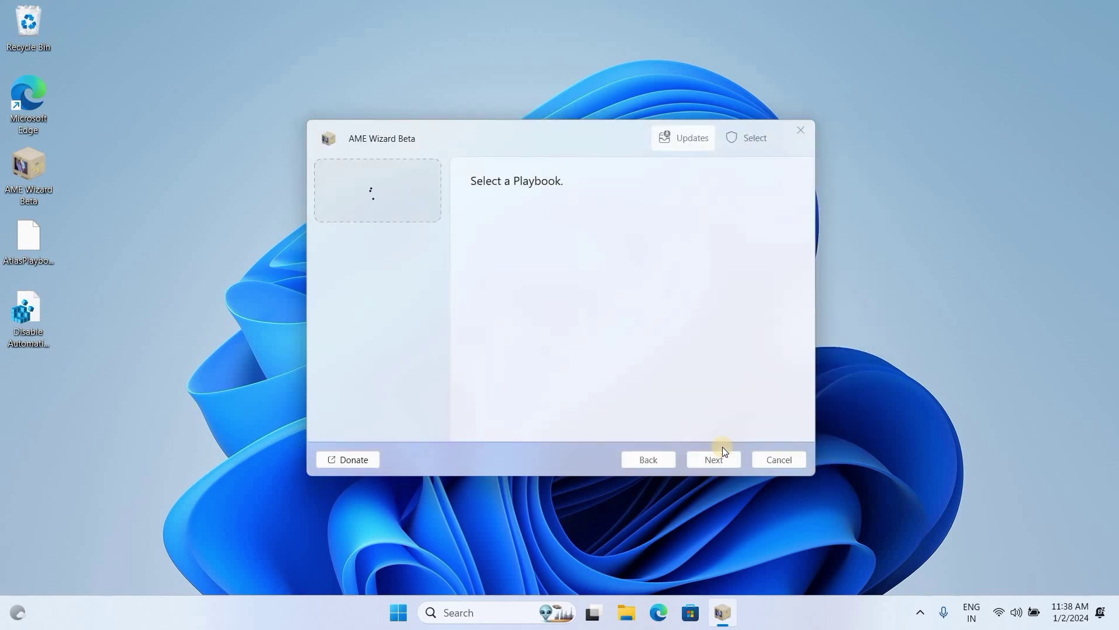
{"action": "left_click", "coordinate": [736, 360]}
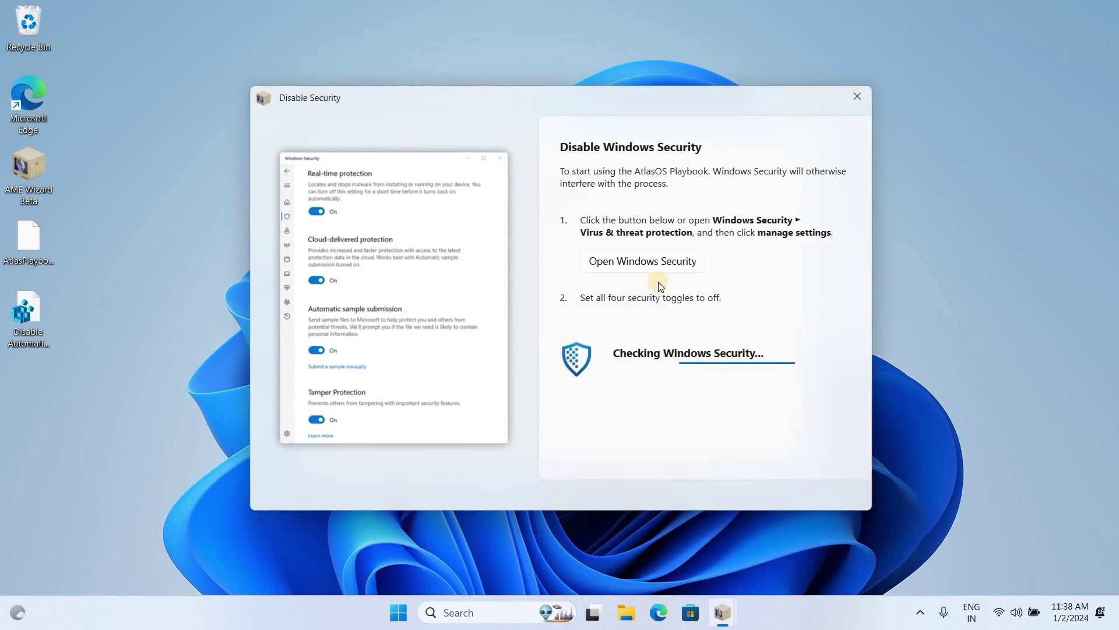
{"action": "left_click", "coordinate": [643, 262]}
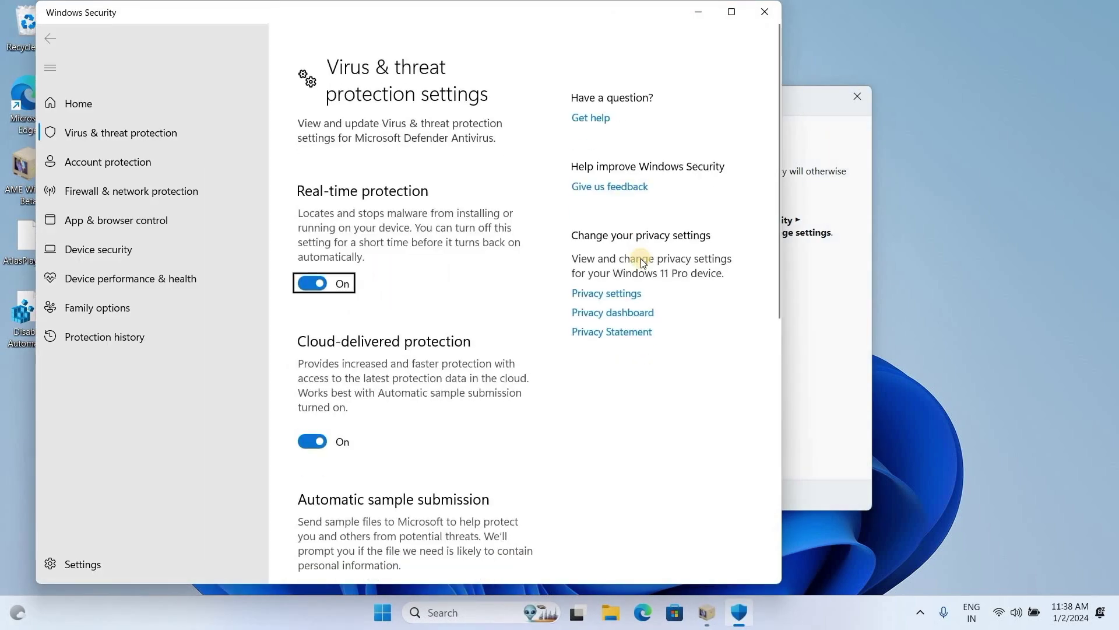
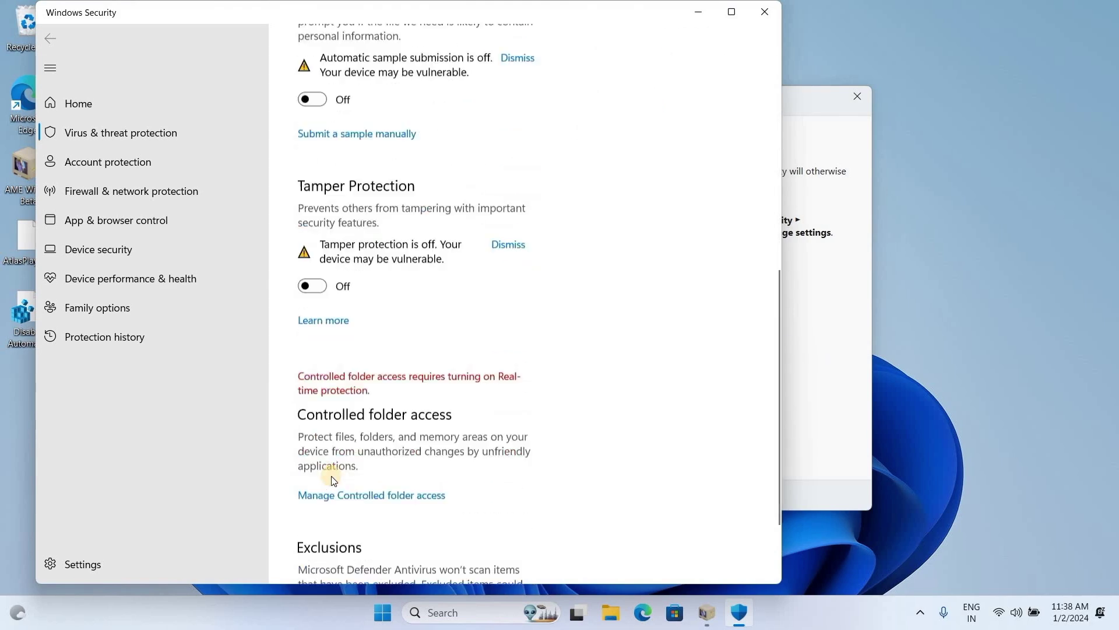
Close the Windows Security settings and the Atlas Disable Security window once protections show as off
{"action": "scroll", "coordinate": [333, 480], "scroll_direction": "down", "scroll_amount": 2}
{"action": "left_click", "coordinate": [765, 11]}
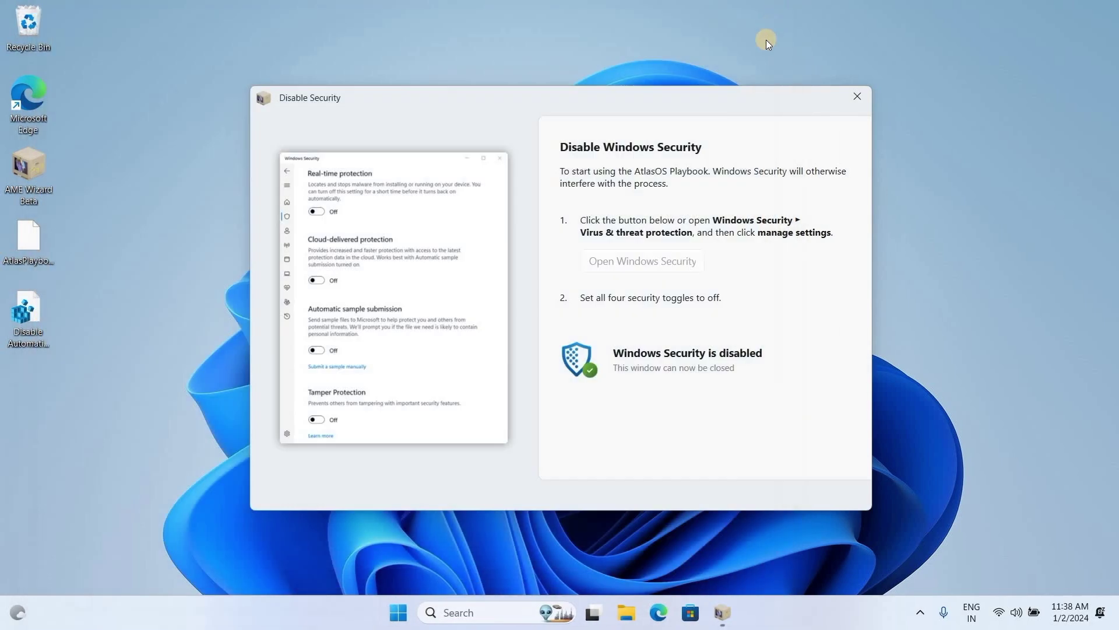
{"action": "left_click", "coordinate": [849, 98]}
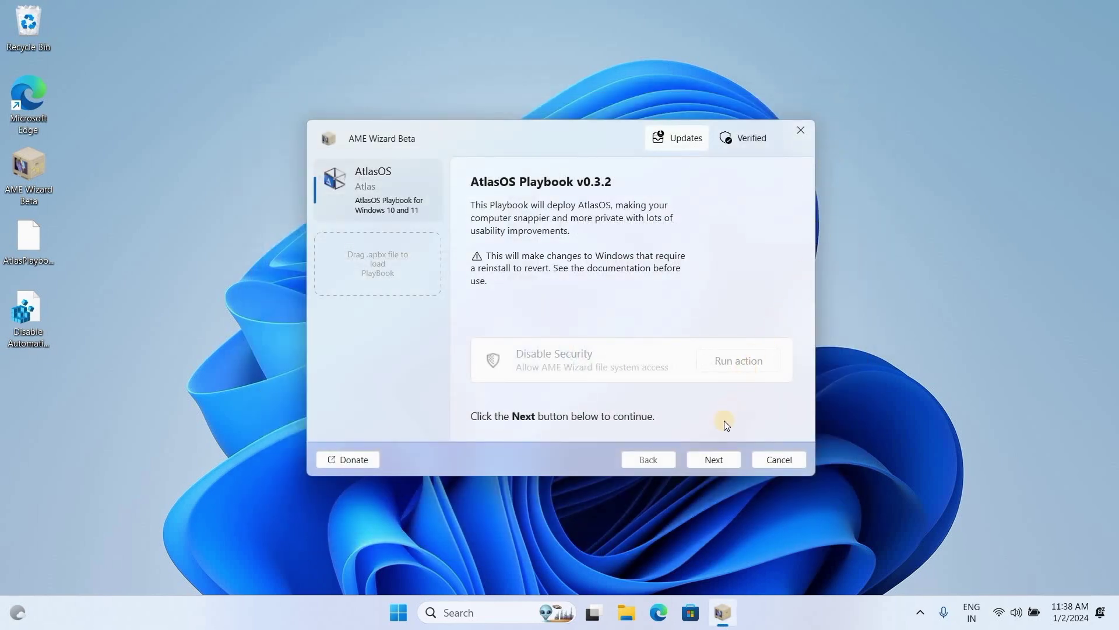
Advance past the playbook introduction, Windows 11 Pro requirements check and license page, then agree to the license
{"action": "left_click", "coordinate": [717, 460]}
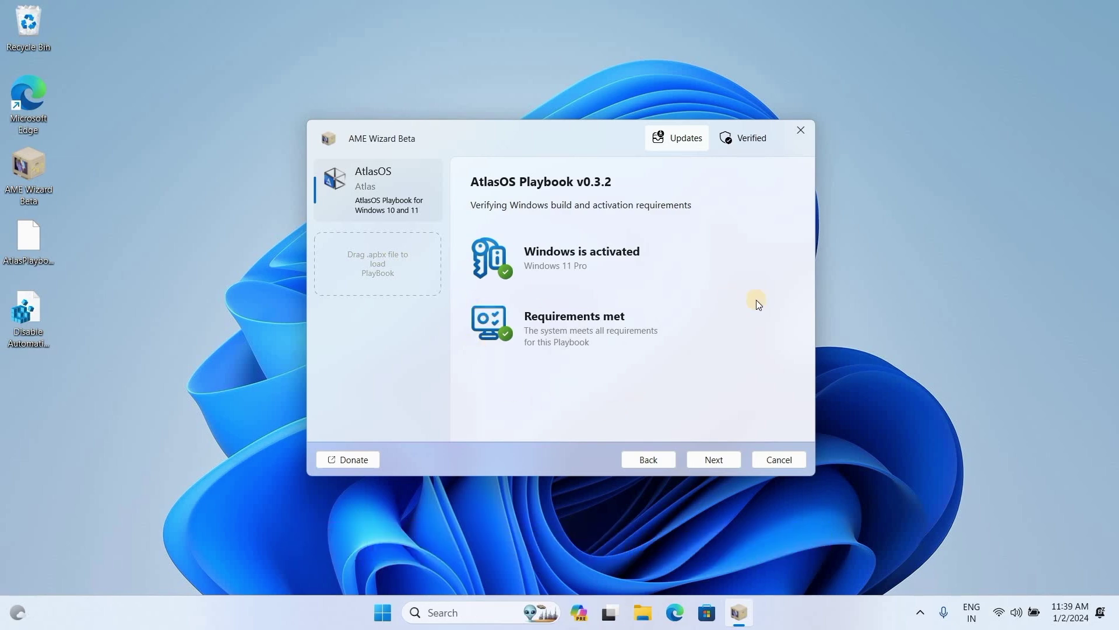
{"action": "left_click", "coordinate": [717, 458]}
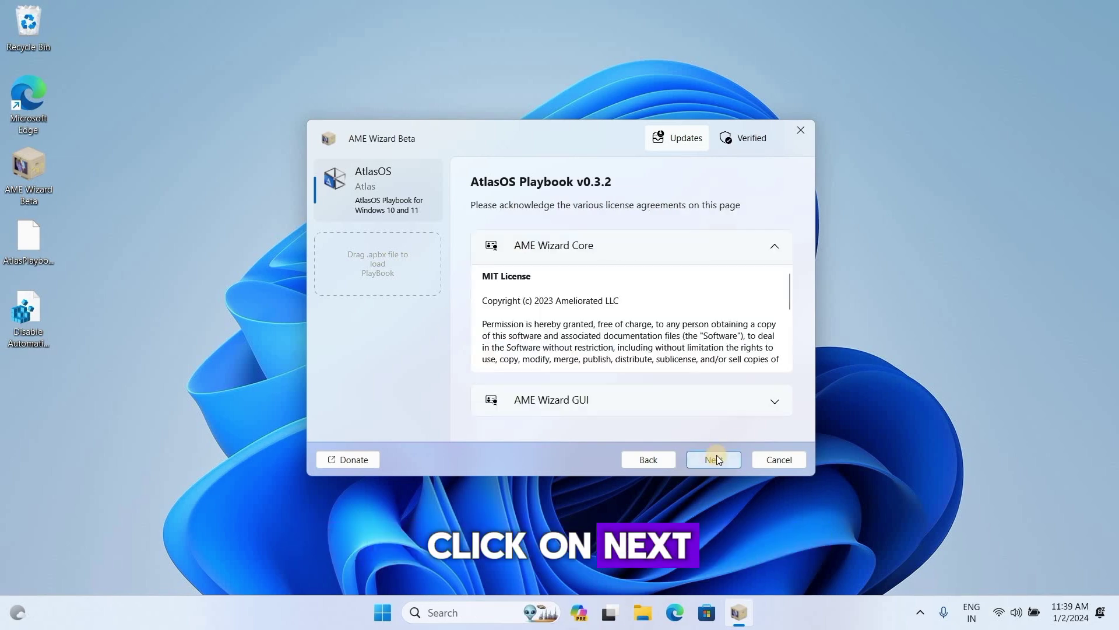
{"action": "left_click", "coordinate": [715, 458]}
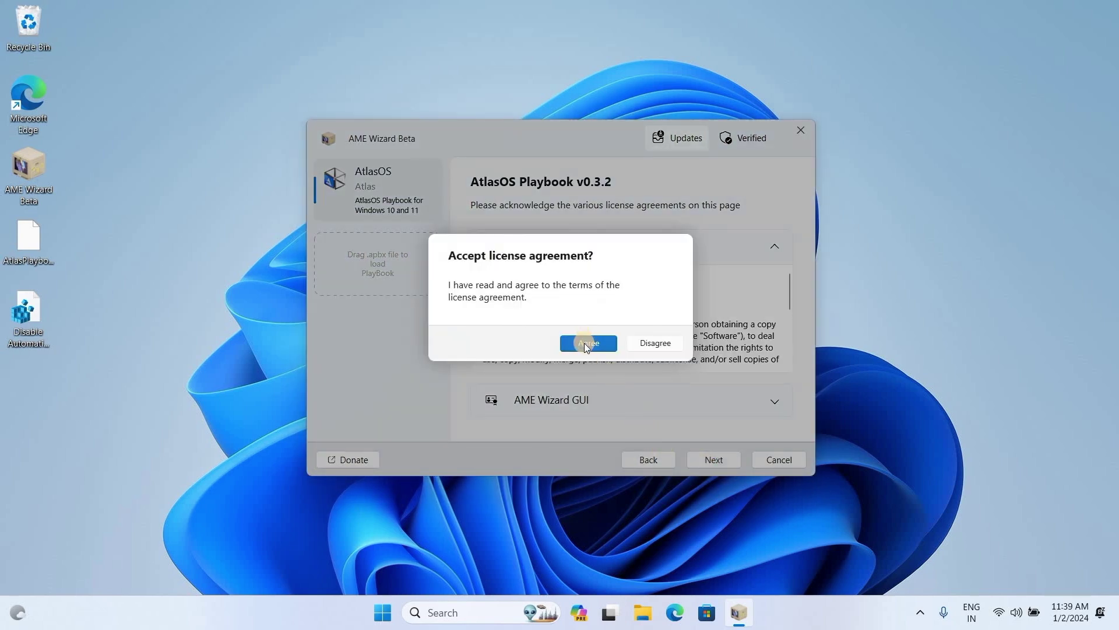
{"action": "left_click", "coordinate": [584, 342]}
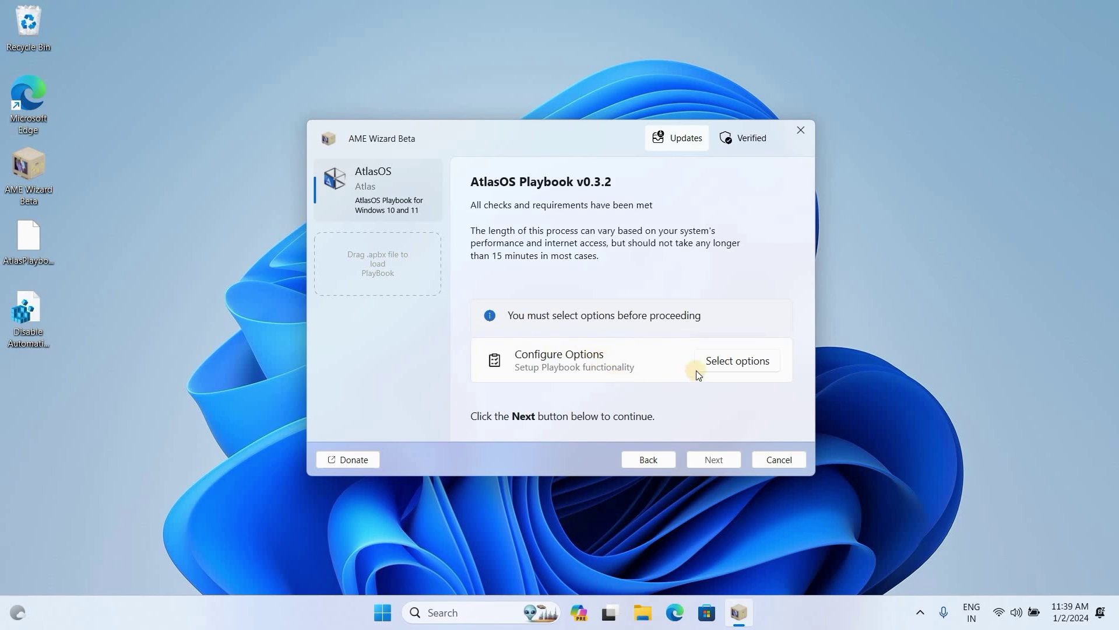
Choose to disable Defender and all mitigations, keeping core isolation disabled
{"action": "left_click", "coordinate": [720, 362]}
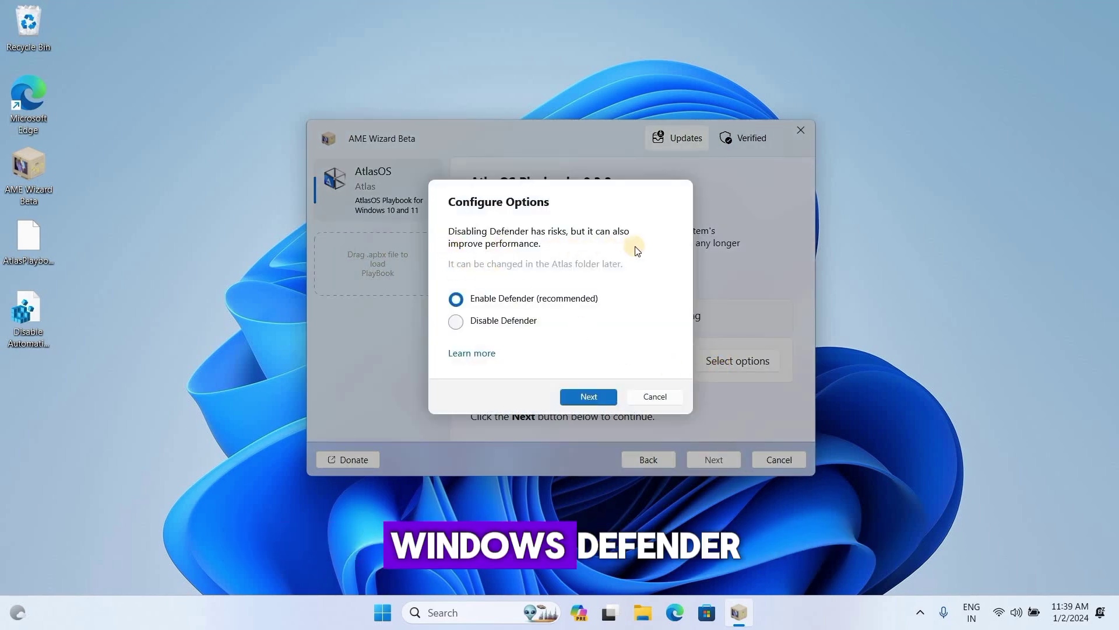
{"action": "left_click", "coordinate": [476, 325]}
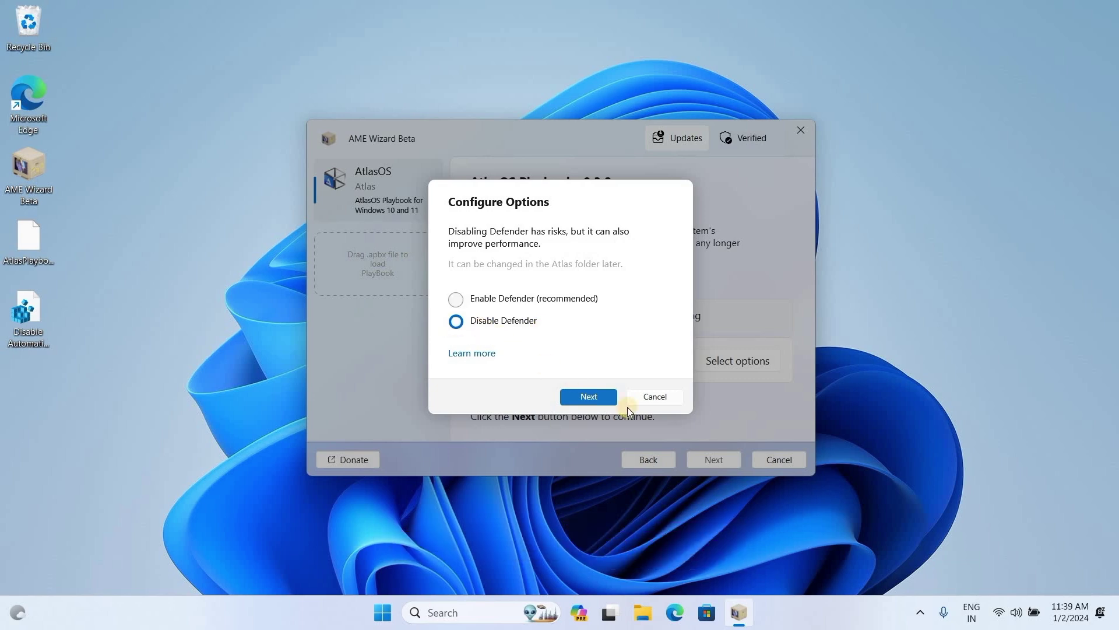
{"action": "left_click", "coordinate": [585, 397]}
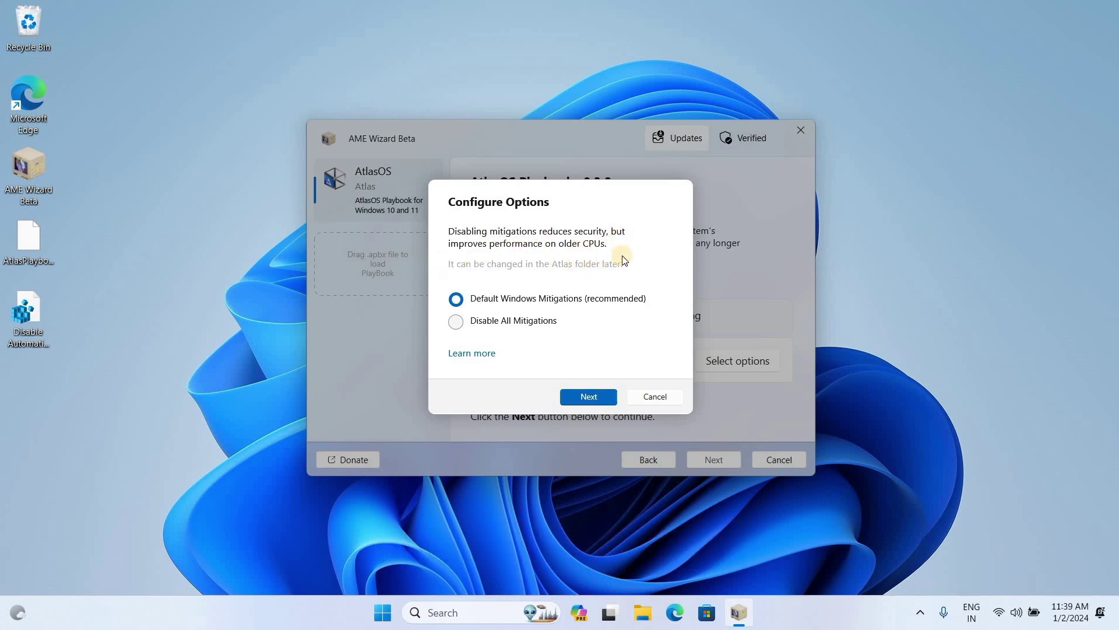
{"action": "left_click", "coordinate": [475, 325]}
{"action": "left_click", "coordinate": [577, 398]}
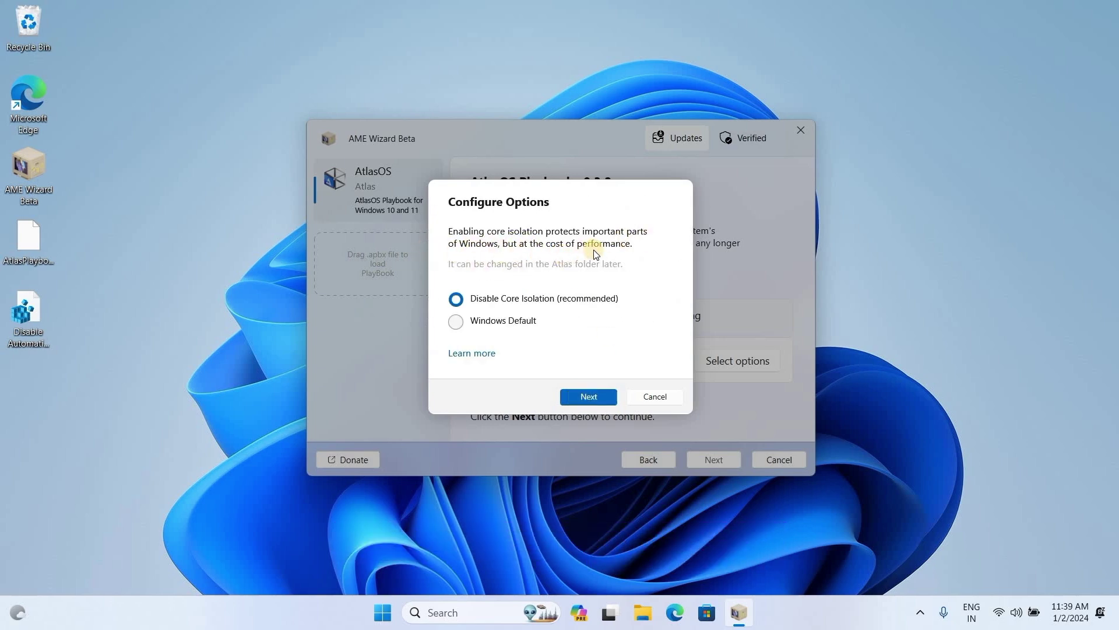
{"action": "left_click", "coordinate": [581, 399]}
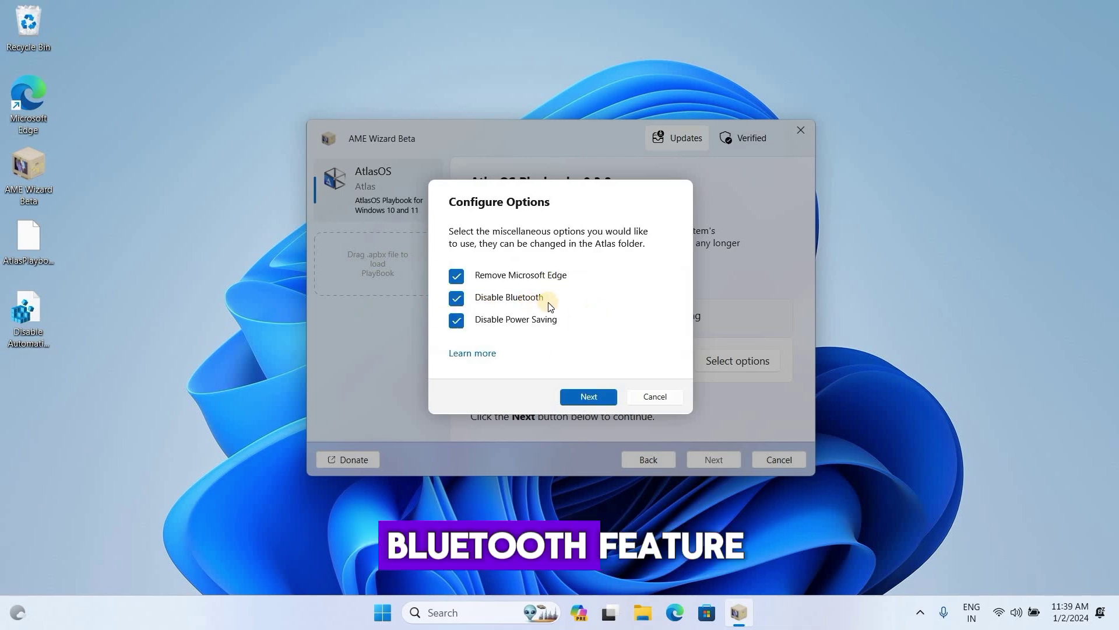
Keep Bluetooth enabled, pick Chrome as the browser, and start applying the AtlasOS playbook
{"action": "left_click", "coordinate": [457, 302]}
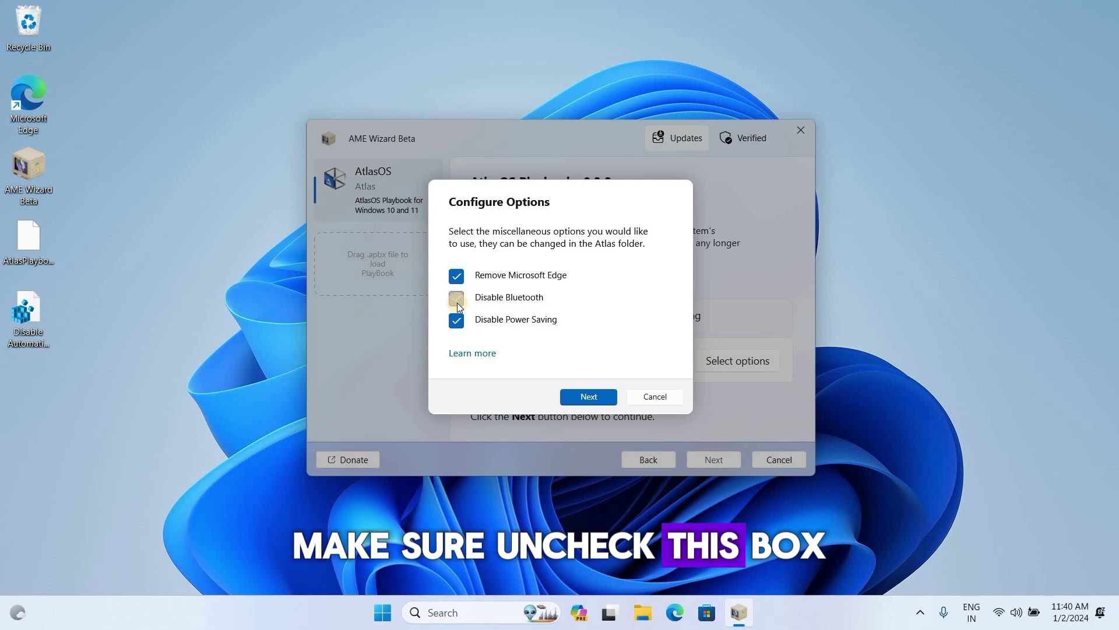
{"action": "left_click", "coordinate": [572, 399]}
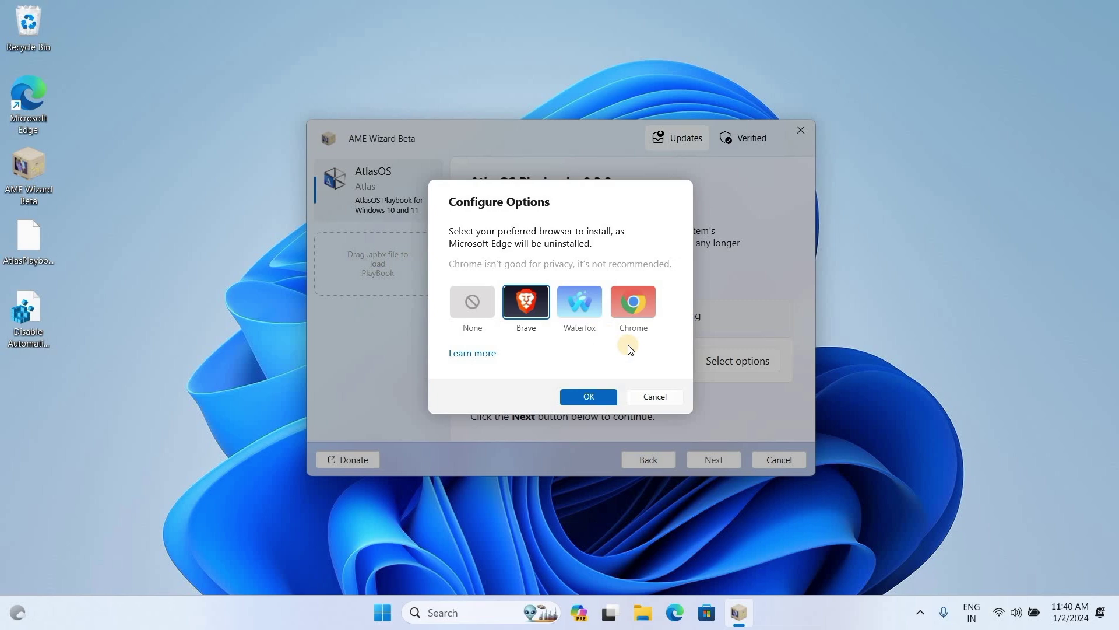
{"action": "left_click", "coordinate": [637, 304]}
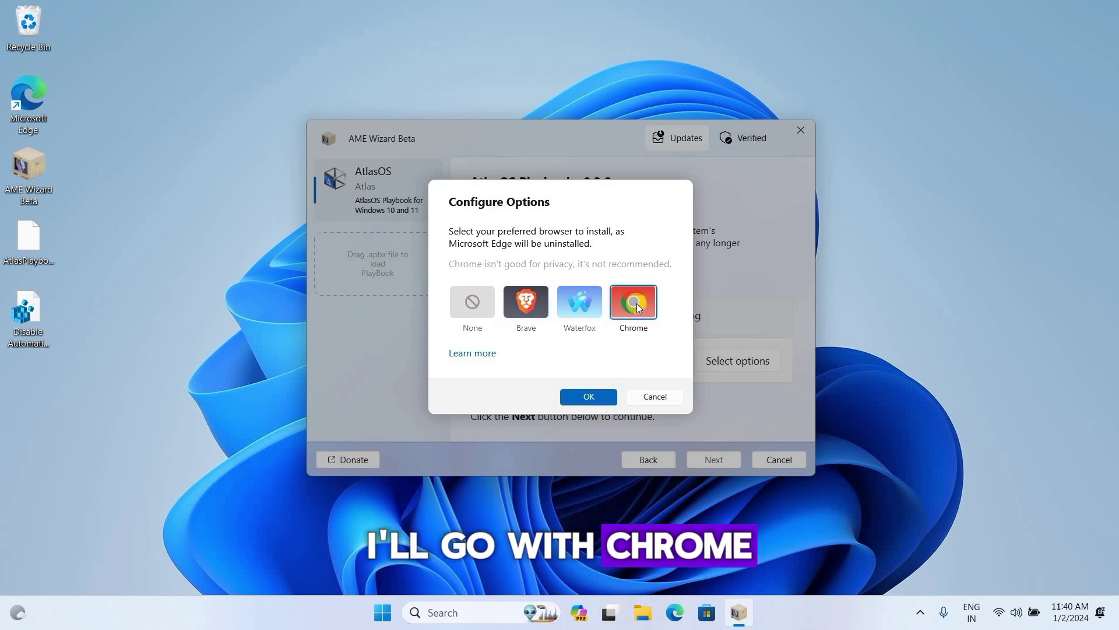
{"action": "left_click", "coordinate": [590, 398]}
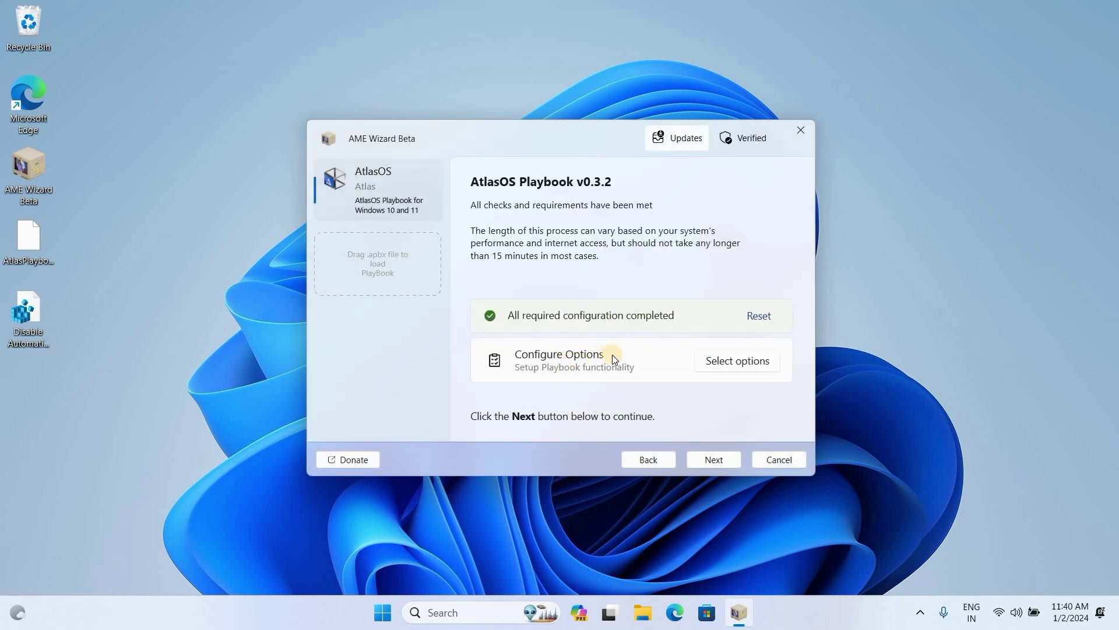
{"action": "left_click", "coordinate": [715, 458]}
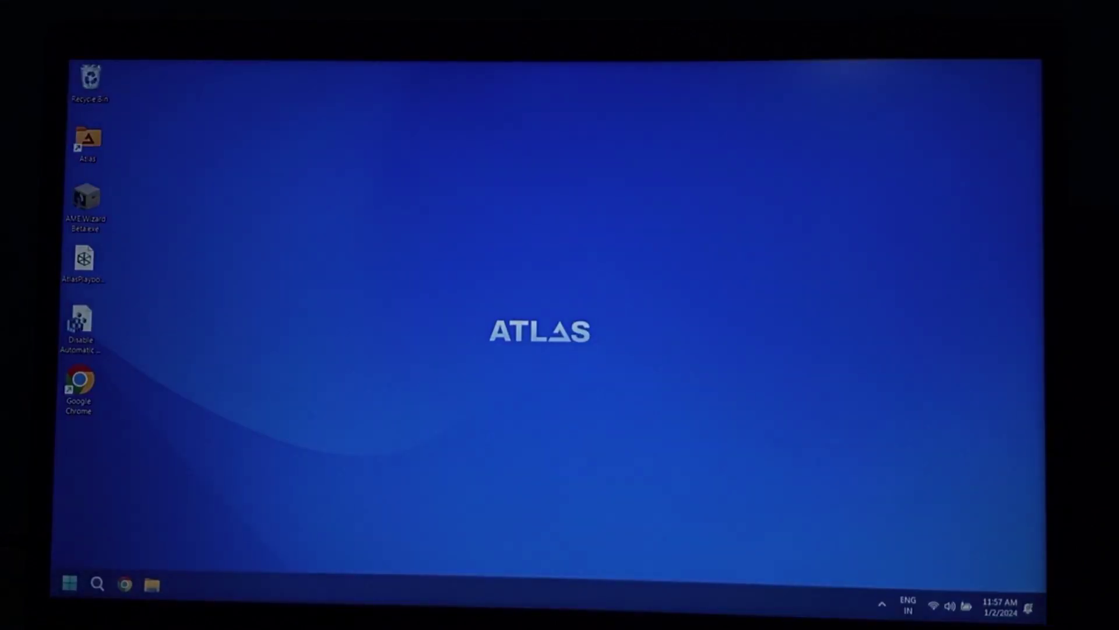
Launch Free Cam from Start search and begin recording the selected screen area
{"action": "left_click", "coordinate": [69, 584]}
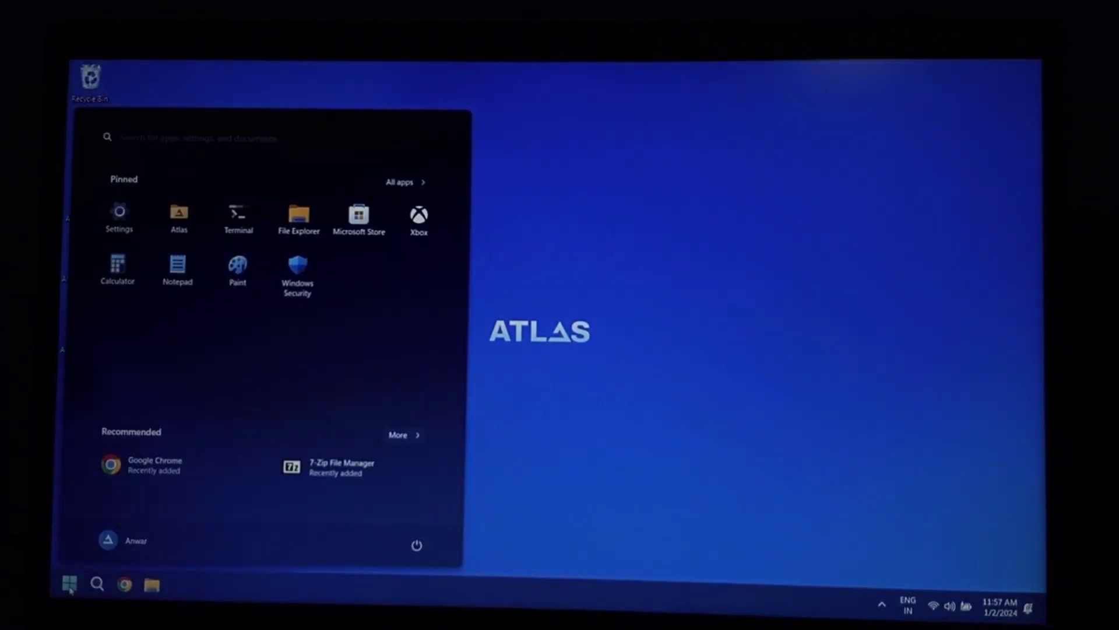
{"action": "type", "text": "cont"}
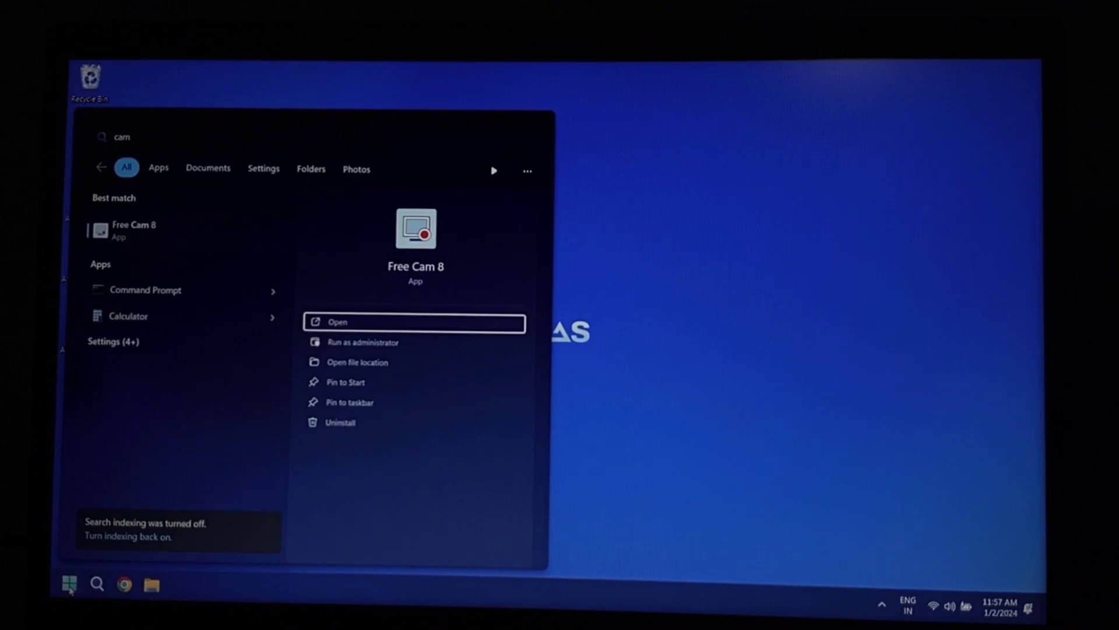
{"action": "key", "text": "Return"}
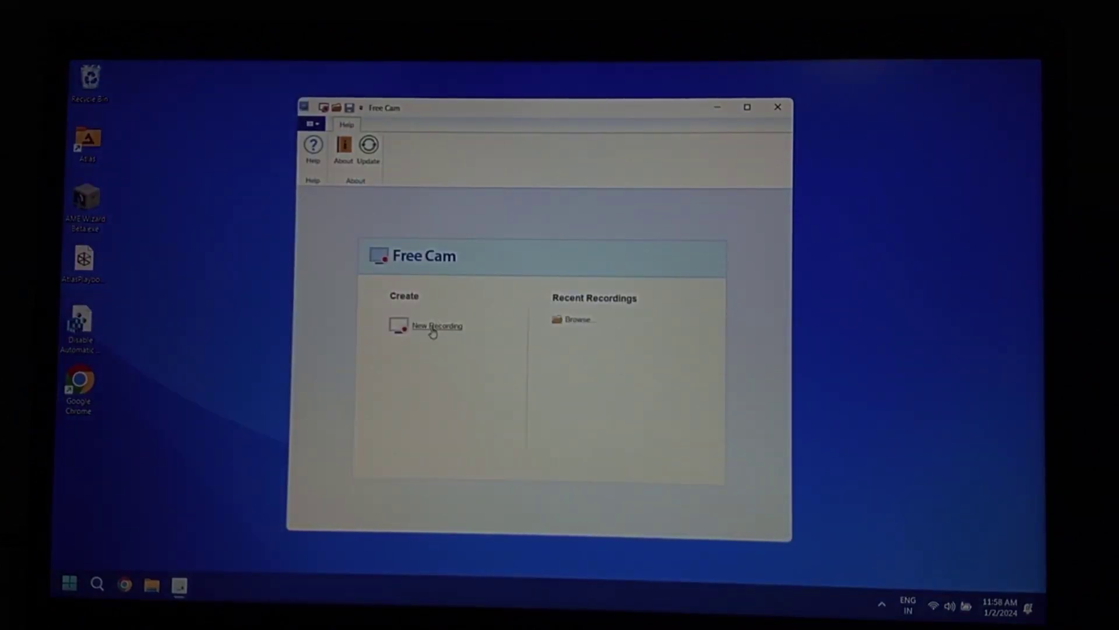
{"action": "left_click", "coordinate": [433, 331]}
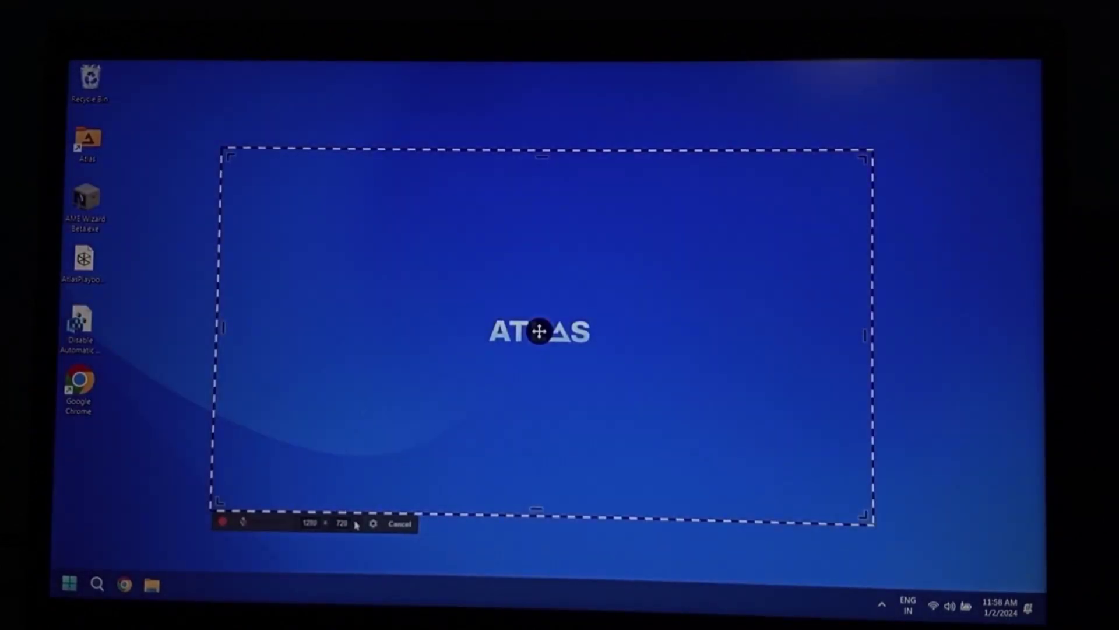
{"action": "left_click", "coordinate": [223, 522]}
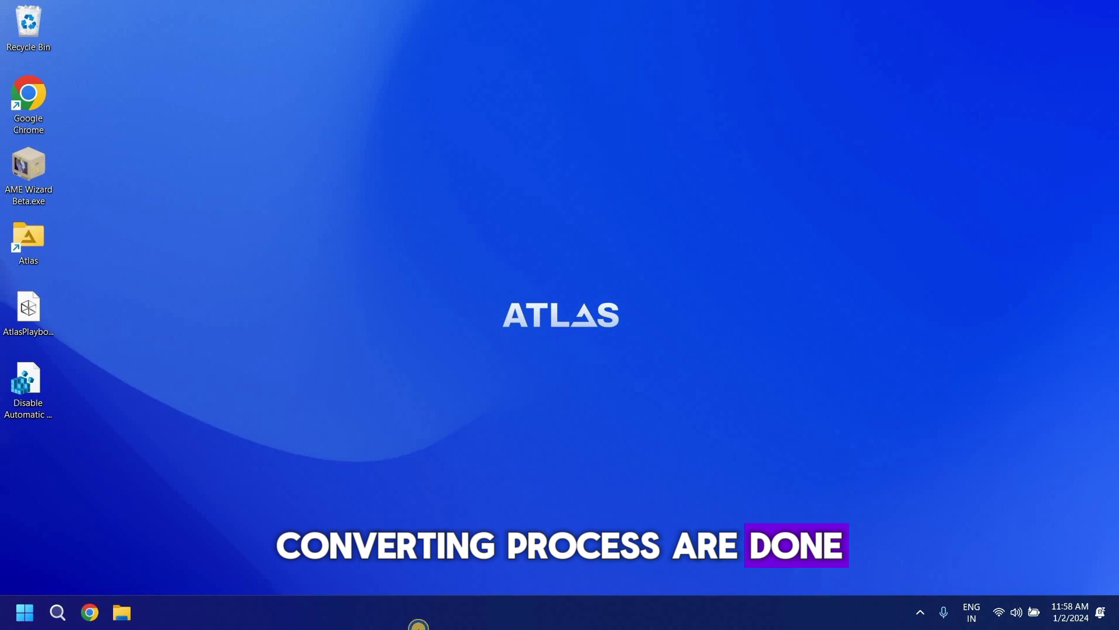
Check Task Manager's memory (1.6 GB in use) and CPU performance, then close it
{"action": "right_click", "coordinate": [418, 624]}
{"action": "left_click", "coordinate": [447, 556]}
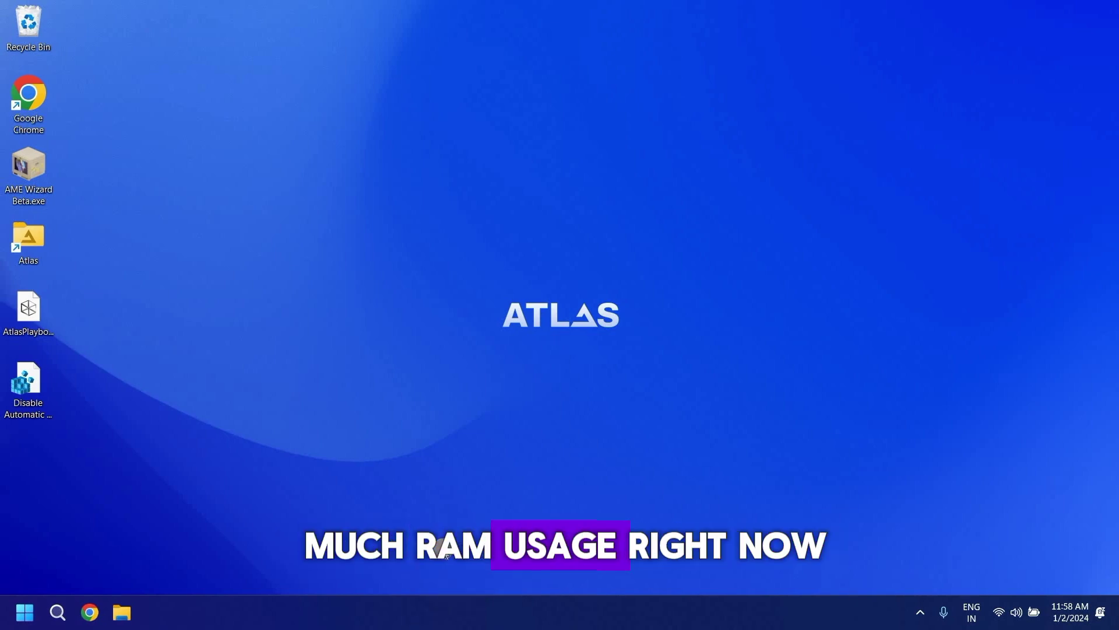
{"action": "key", "text": "ctrl+shift+Escape"}
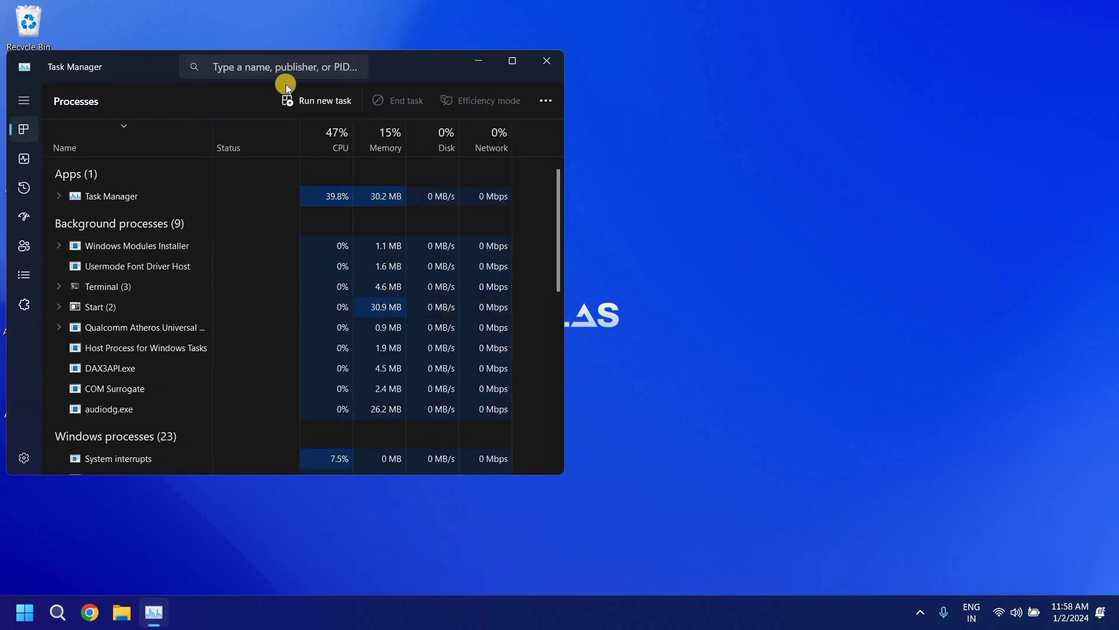
{"action": "left_click_drag", "start_coordinate": [134, 57], "coordinate": [439, 68]}
{"action": "left_click", "coordinate": [329, 169]}
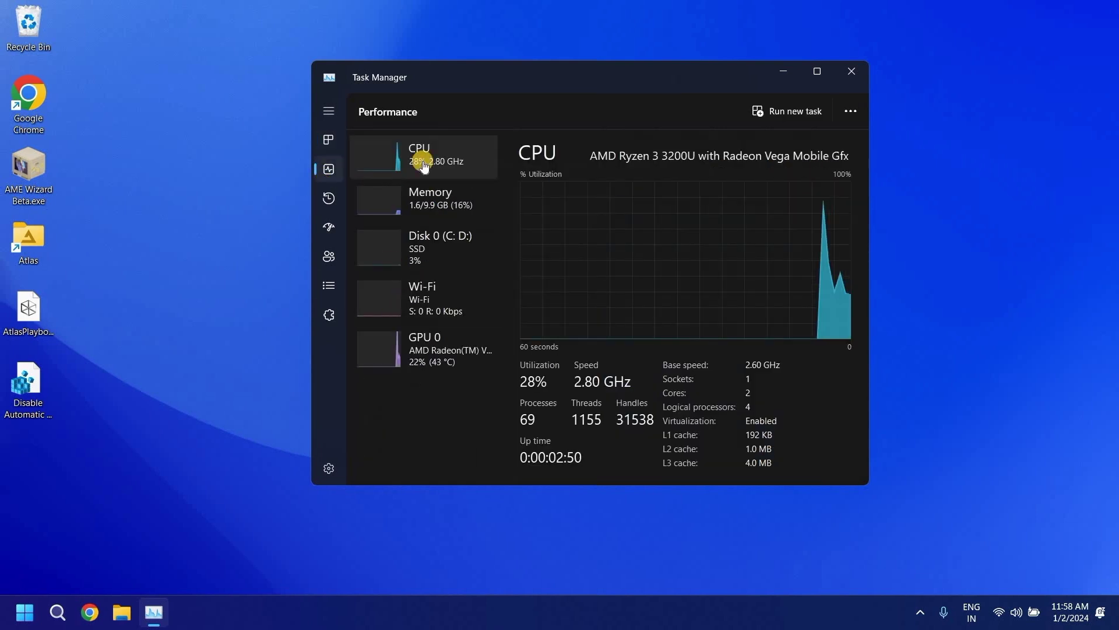
{"action": "left_click", "coordinate": [452, 211]}
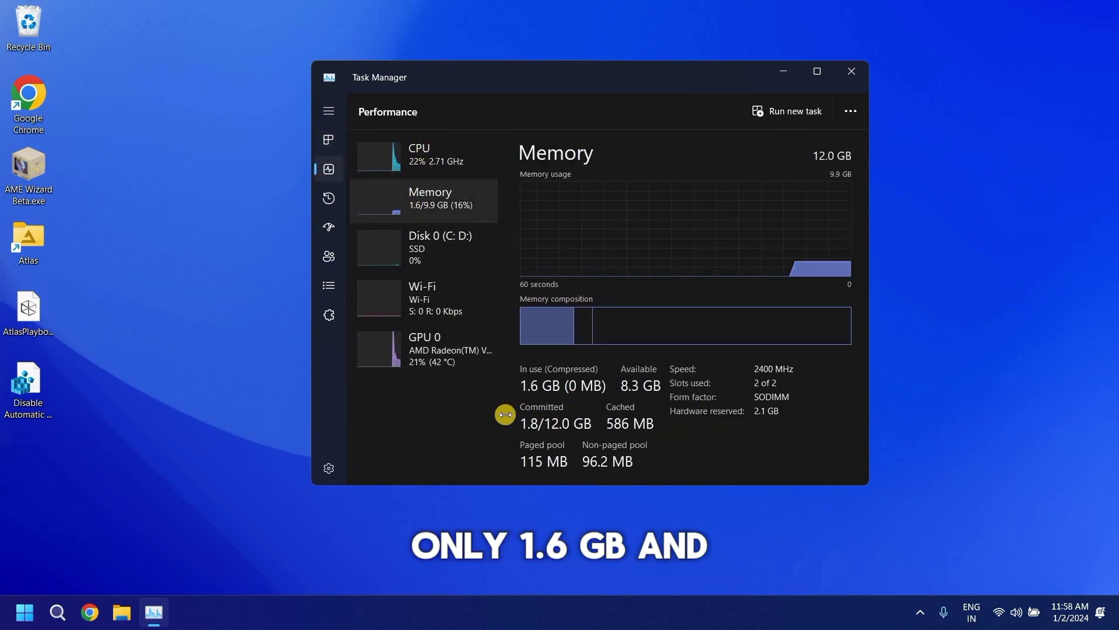
{"action": "left_click", "coordinate": [432, 150]}
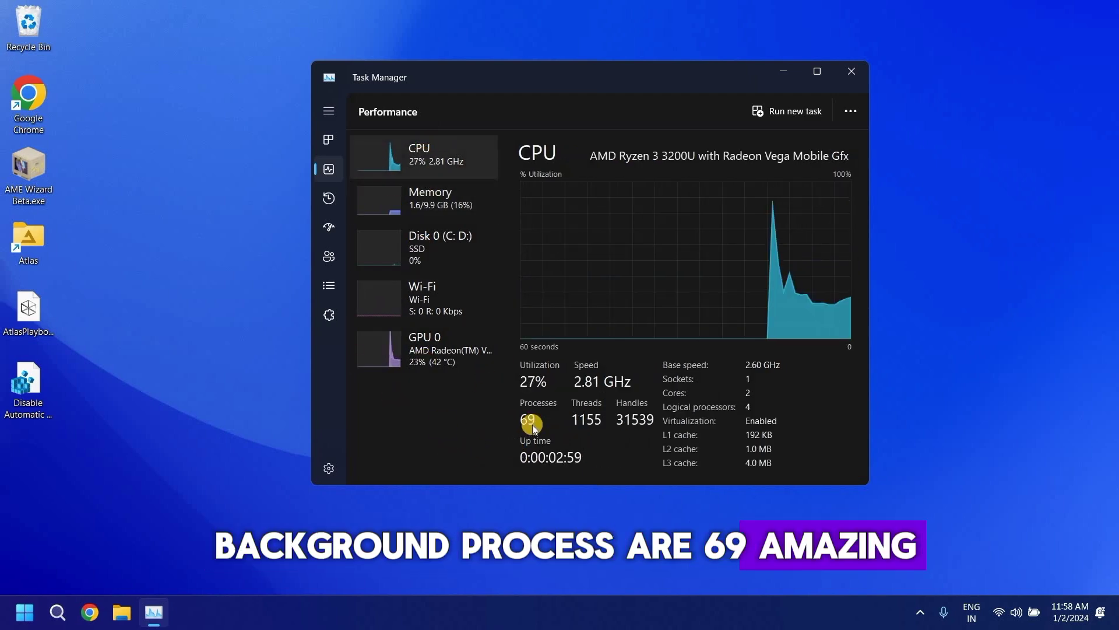
{"action": "left_click", "coordinate": [851, 71]}
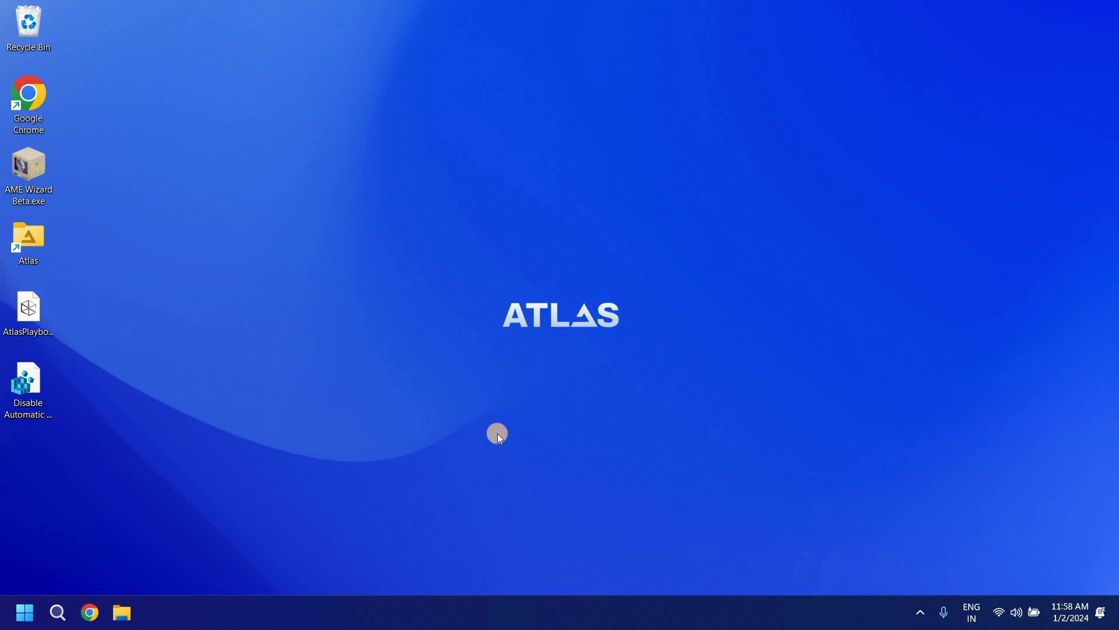
Permanently delete the AME Wizard Beta, Atlas playbook and driver-installation files from the desktop
{"action": "left_click", "coordinate": [21, 376]}
{"action": "left_click", "coordinate": [28, 312], "text": "ctrl"}
{"action": "left_click", "coordinate": [30, 174], "text": "ctrl"}
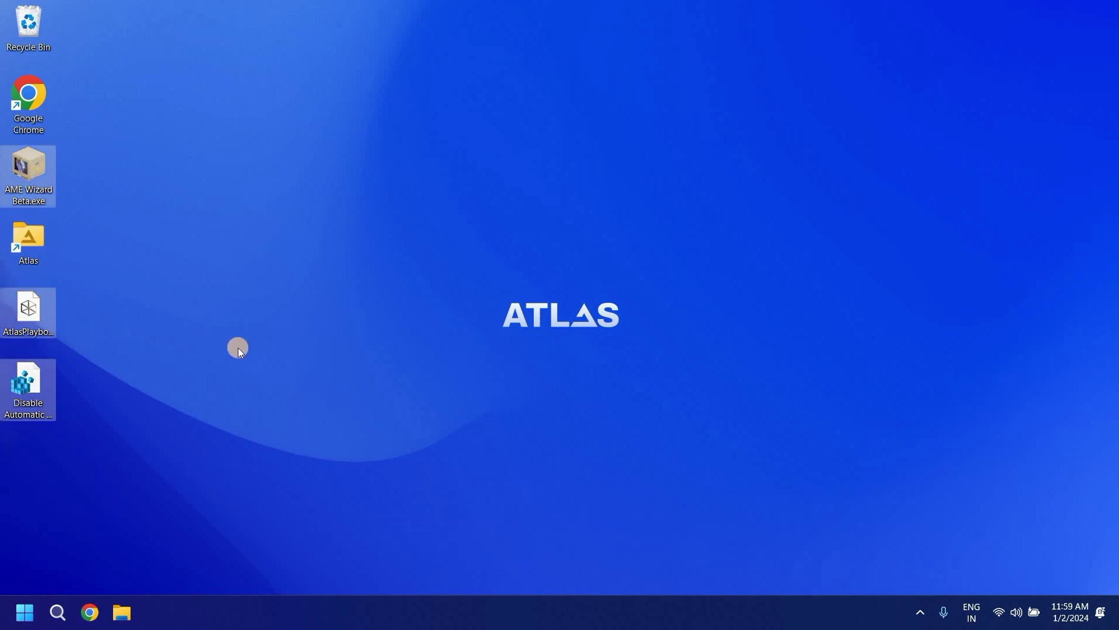
{"action": "key", "text": "shift+Delete"}
{"action": "key", "text": "Return"}
{"action": "left_click_drag", "start_coordinate": [26, 236], "coordinate": [13, 163]}
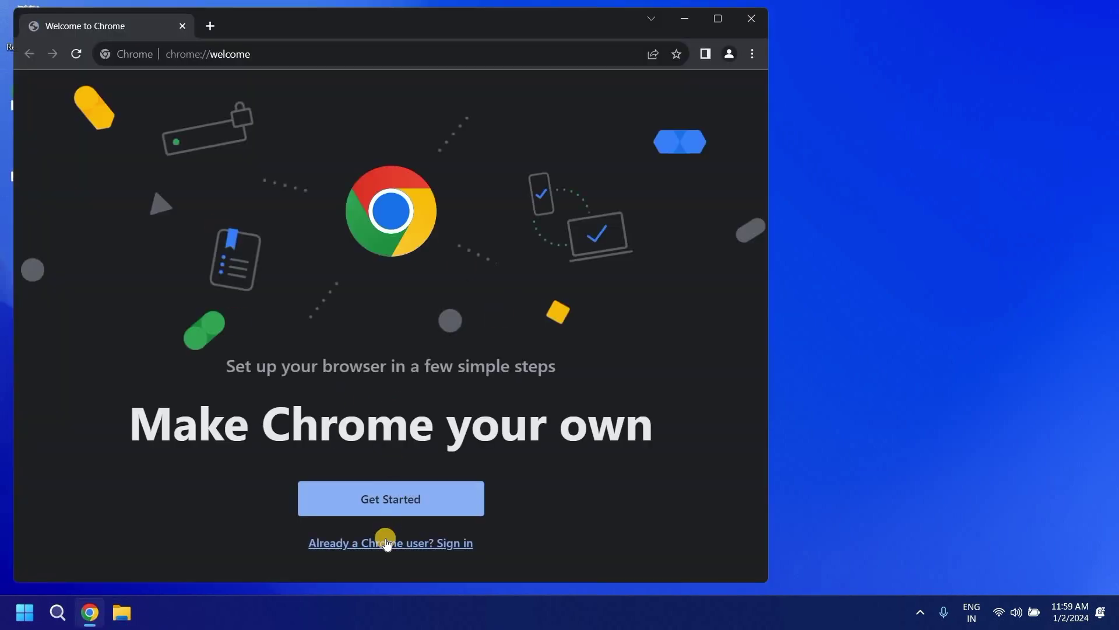
Get through Chrome's welcome setup, skipping bookmarks and background and declining sync
{"action": "left_click", "coordinate": [393, 499]}
{"action": "left_click", "coordinate": [213, 499]}
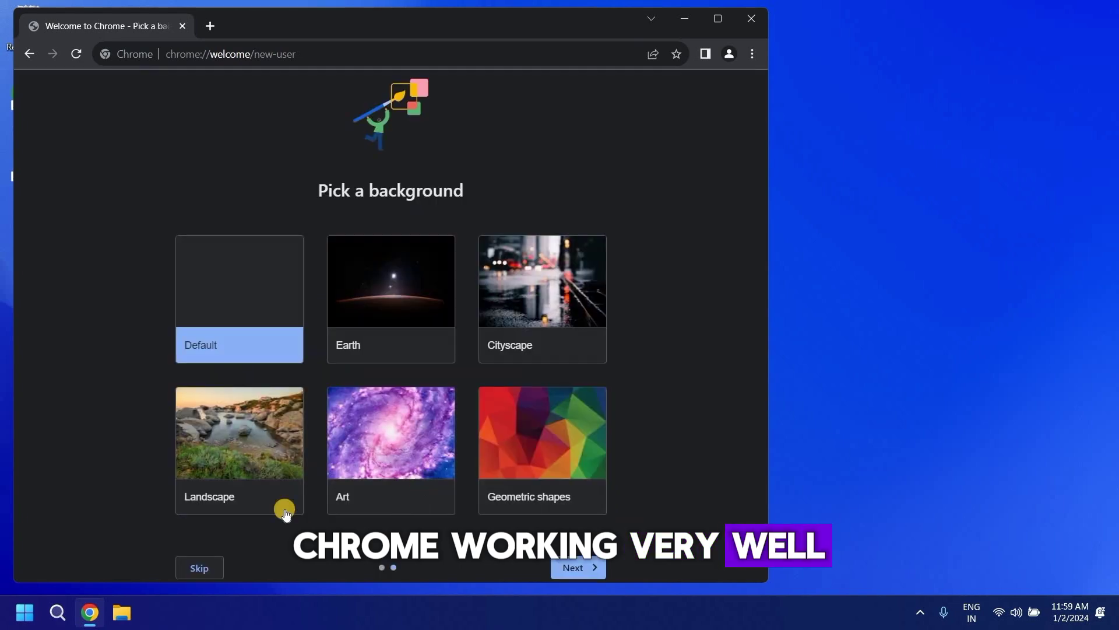
{"action": "left_click", "coordinate": [198, 567]}
{"action": "left_click", "coordinate": [385, 542]}
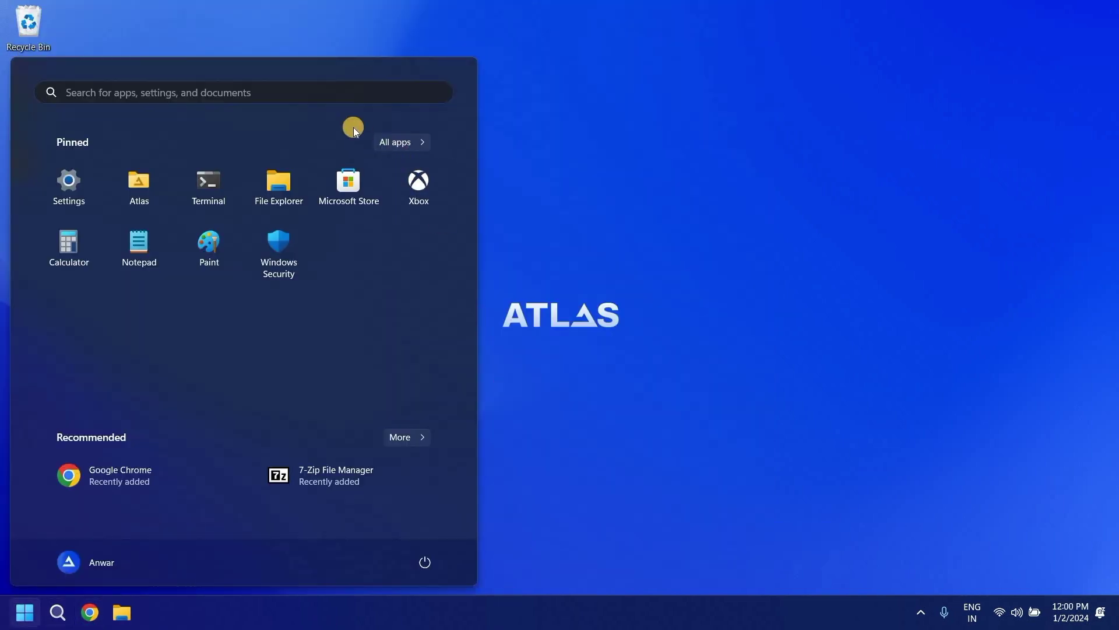
{"action": "left_click", "coordinate": [376, 146]}
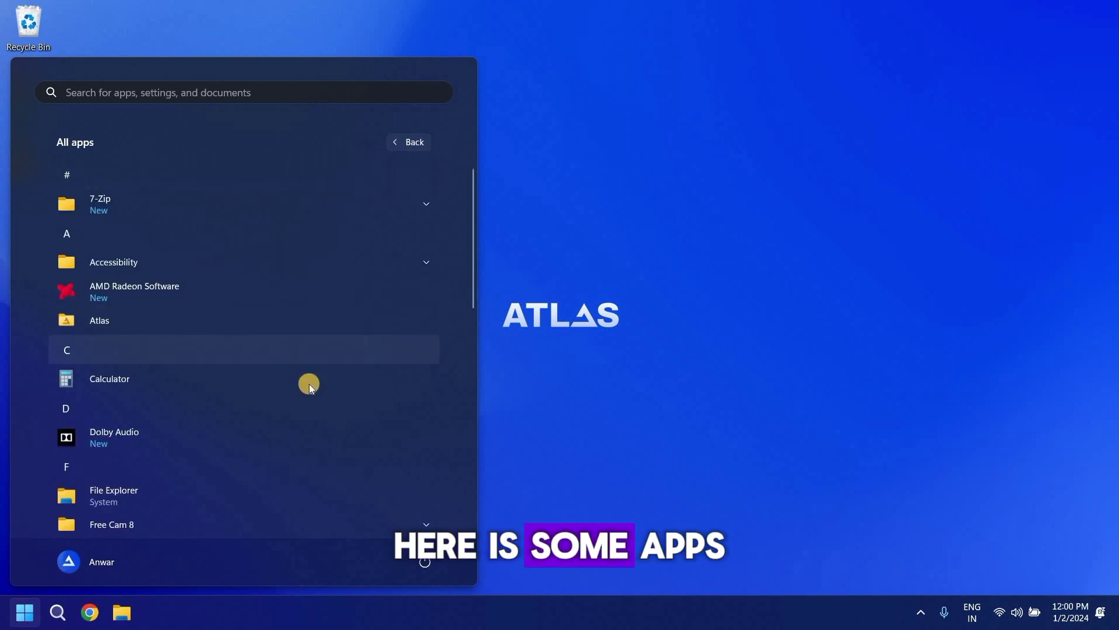
{"action": "scroll", "coordinate": [347, 466], "scroll_direction": "down", "scroll_amount": 5}
{"action": "scroll", "coordinate": [347, 476], "scroll_direction": "down", "scroll_amount": 5}
{"action": "scroll", "coordinate": [351, 484], "scroll_direction": "up", "scroll_amount": 6}
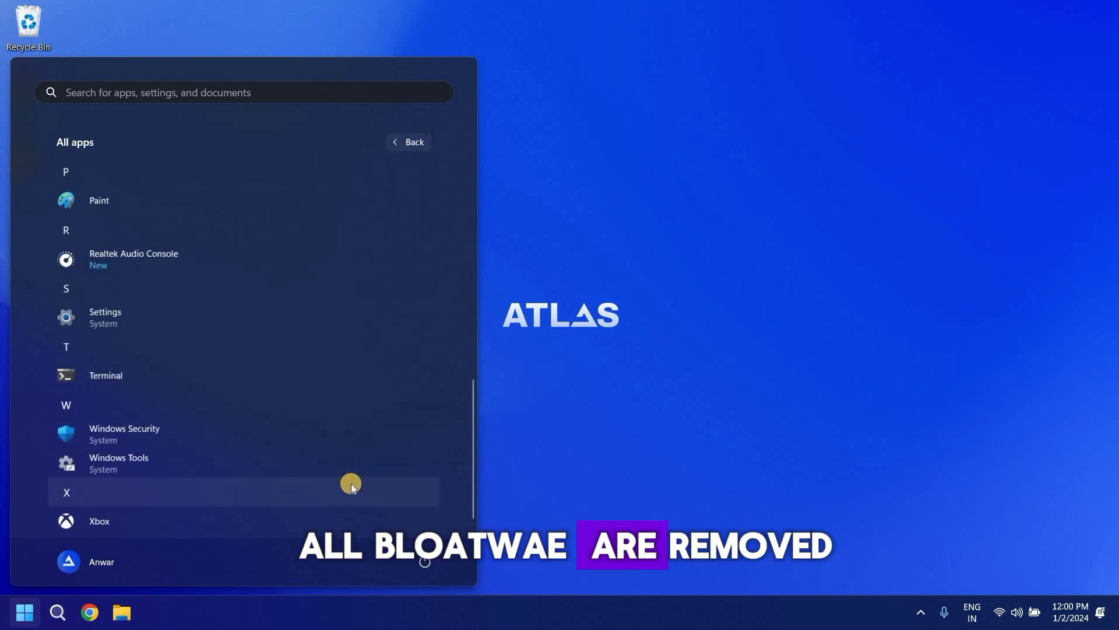
{"action": "scroll", "coordinate": [351, 484], "scroll_direction": "up", "scroll_amount": 3}
{"action": "left_click", "coordinate": [619, 394]}
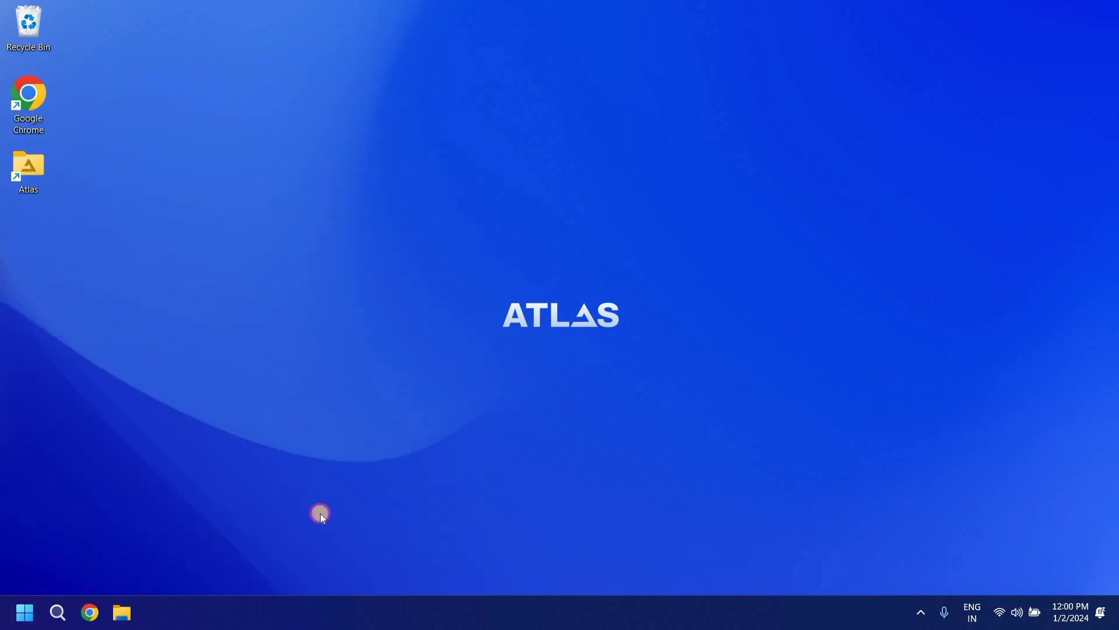
{"action": "left_click", "coordinate": [25, 612]}
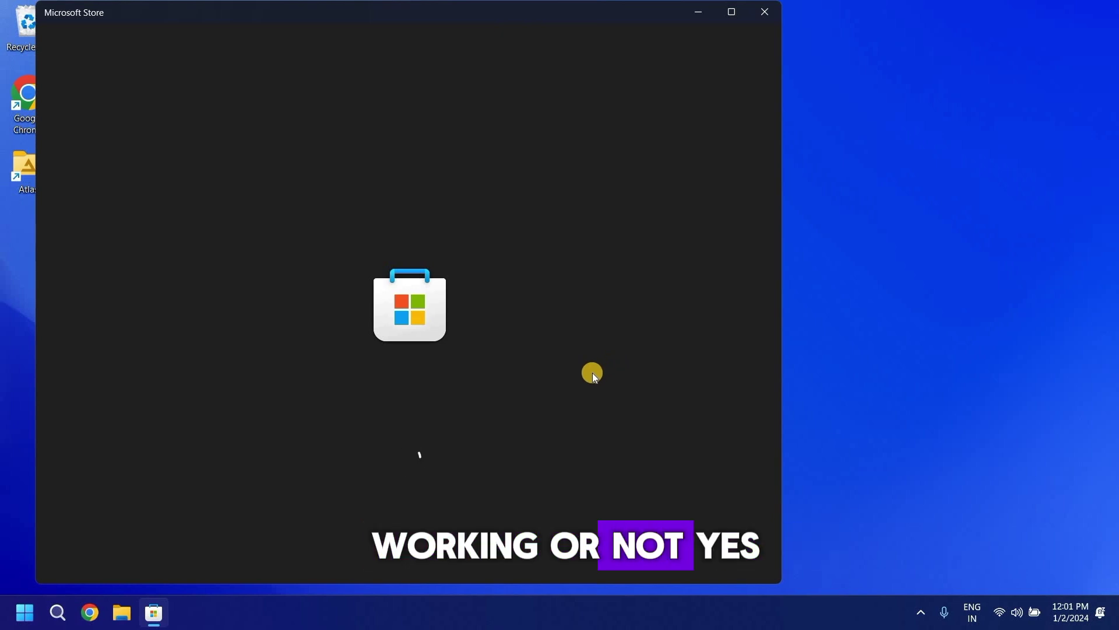
{"action": "scroll", "coordinate": [384, 447], "scroll_direction": "down", "scroll_amount": 5}
{"action": "scroll", "coordinate": [524, 464], "scroll_direction": "down", "scroll_amount": 10}
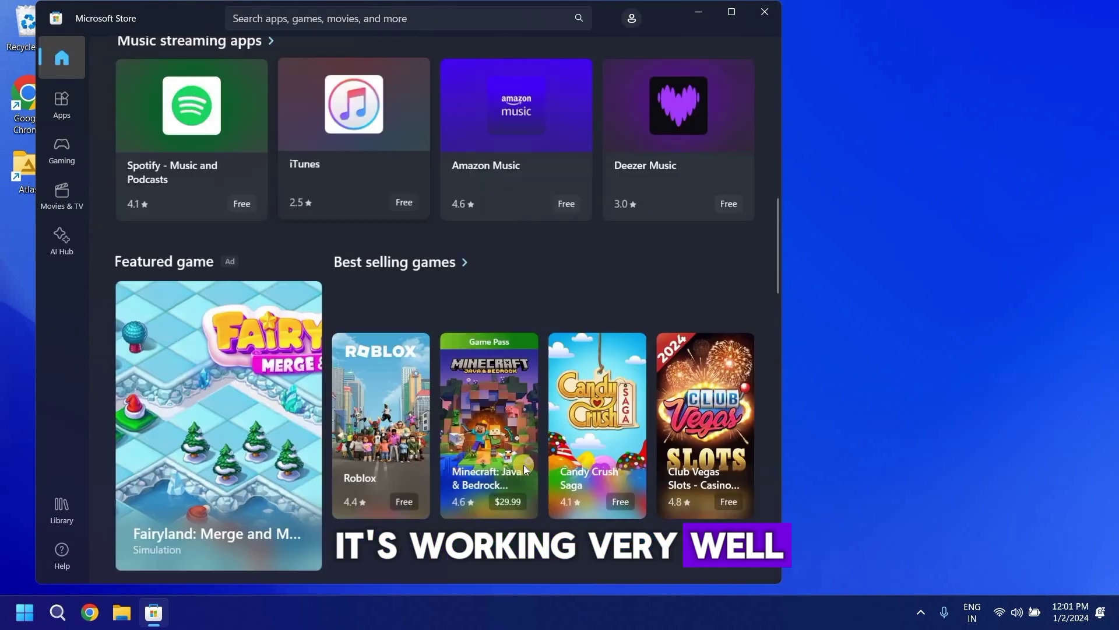
{"action": "key", "text": "alt+F4"}
{"action": "key", "text": "super"}
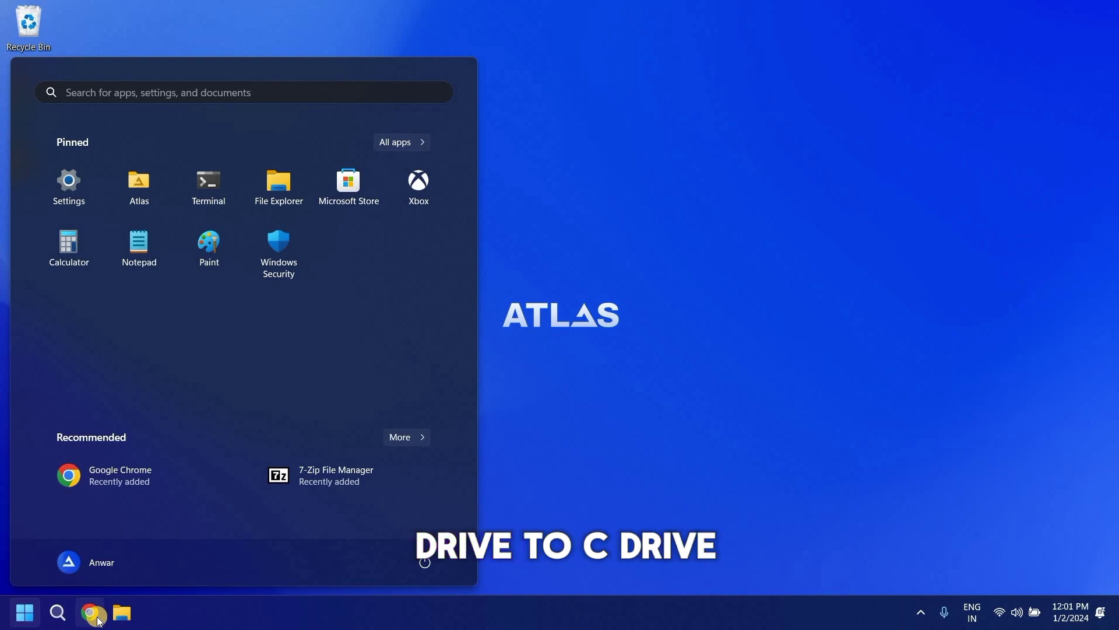
Open Disk Management via a 'disk pa' search and delete the Atlas 11 (D:) volume
{"action": "type", "text": "disk pa"}
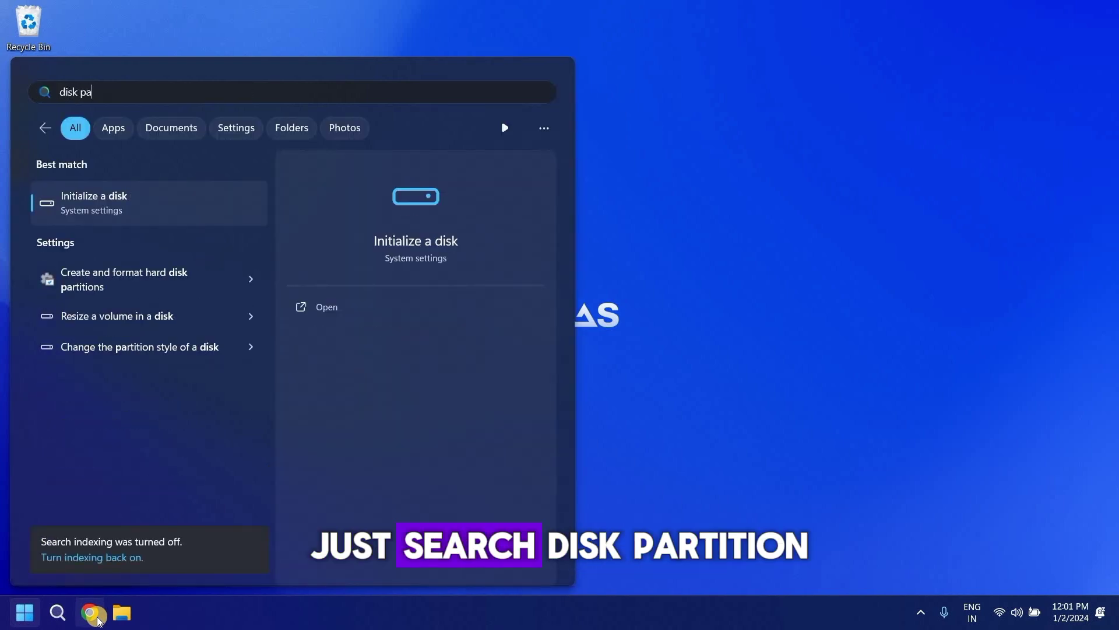
{"action": "key", "text": "Down"}
{"action": "key", "text": "Tab"}
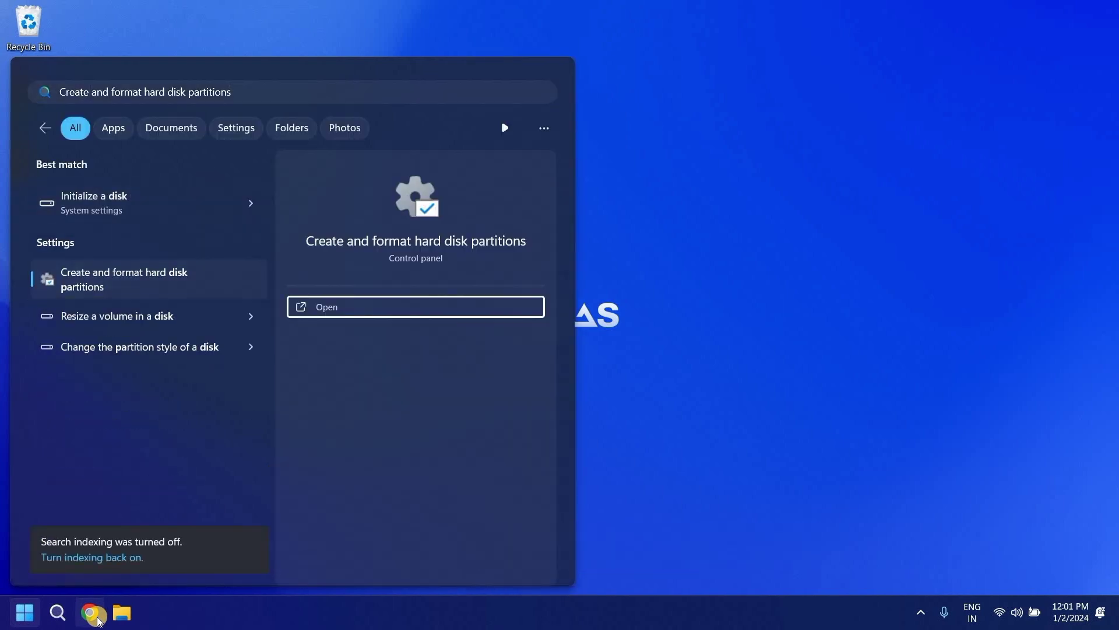
{"action": "left_click", "coordinate": [374, 308]}
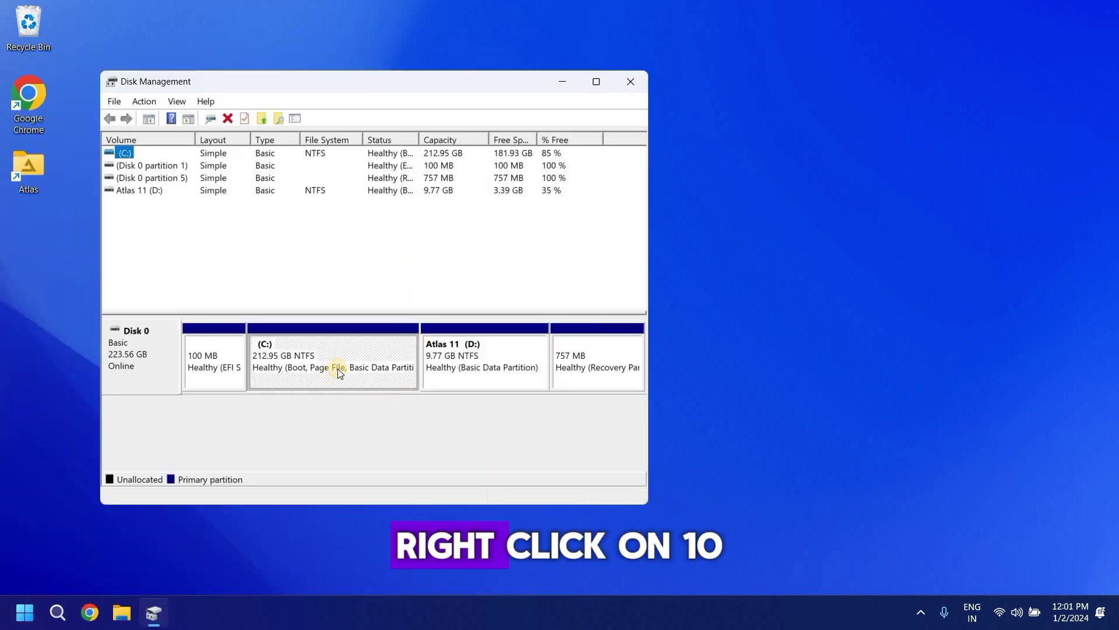
{"action": "right_click", "coordinate": [475, 368]}
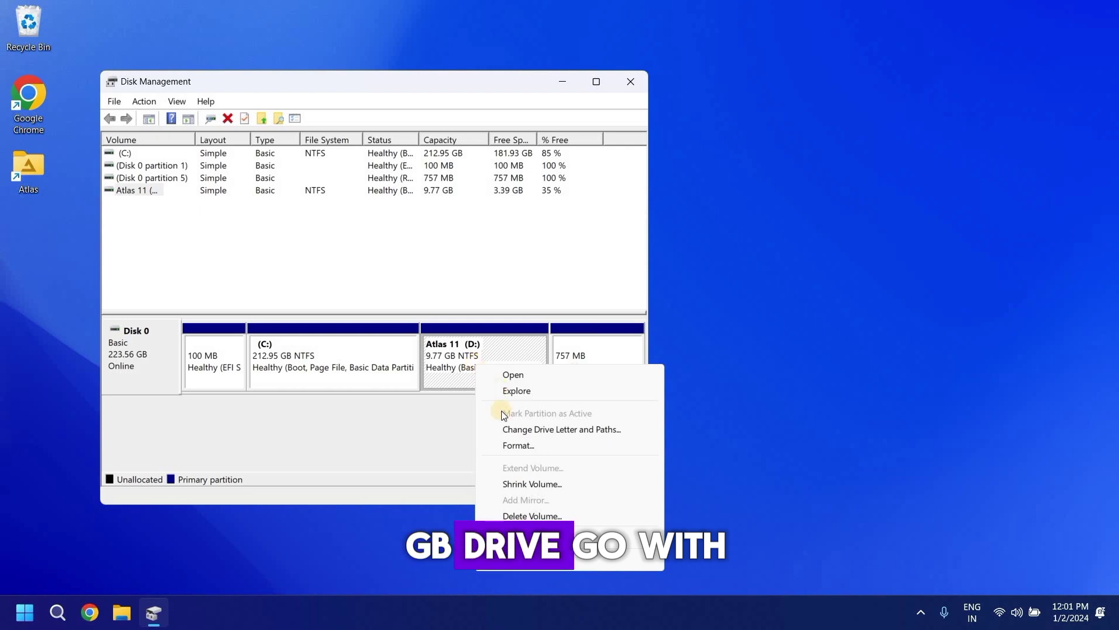
{"action": "left_click", "coordinate": [513, 516]}
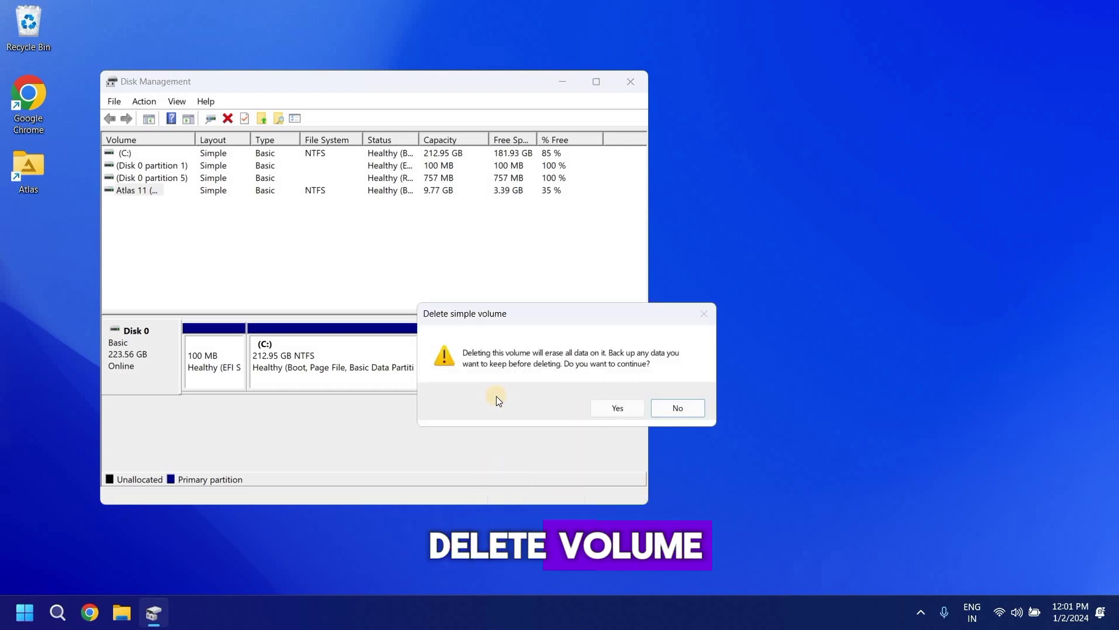
{"action": "left_click", "coordinate": [620, 409]}
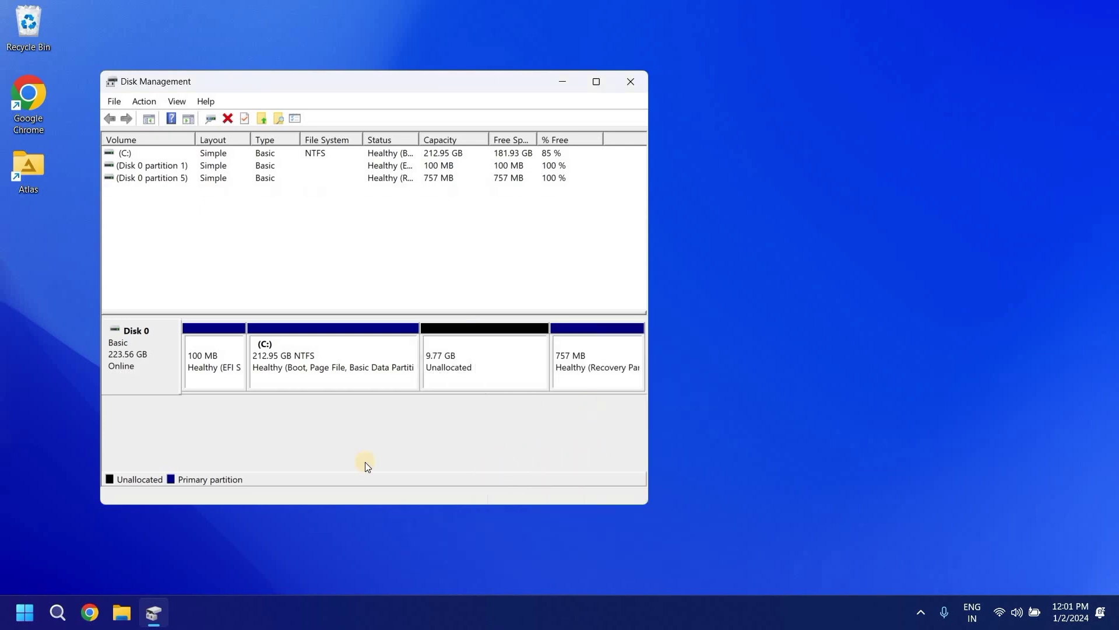
Extend C: by the full 10000 MB to 222.71 GB, then close Disk Management and open This PC
{"action": "right_click", "coordinate": [334, 361]}
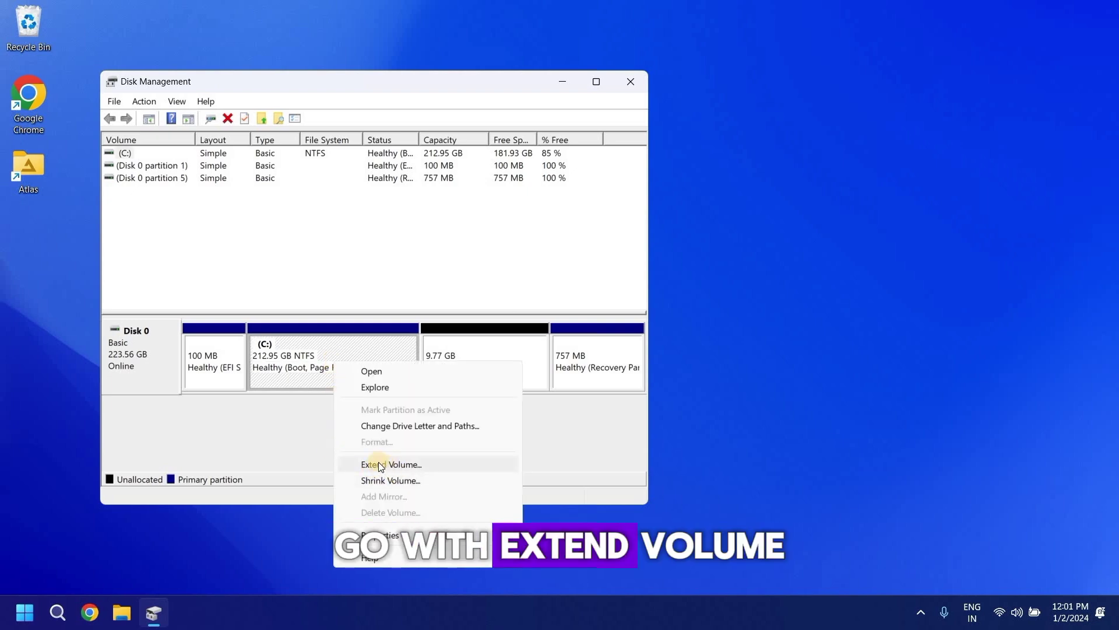
{"action": "left_click", "coordinate": [391, 464]}
{"action": "left_click", "coordinate": [393, 425]}
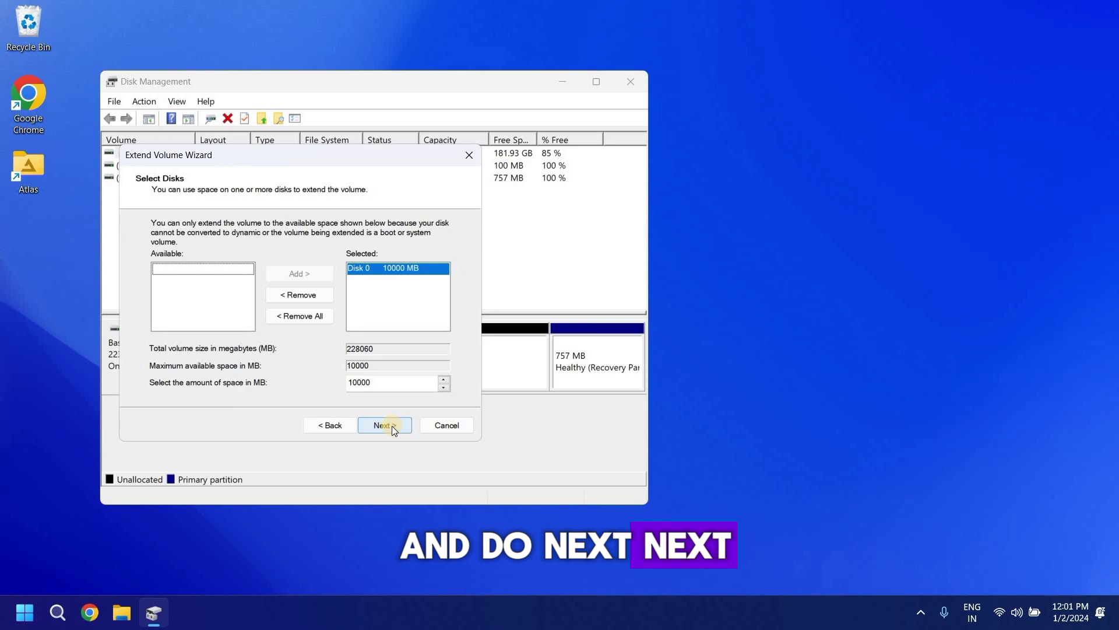
{"action": "left_click", "coordinate": [372, 425]}
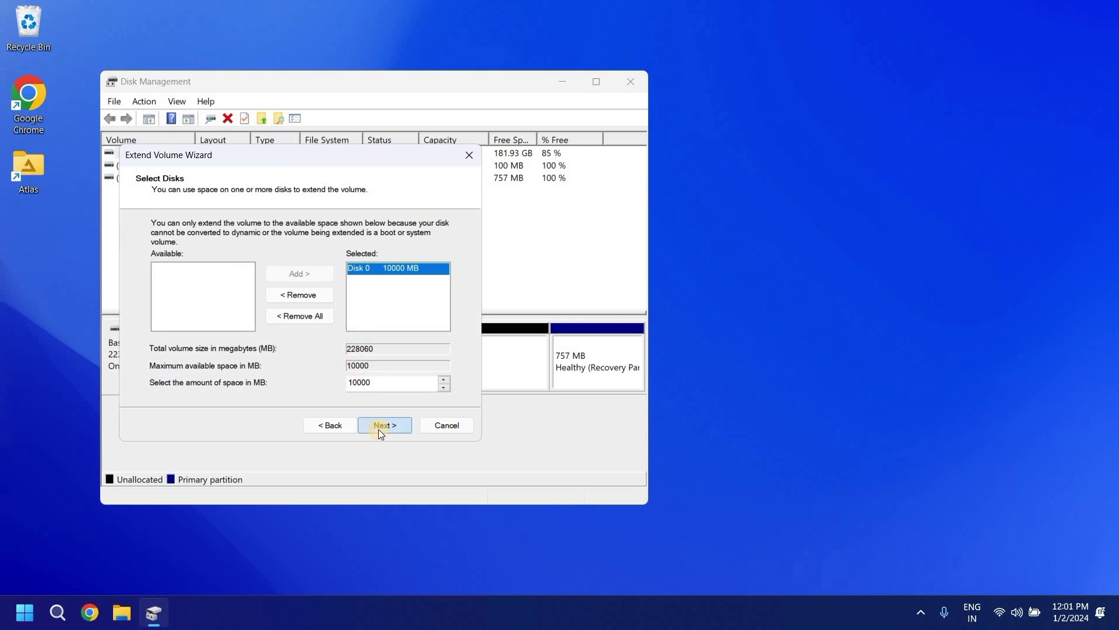
{"action": "left_click", "coordinate": [379, 429]}
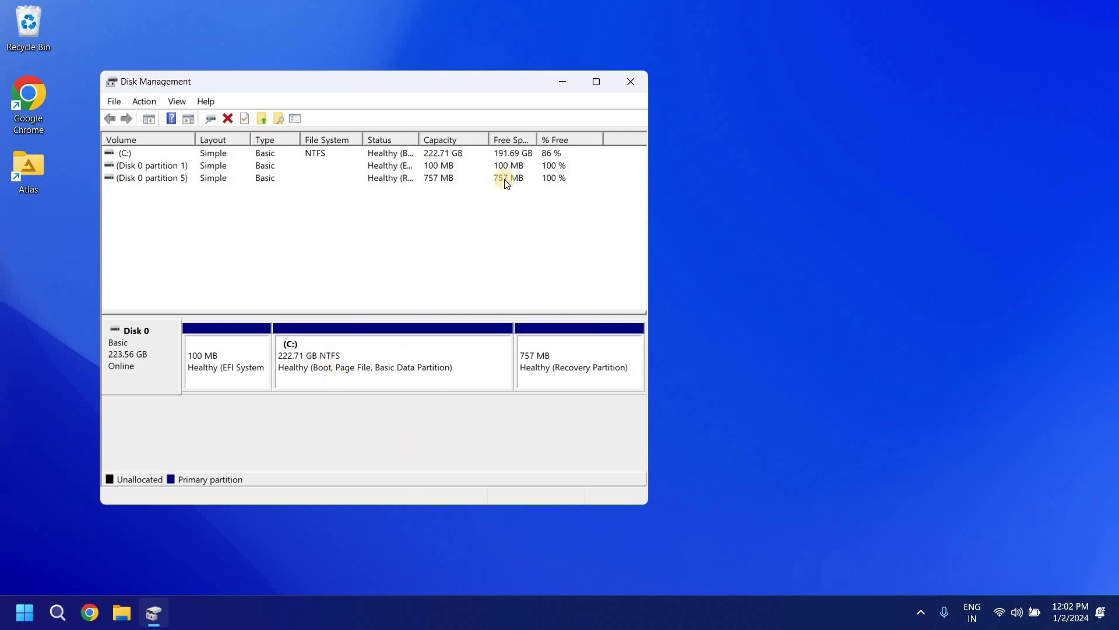
{"action": "left_click", "coordinate": [630, 81]}
{"action": "left_click", "coordinate": [123, 619]}
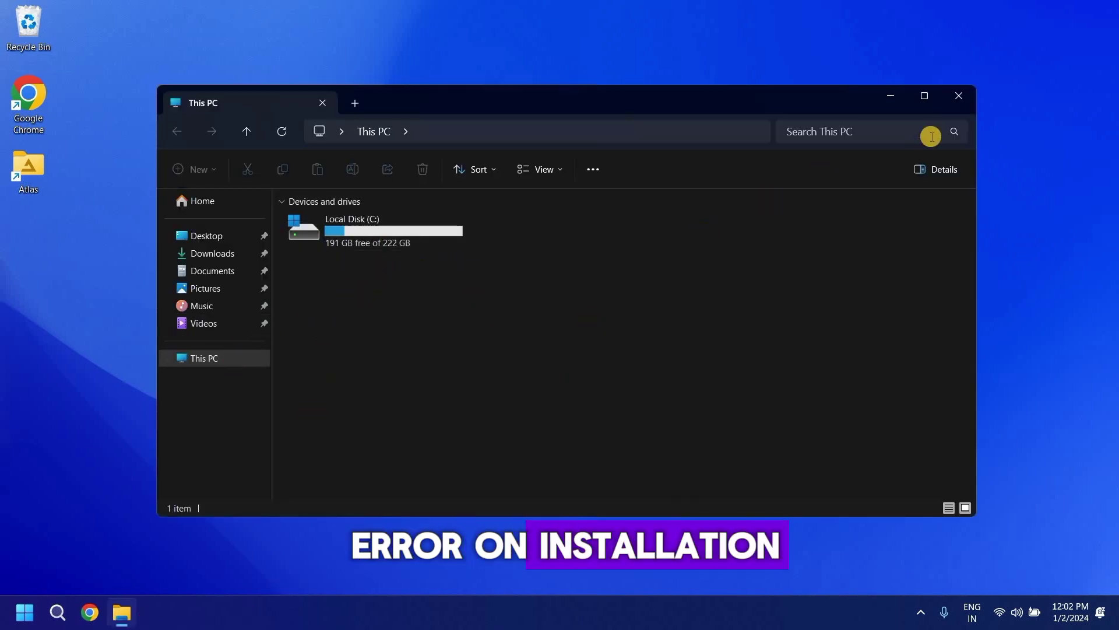
{"action": "key", "text": "alt+F4"}
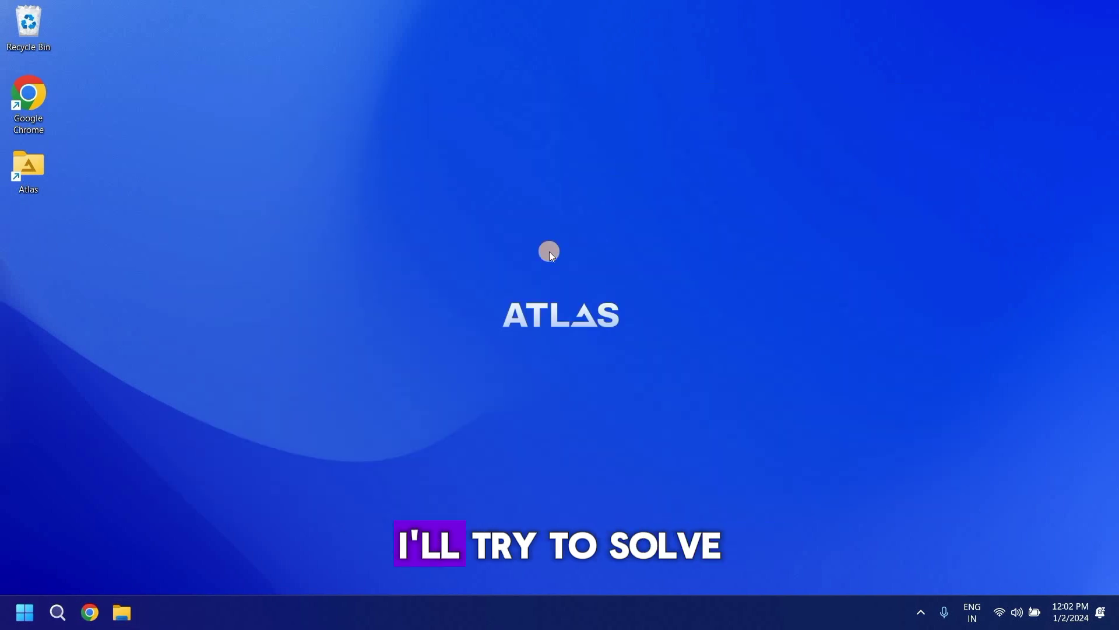